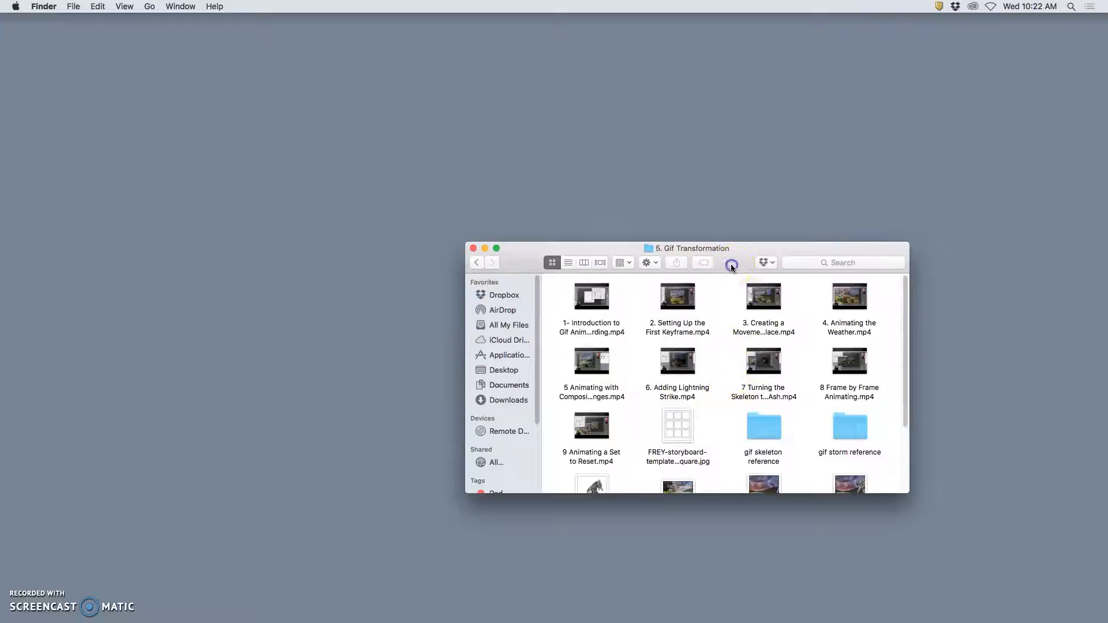
Enlarge the Gif Transformation folder window and open the Assignment 5 Stage PSD file in Photoshop.
drag(763, 361, 887, 542)
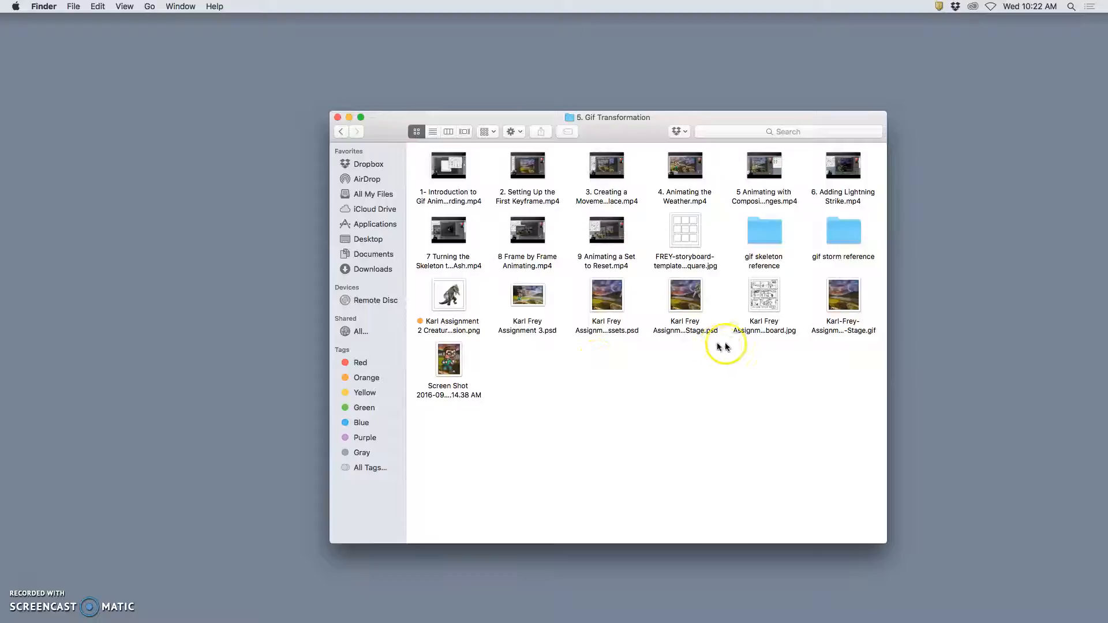
click(689, 304)
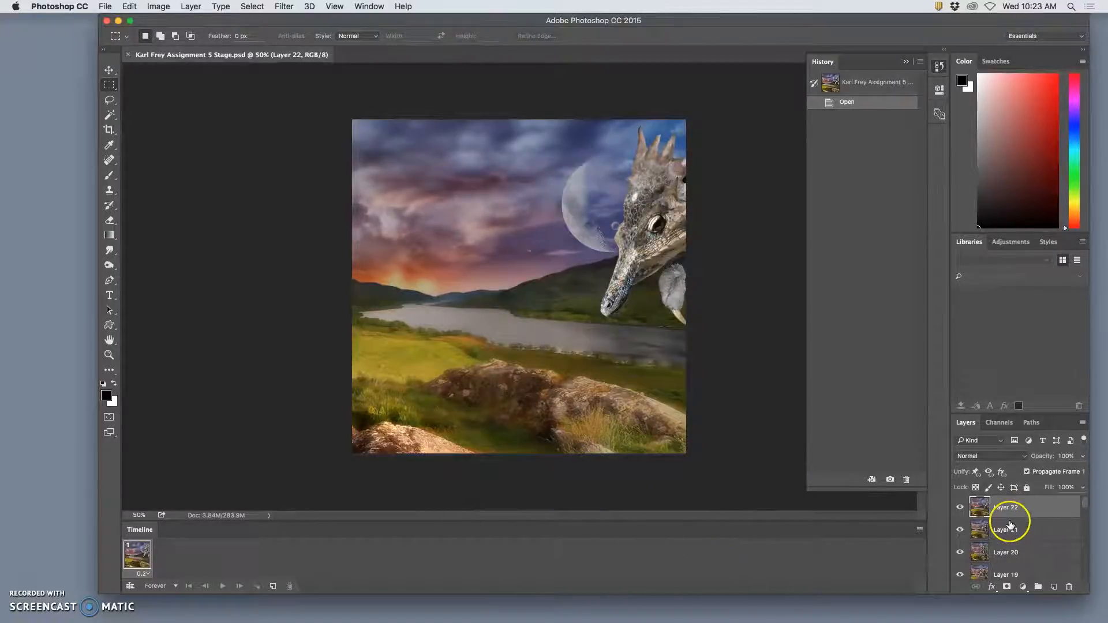
Examine the full layer stack from Layer 22 down to Frame 1.
scroll(1011, 526, down, 10)
scroll(1007, 524, up, 10)
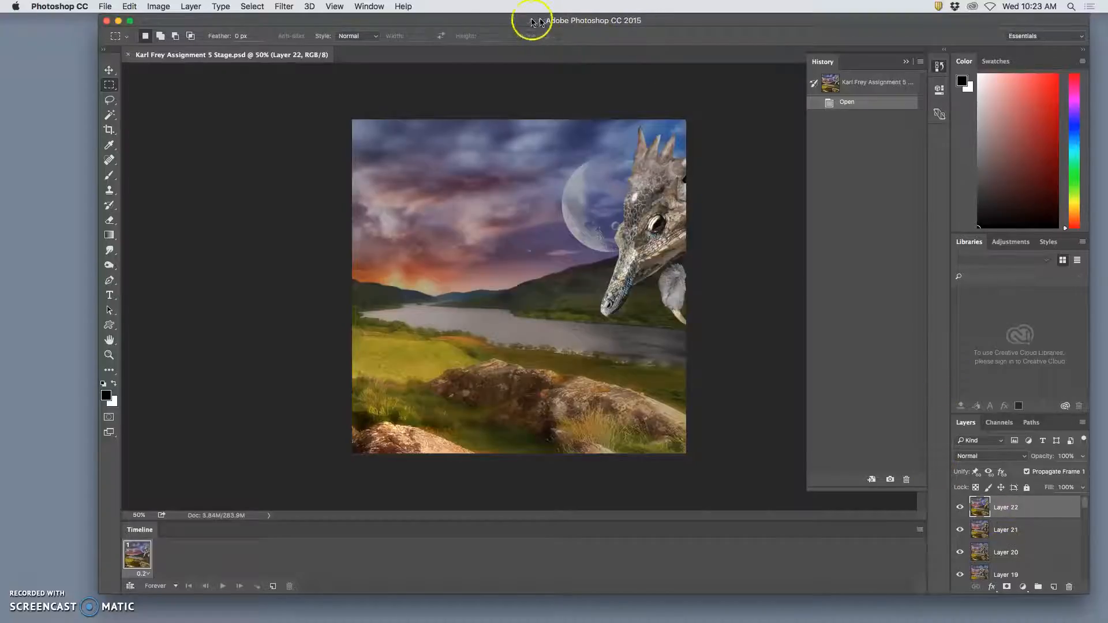
drag(486, 19, 484, 22)
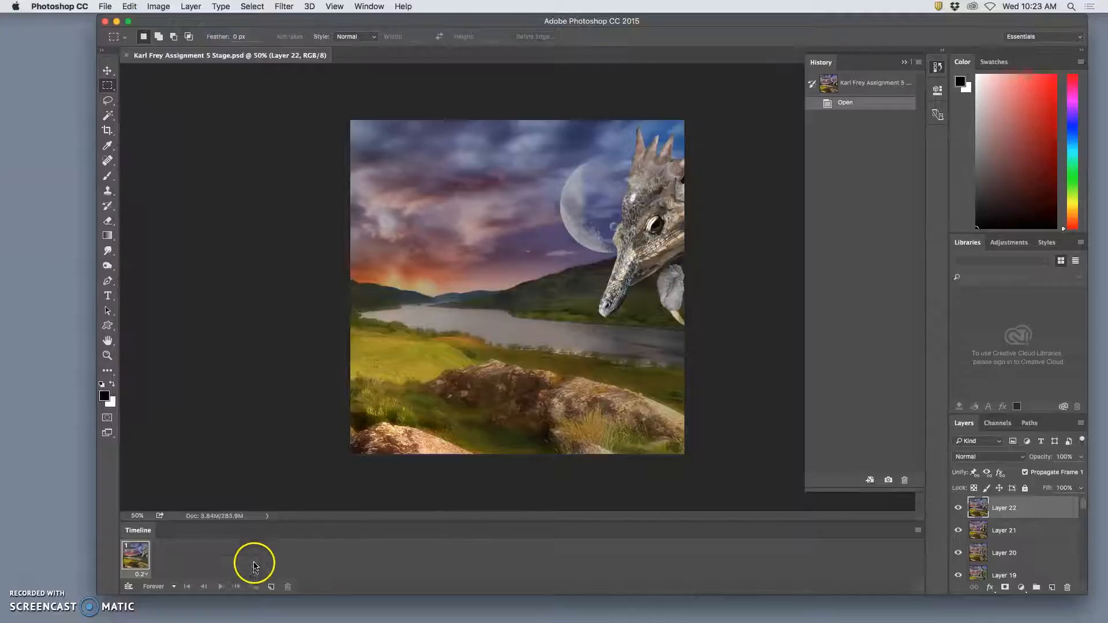
scroll(1021, 565, down, 10)
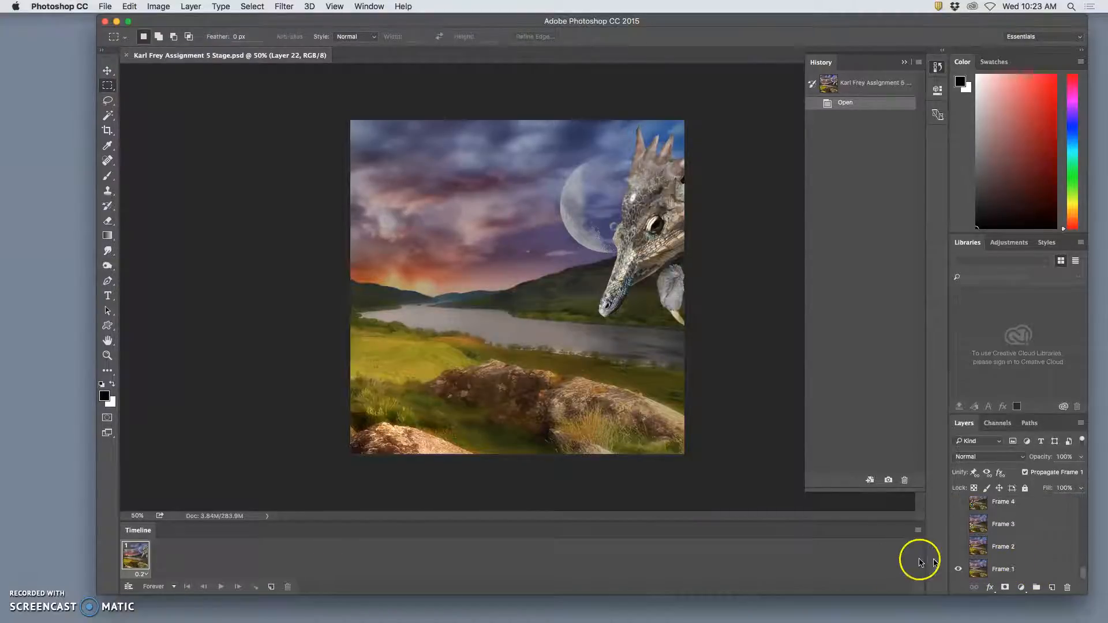
scroll(1027, 540, up, 5)
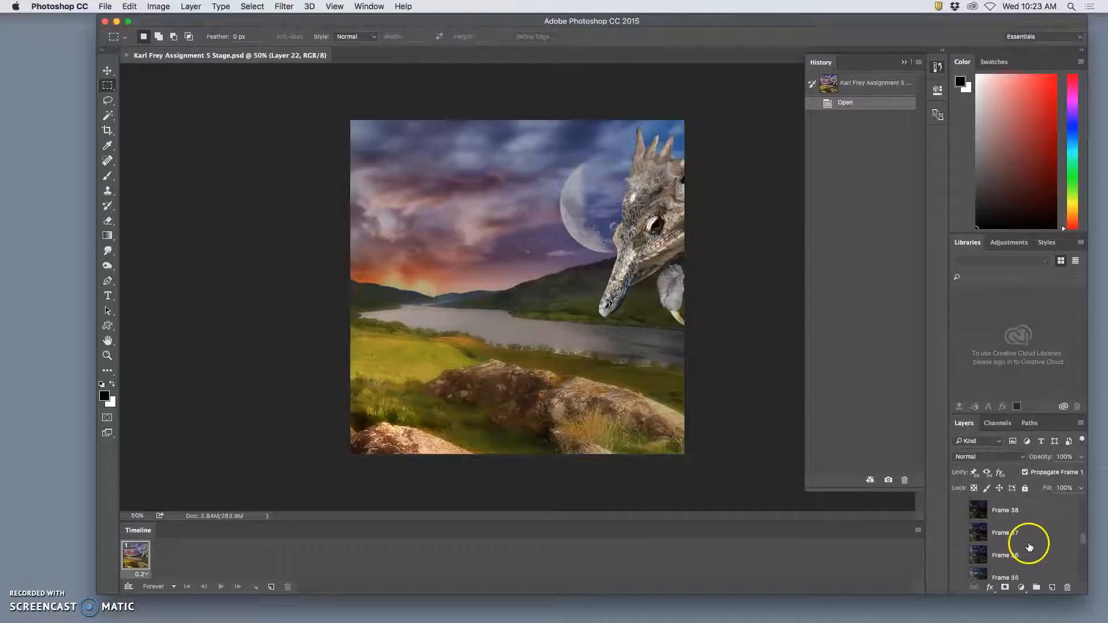
scroll(1028, 547, up, 3)
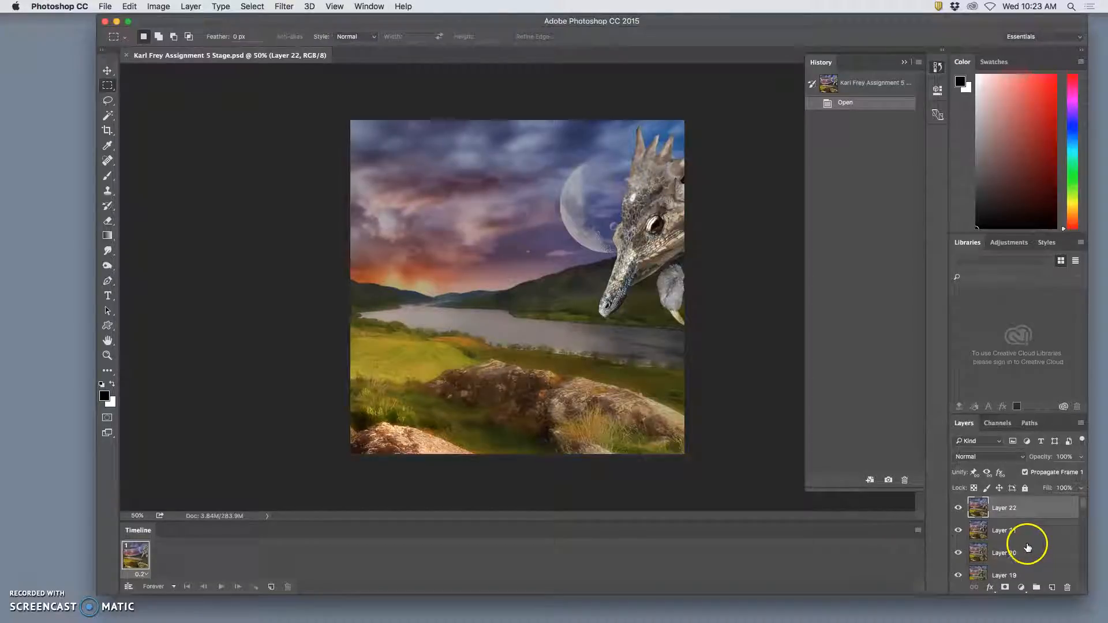
scroll(1027, 548, down, 10)
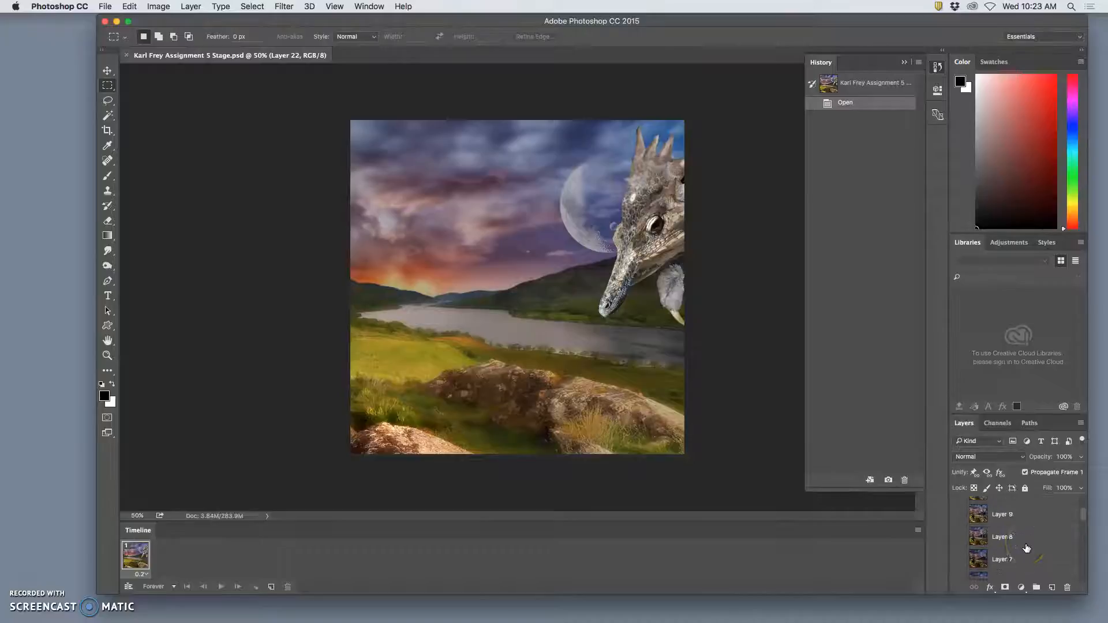
scroll(1028, 547, down, 5)
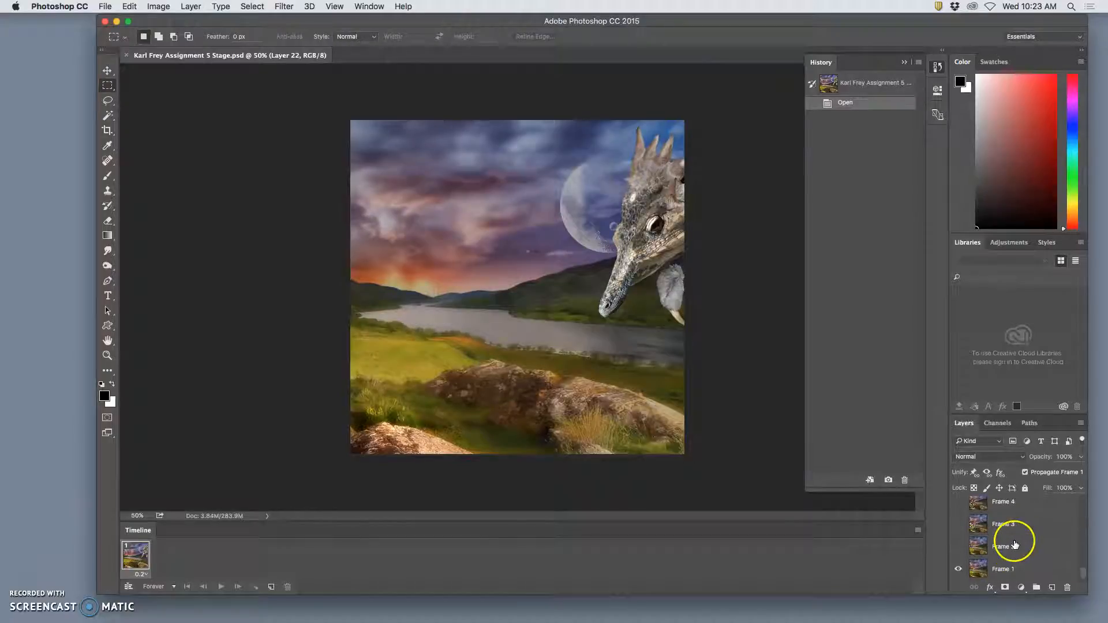
scroll(1013, 553, up, 15)
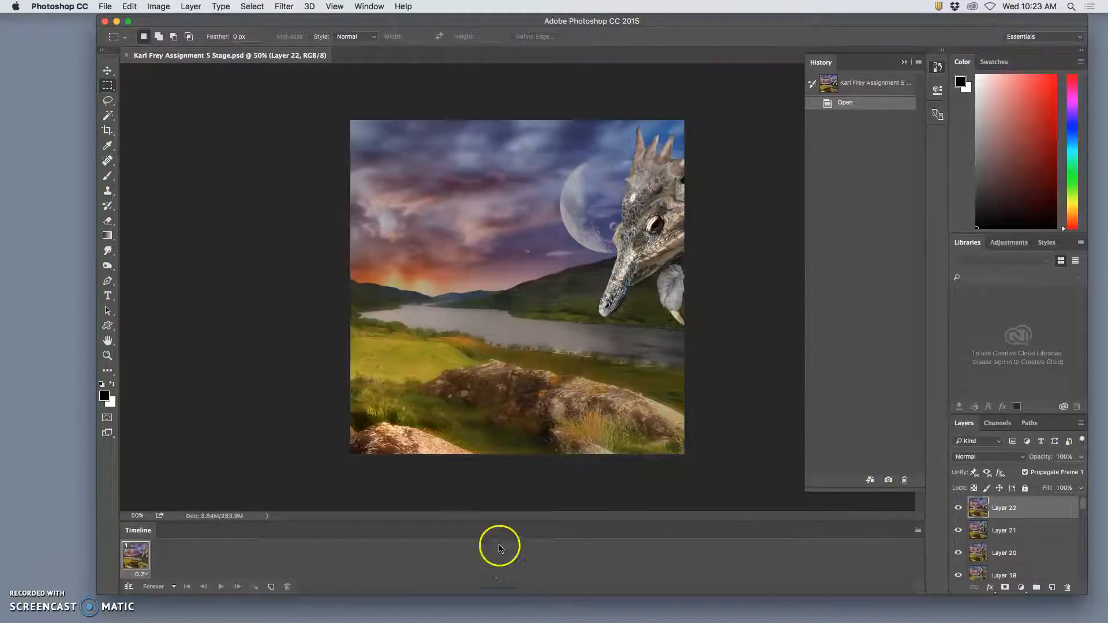
Make timeline frames from the layers and set the delay of all frames to 0.2 seconds.
click(919, 531)
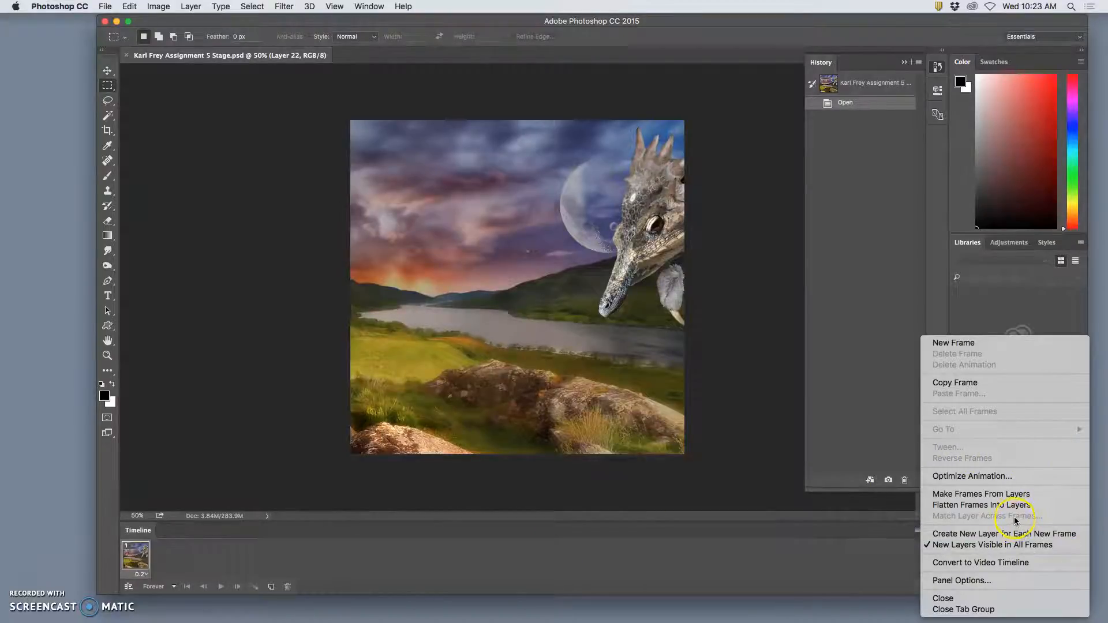
click(968, 495)
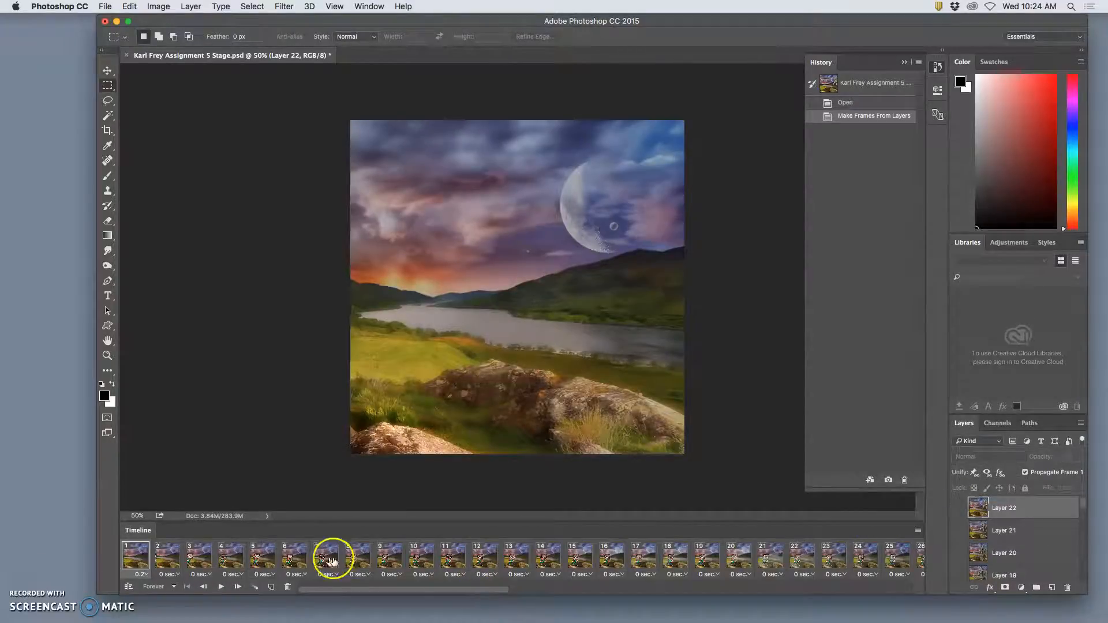
scroll(681, 571, right, 15)
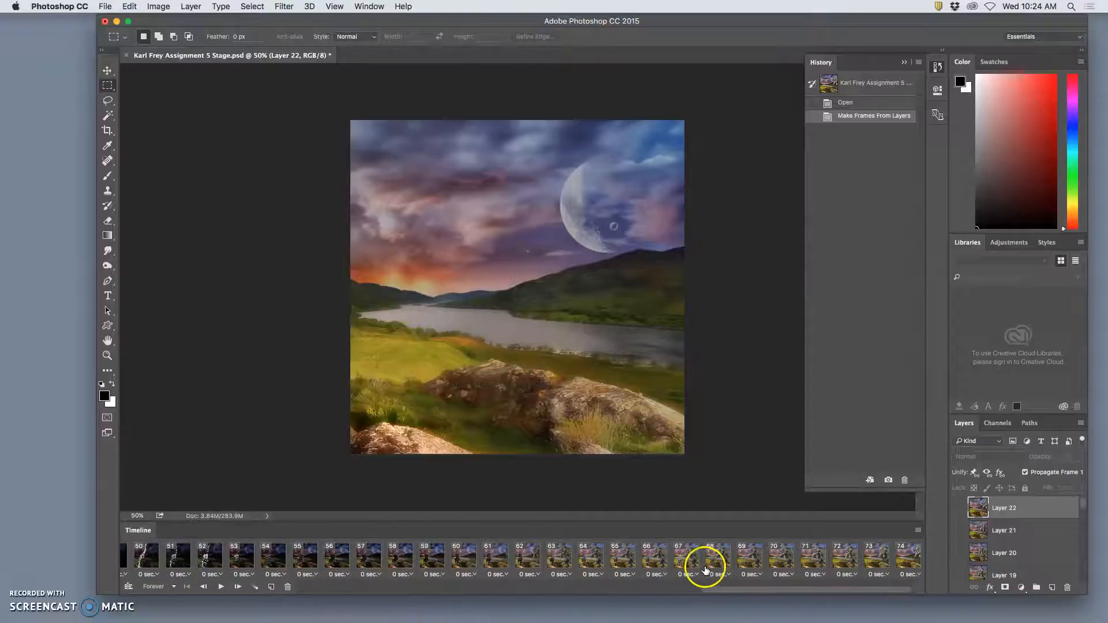
shift+click(911, 559)
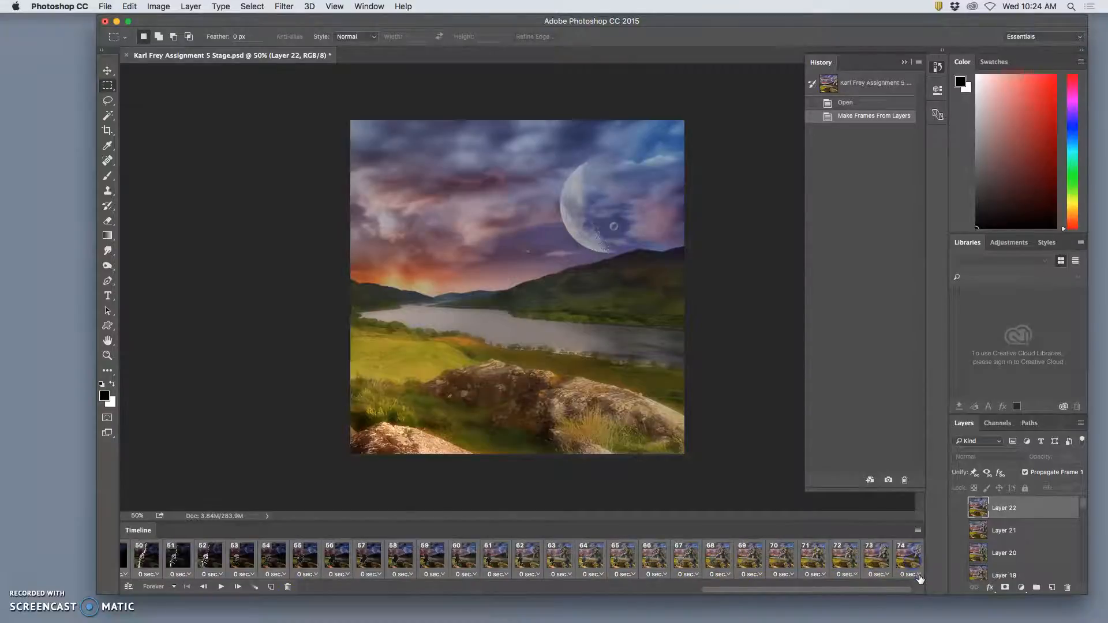
click(918, 574)
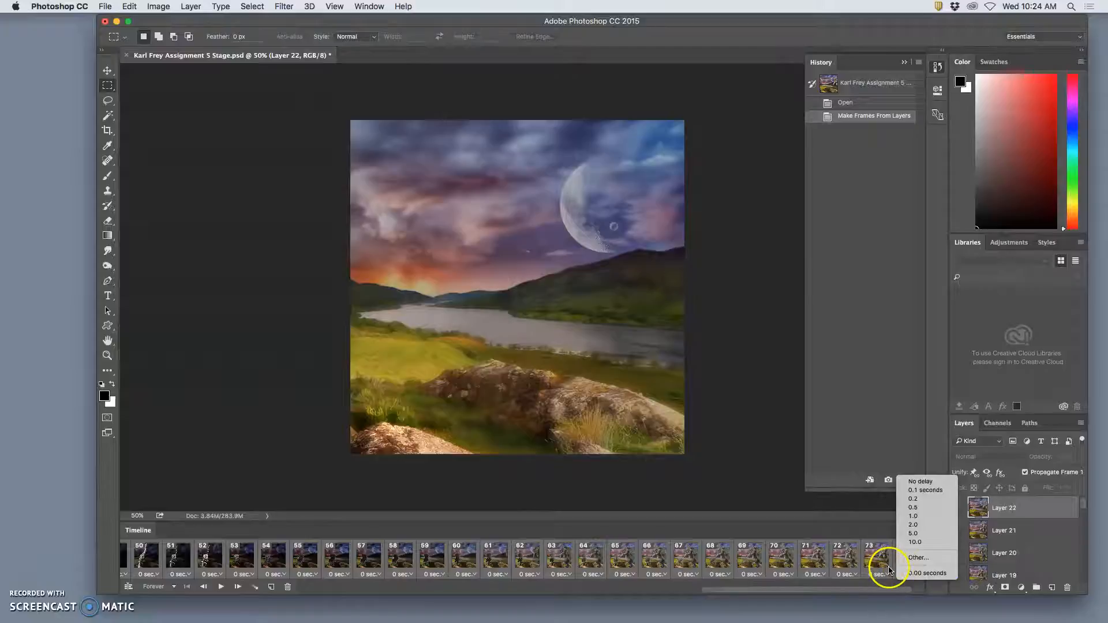
click(912, 502)
Set the delay of lightning frames 40 through 44 to 0.1 seconds.
scroll(470, 559, left, 3)
scroll(472, 559, left, 5)
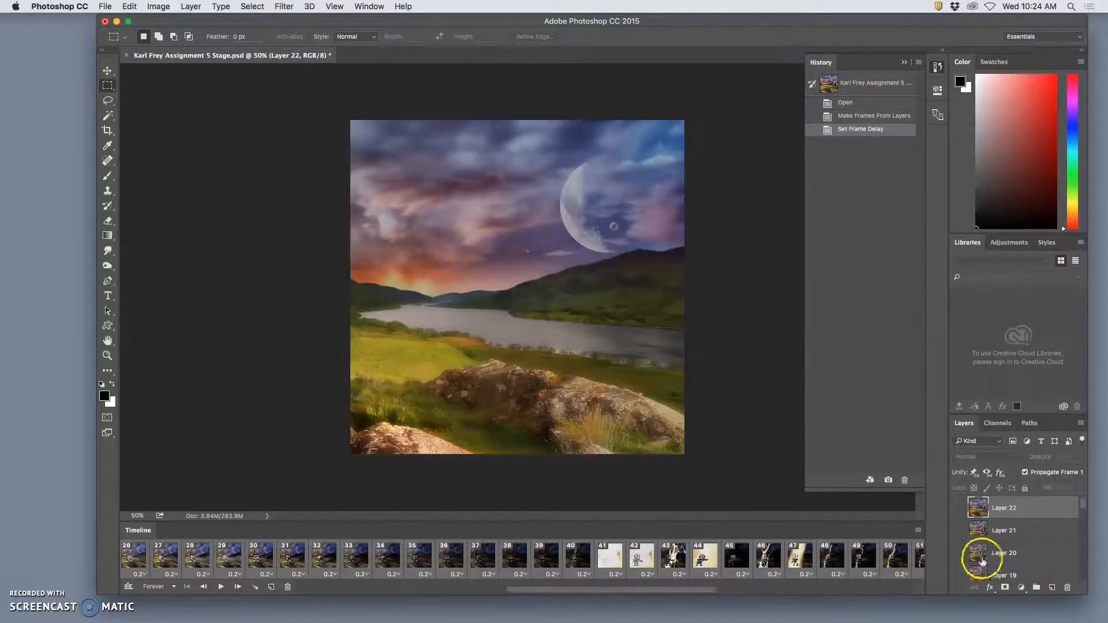
scroll(983, 562, down, 10)
scroll(990, 549, down, 3)
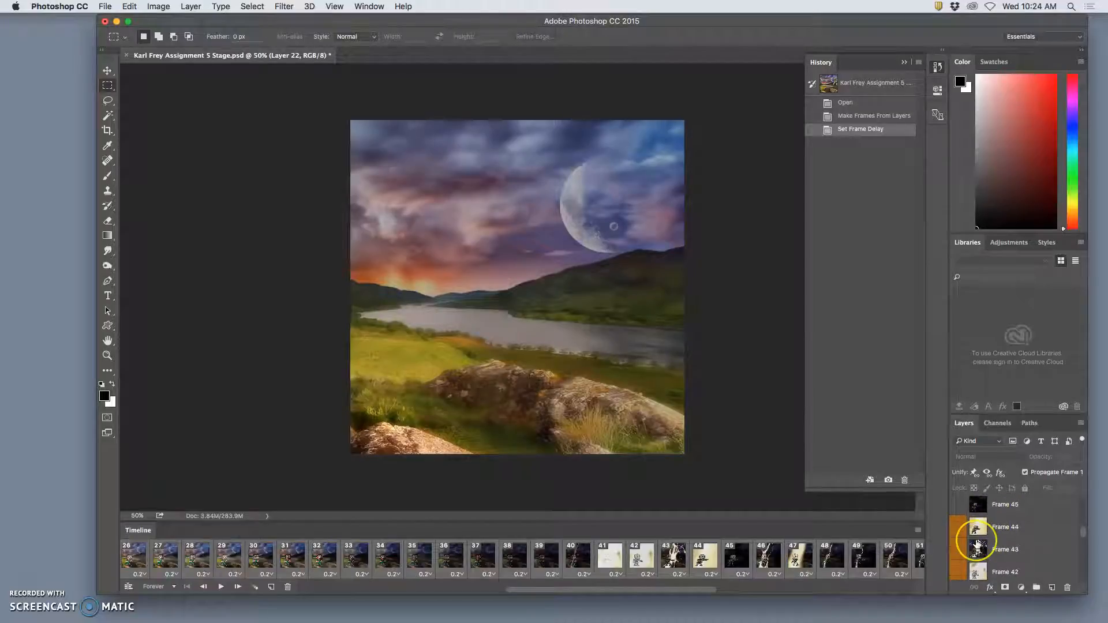
scroll(978, 546, down, 3)
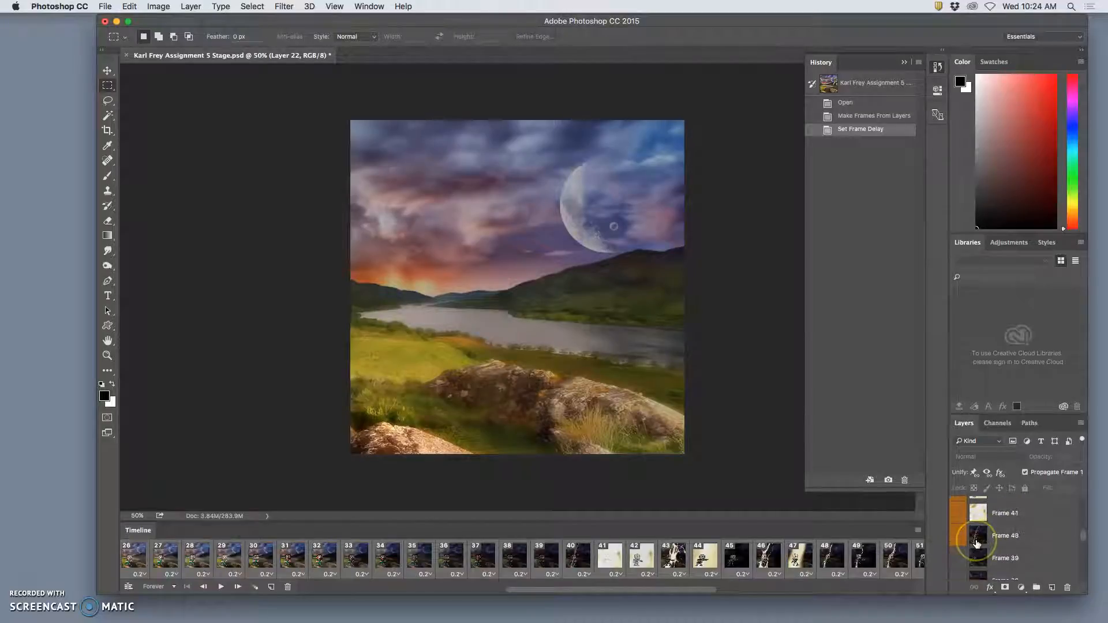
click(614, 558)
click(582, 559)
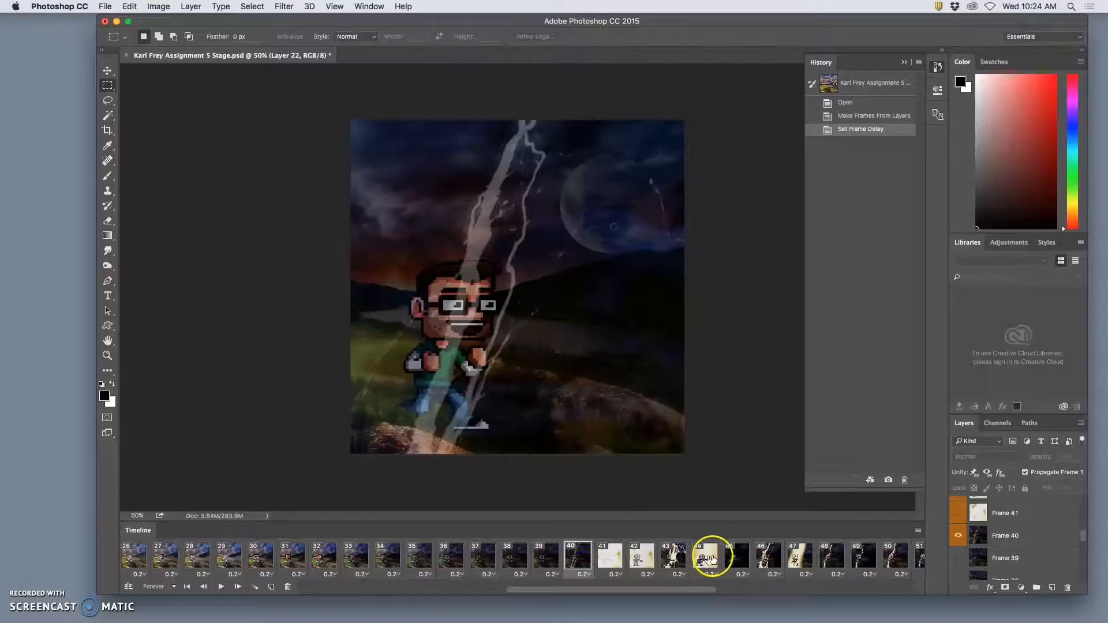
click(713, 575)
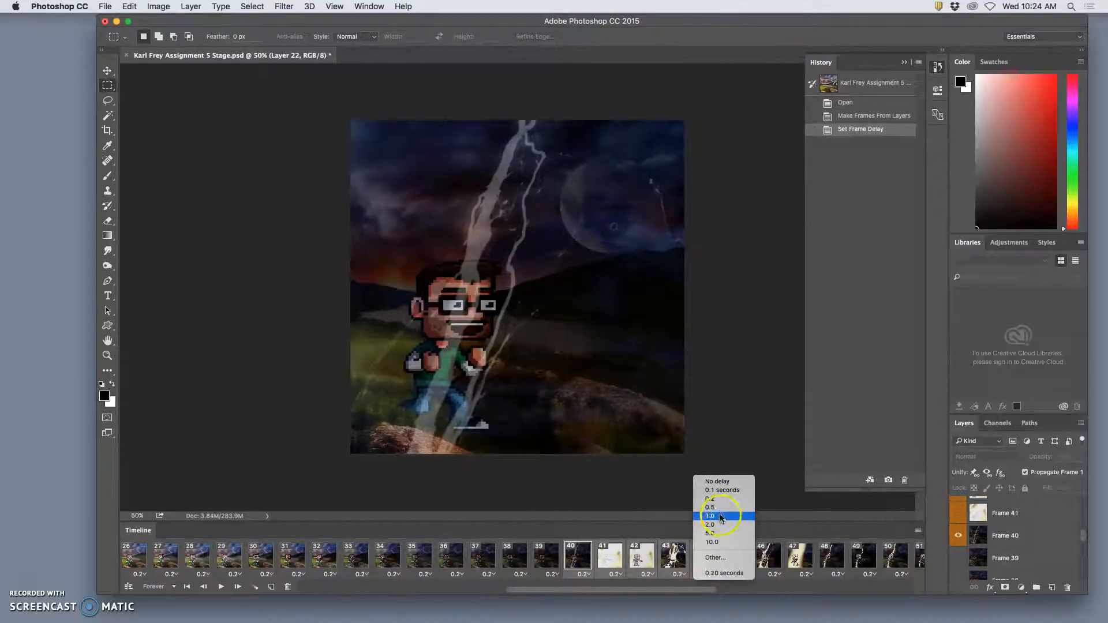
click(722, 490)
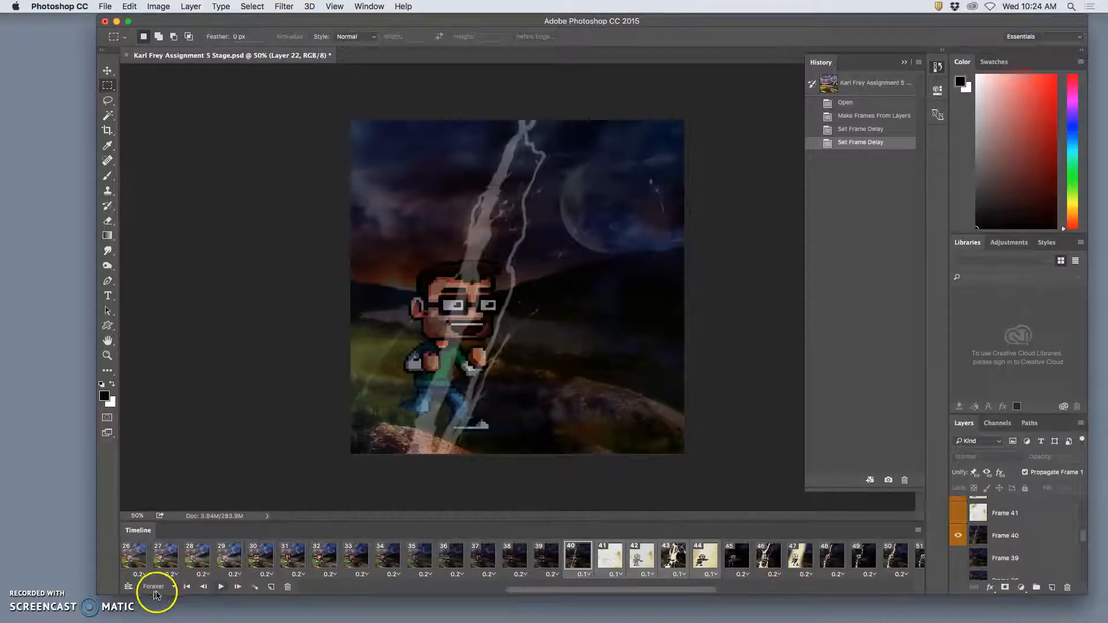
Play the animation from the first frame to review its timing.
scroll(135, 557, left, 10)
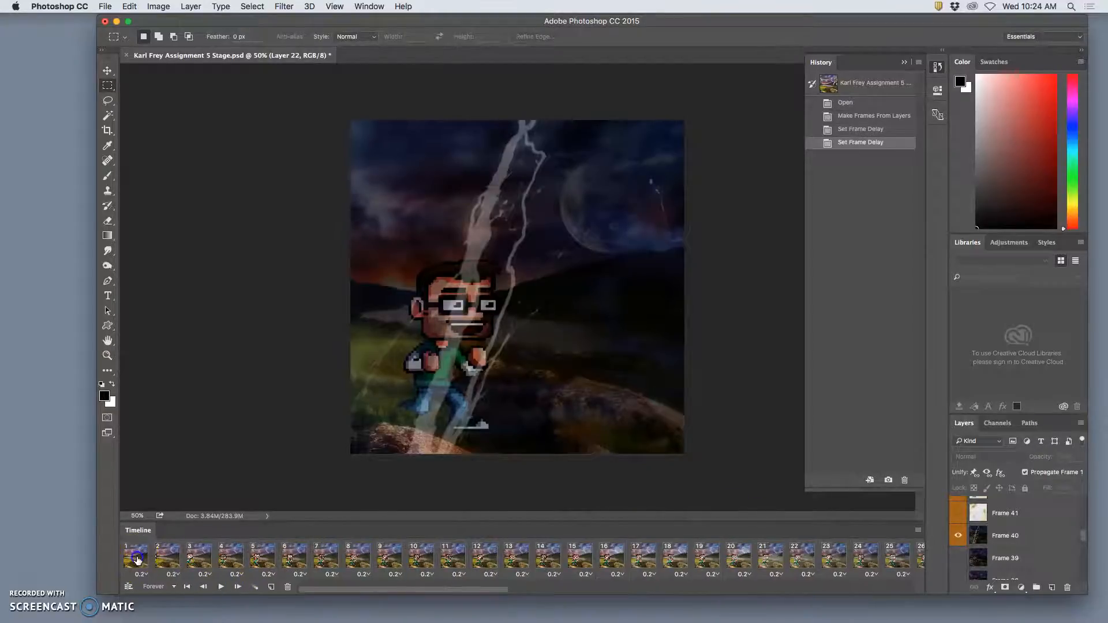
click(137, 559)
click(222, 588)
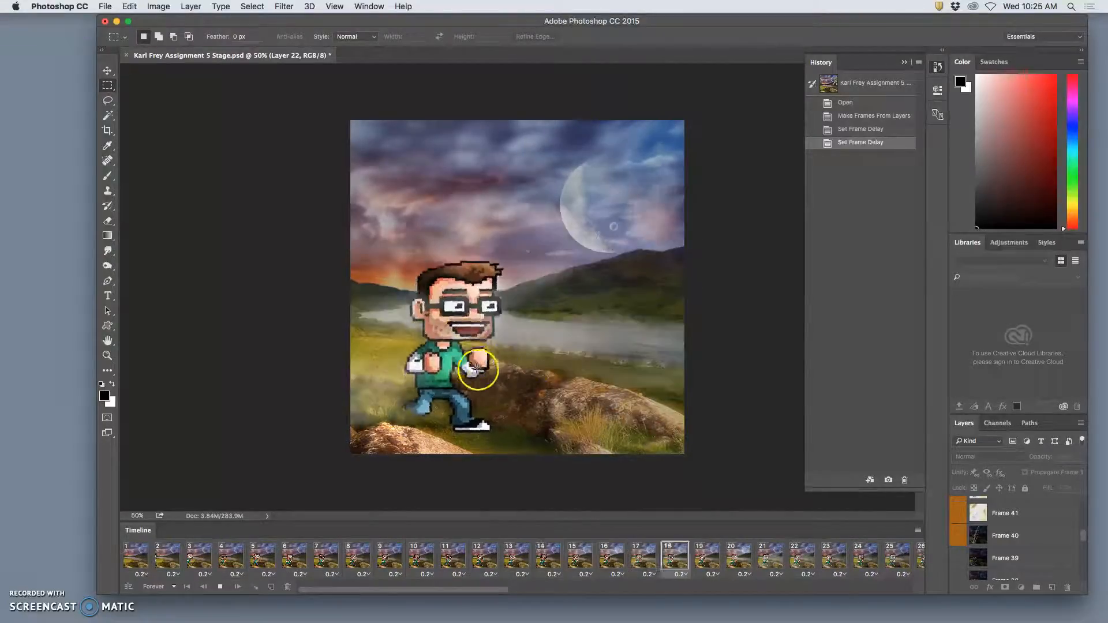
click(496, 553)
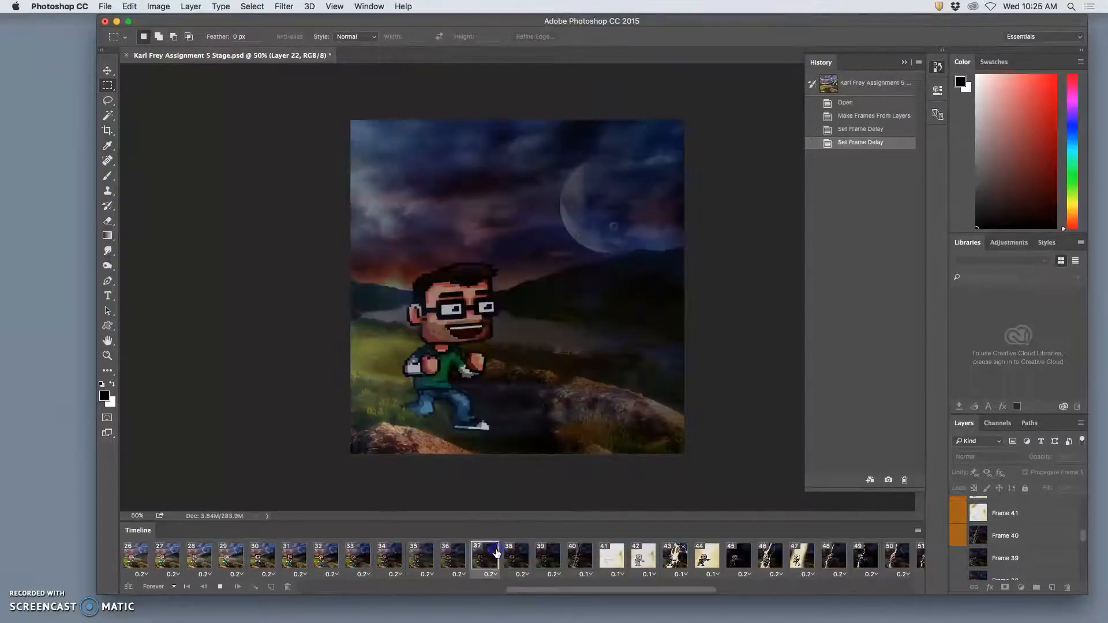
Compare the neighbouring frames of the darkening sky sequence and delete frame 28.
scroll(402, 559, left, 5)
click(403, 560)
click(432, 561)
click(464, 560)
click(498, 563)
click(458, 564)
click(427, 564)
click(399, 567)
click(352, 569)
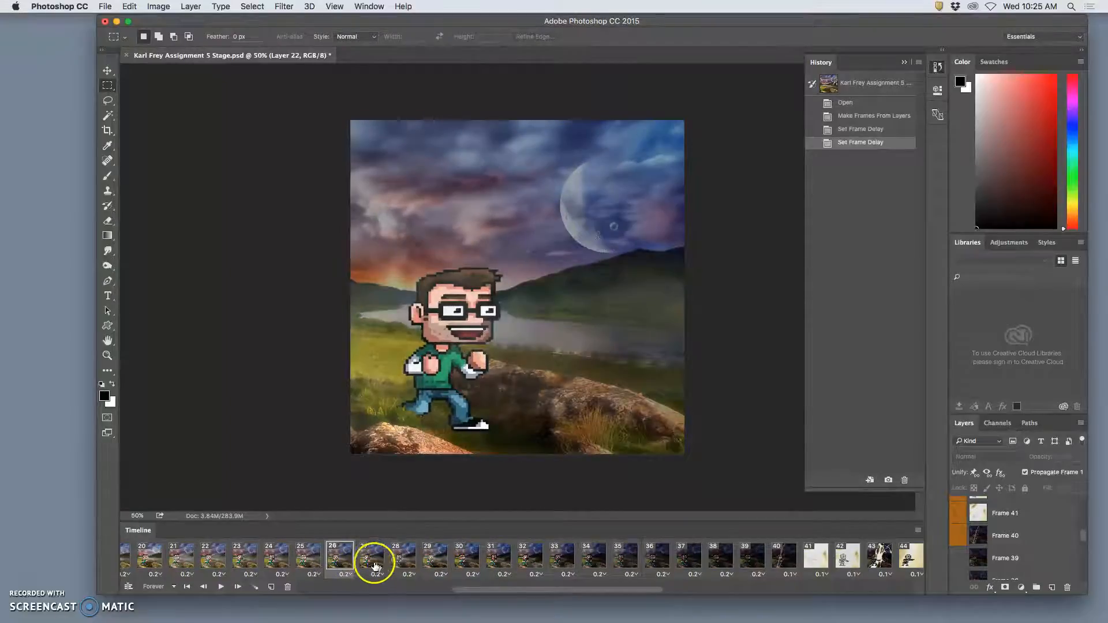
click(374, 565)
click(407, 558)
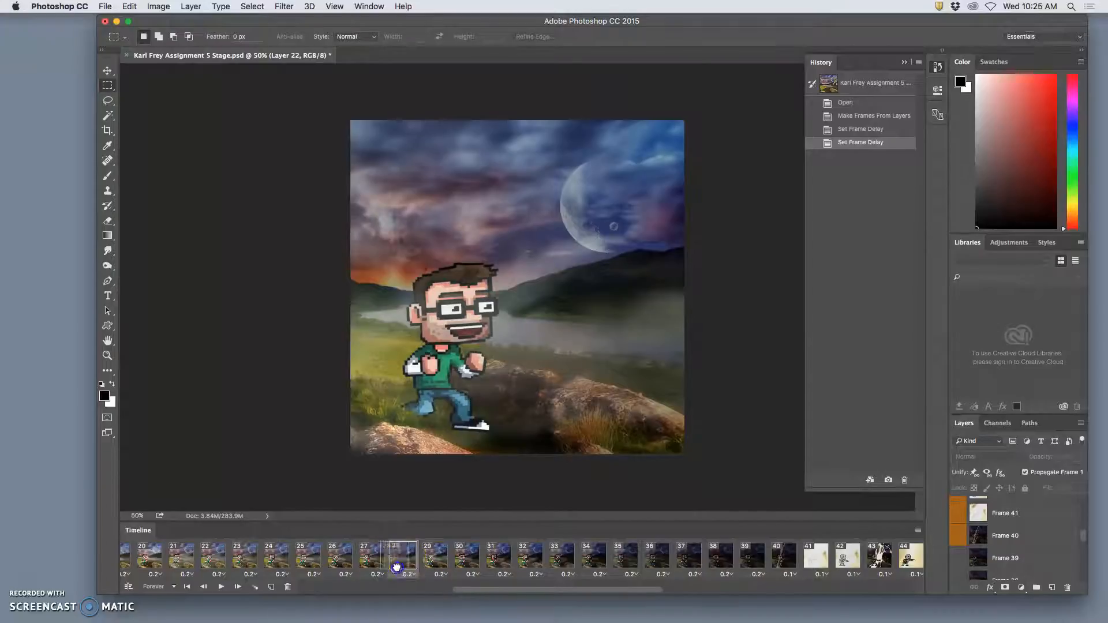
click(287, 588)
Check the frames around the deleted one and delete the frame now numbered 28 as well.
click(410, 573)
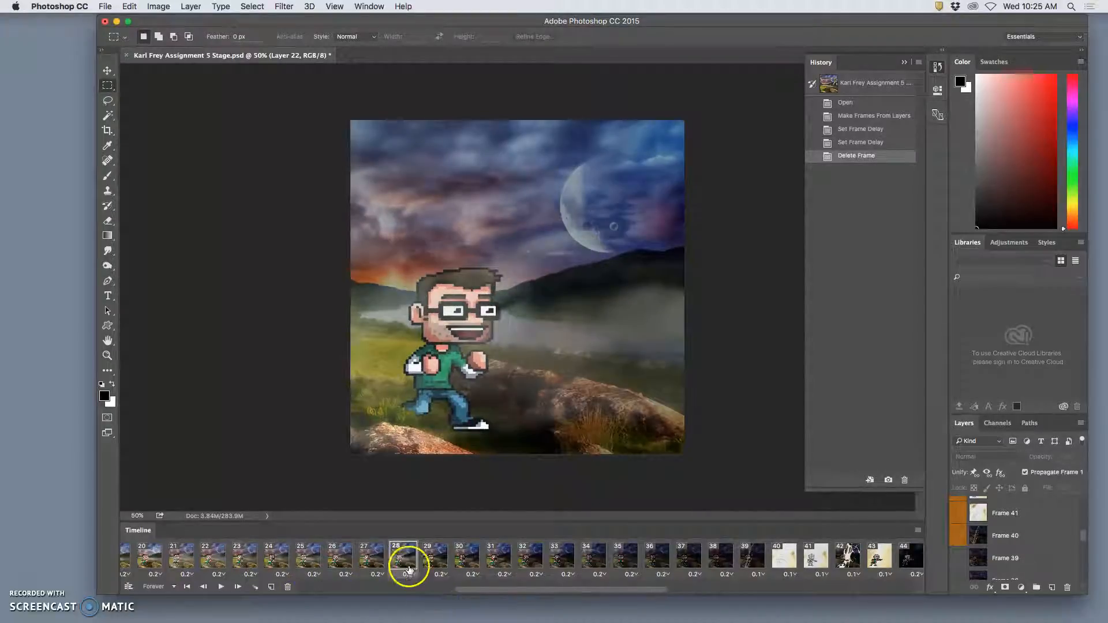
click(437, 558)
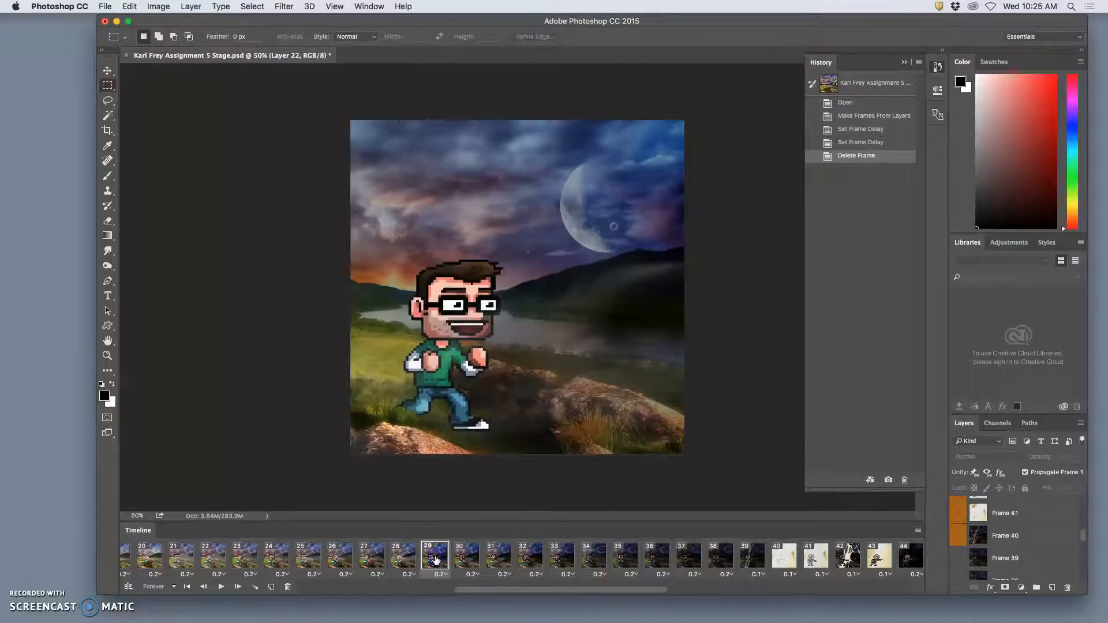
click(456, 558)
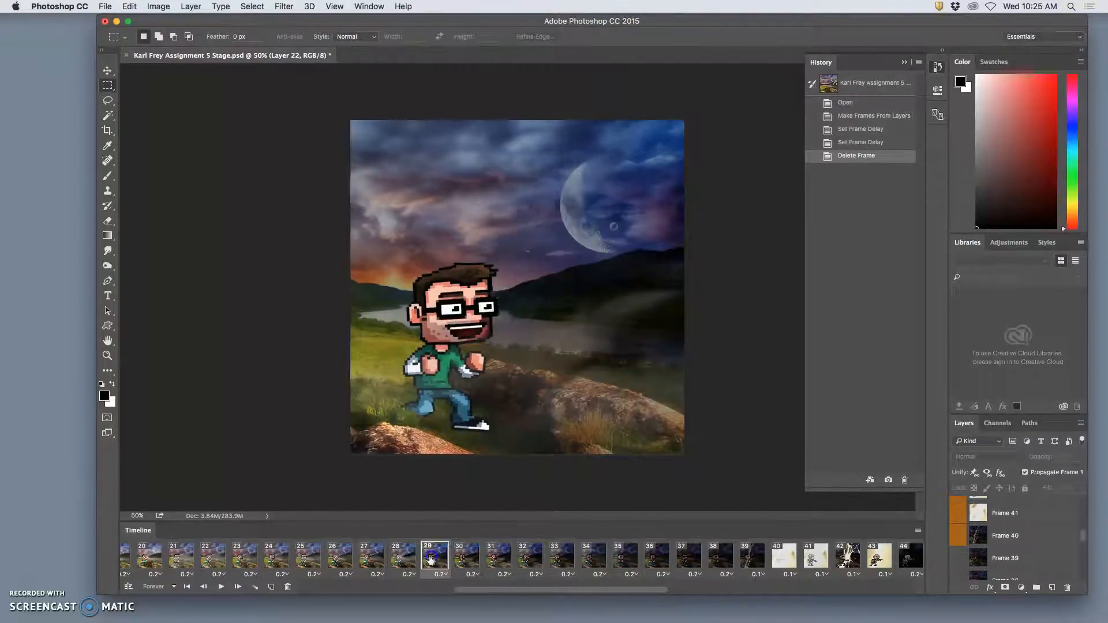
click(402, 559)
click(370, 559)
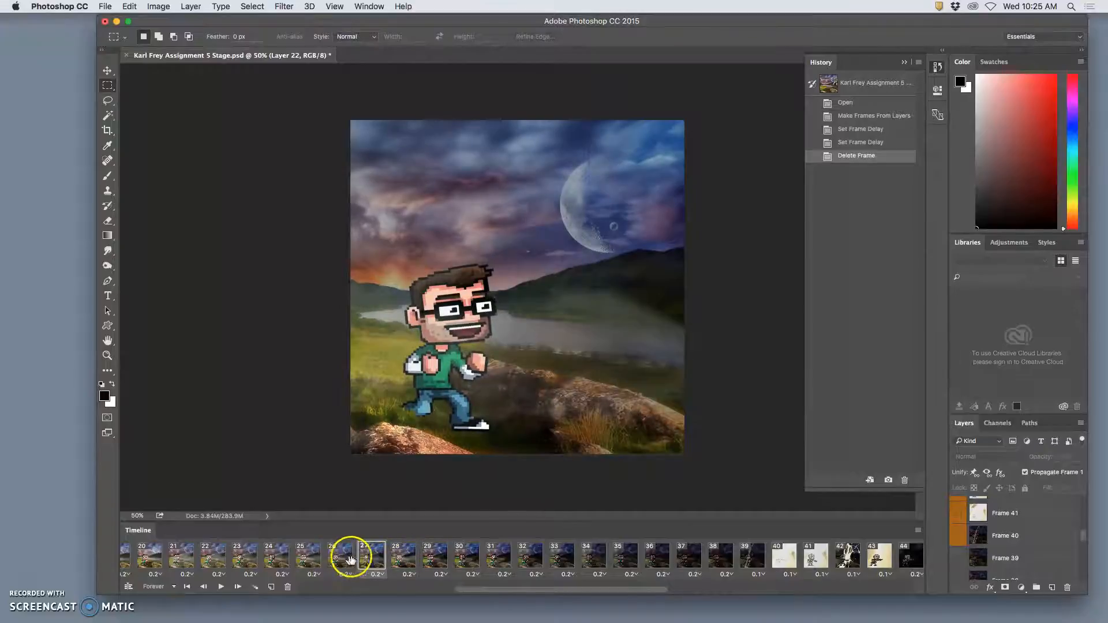
click(399, 559)
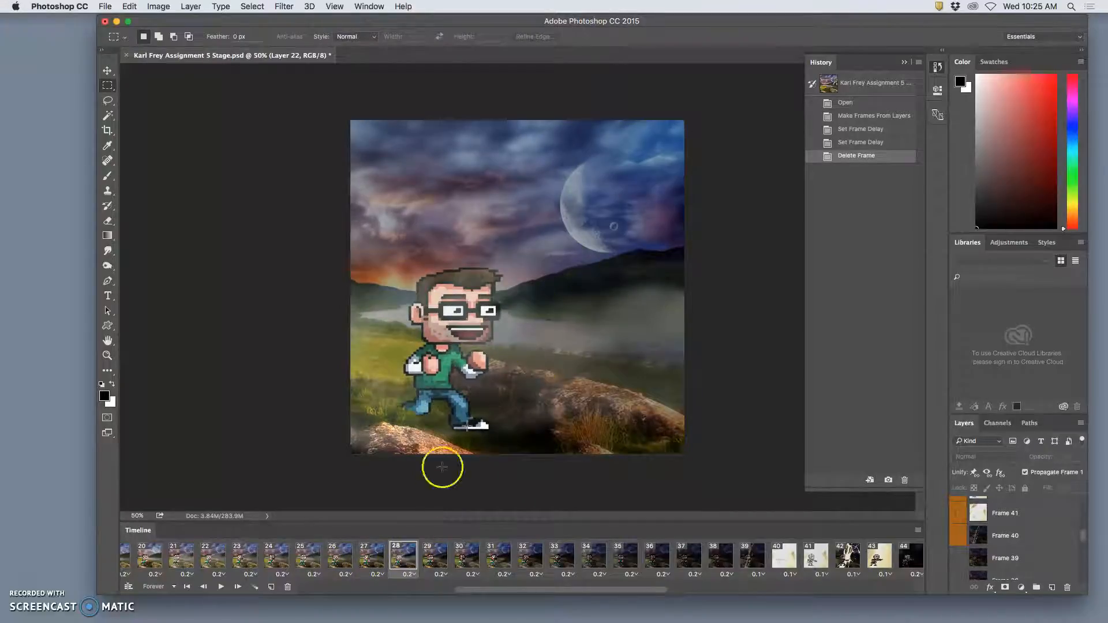
click(288, 588)
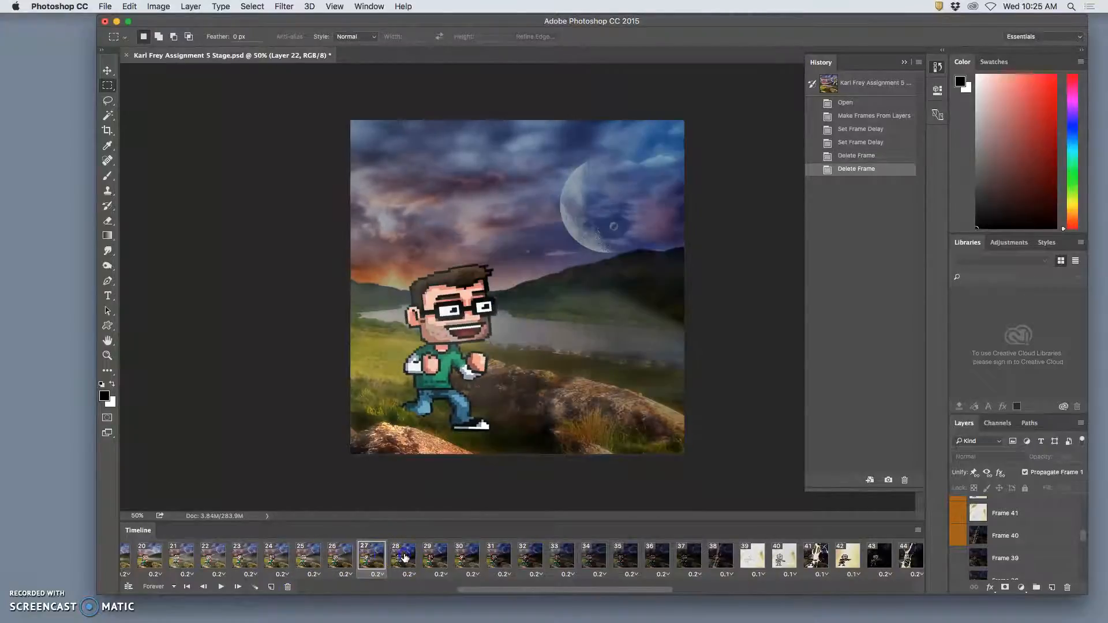
Examine the darkening sky frames from 29 through 32, and then the earlier ones back to frame 21.
click(440, 557)
click(476, 559)
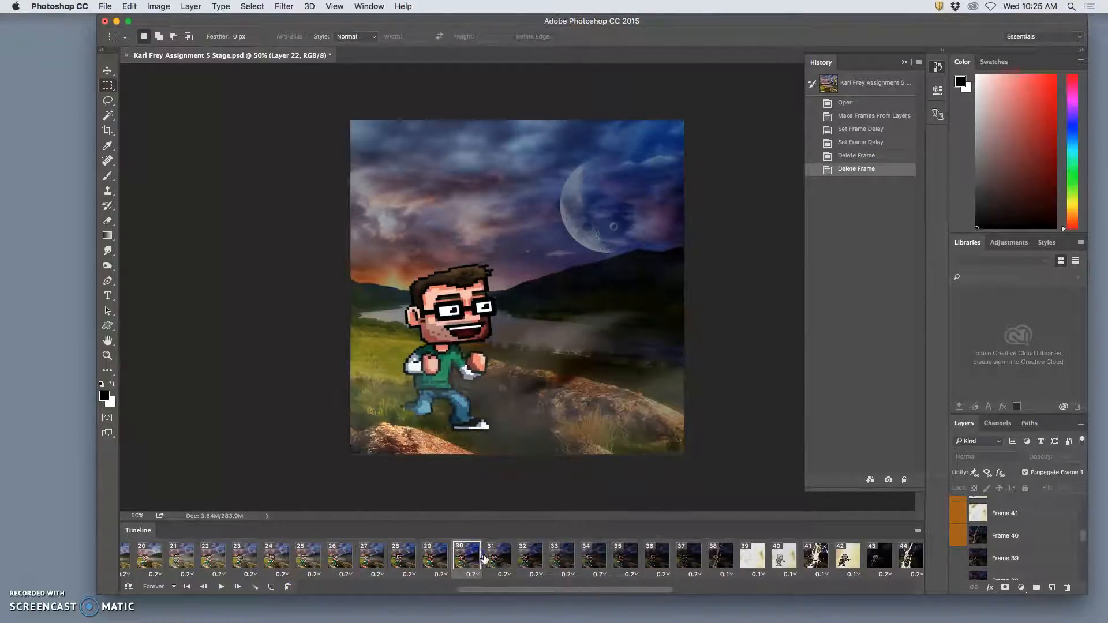
click(498, 557)
click(530, 557)
click(354, 572)
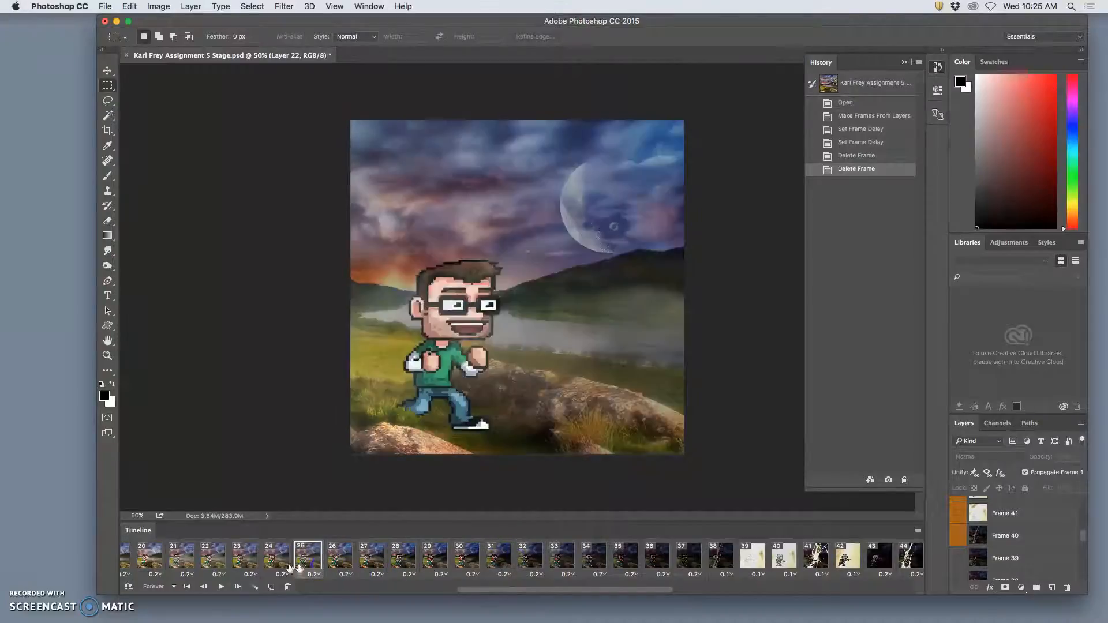
click(237, 560)
click(198, 565)
click(178, 564)
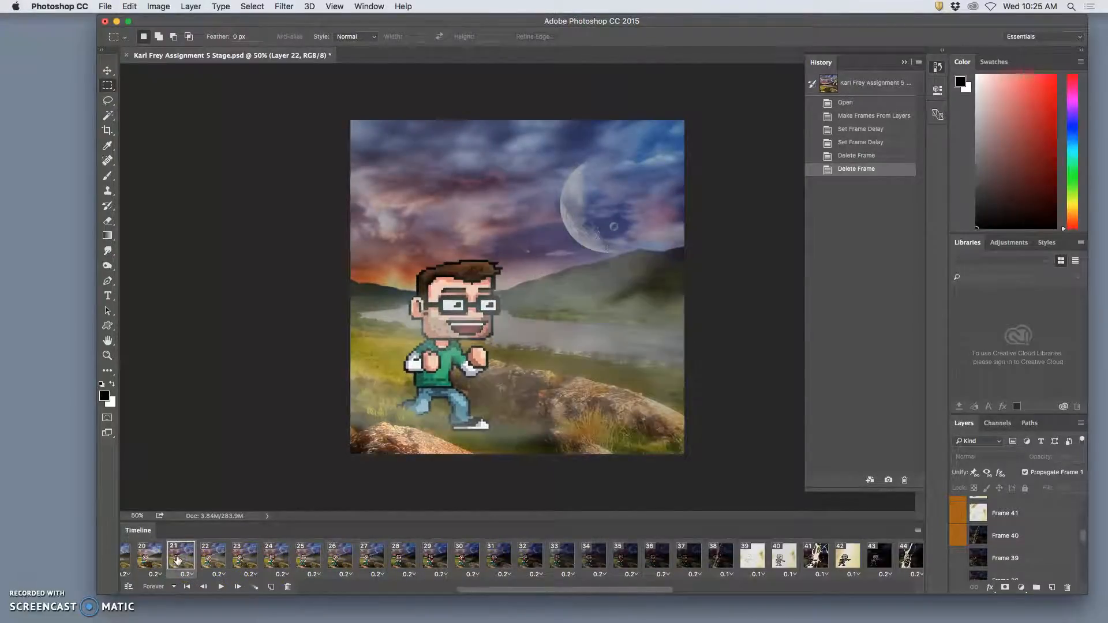
Compare the character's position in frames 20, 21 and 22 and delete frame 21.
click(162, 560)
click(178, 559)
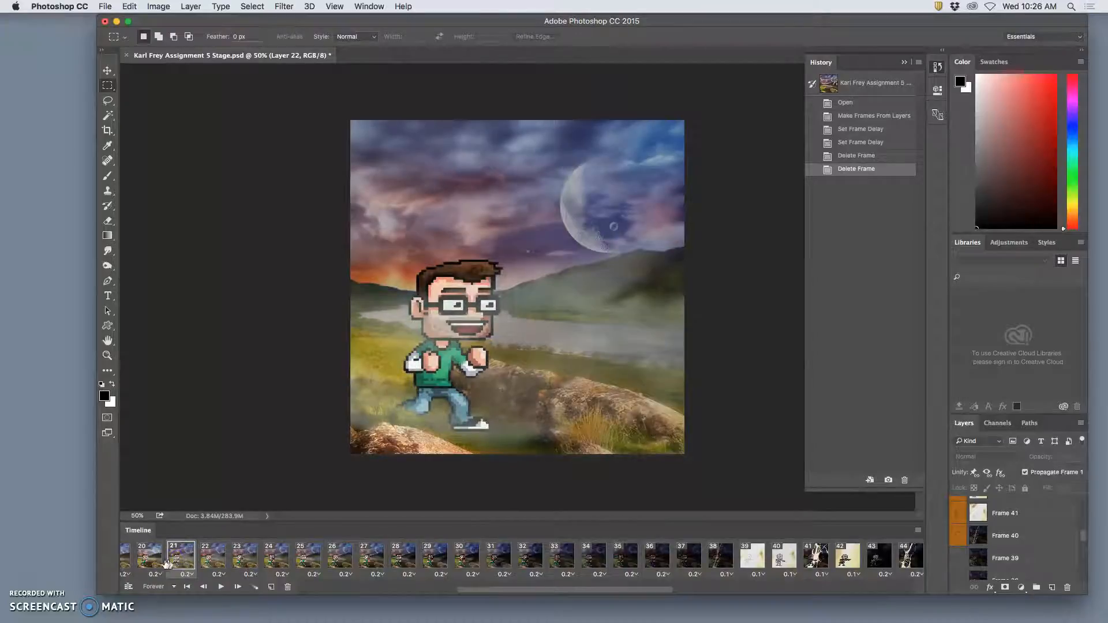
click(130, 562)
click(149, 563)
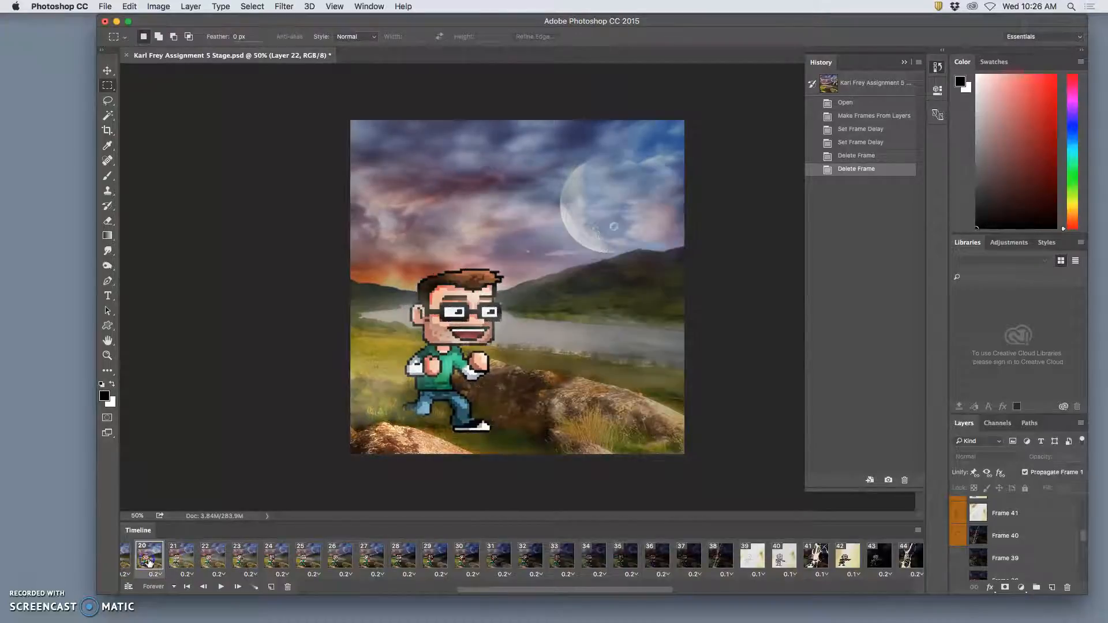
click(182, 560)
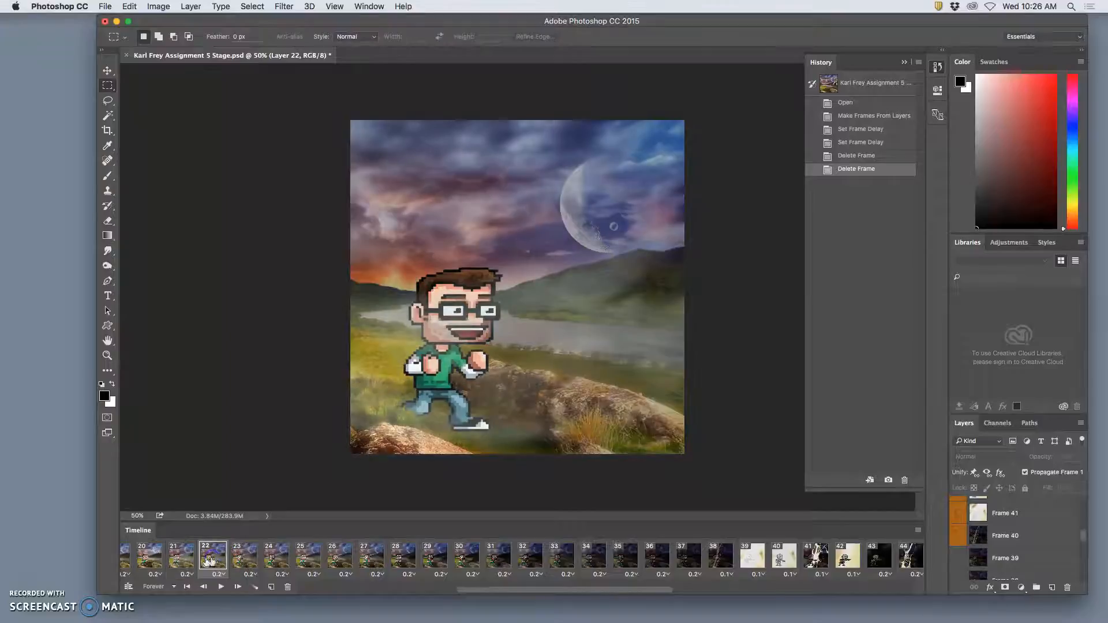
click(182, 557)
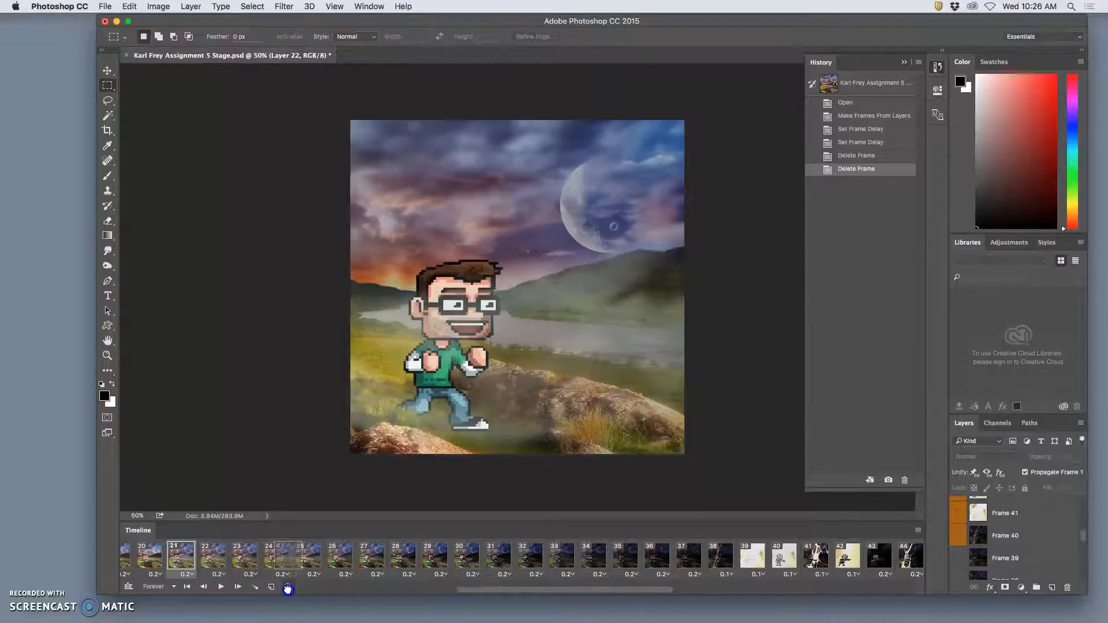
click(287, 588)
Play the animation from frame 12 to review the shortened sequence and stop it around frame 25.
click(183, 557)
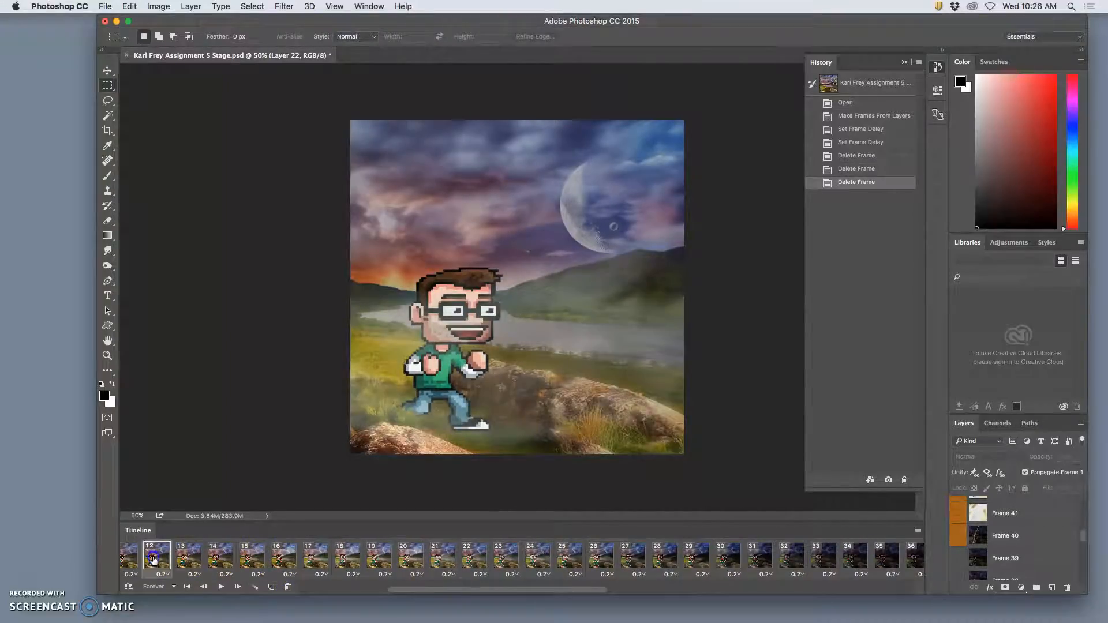
click(221, 587)
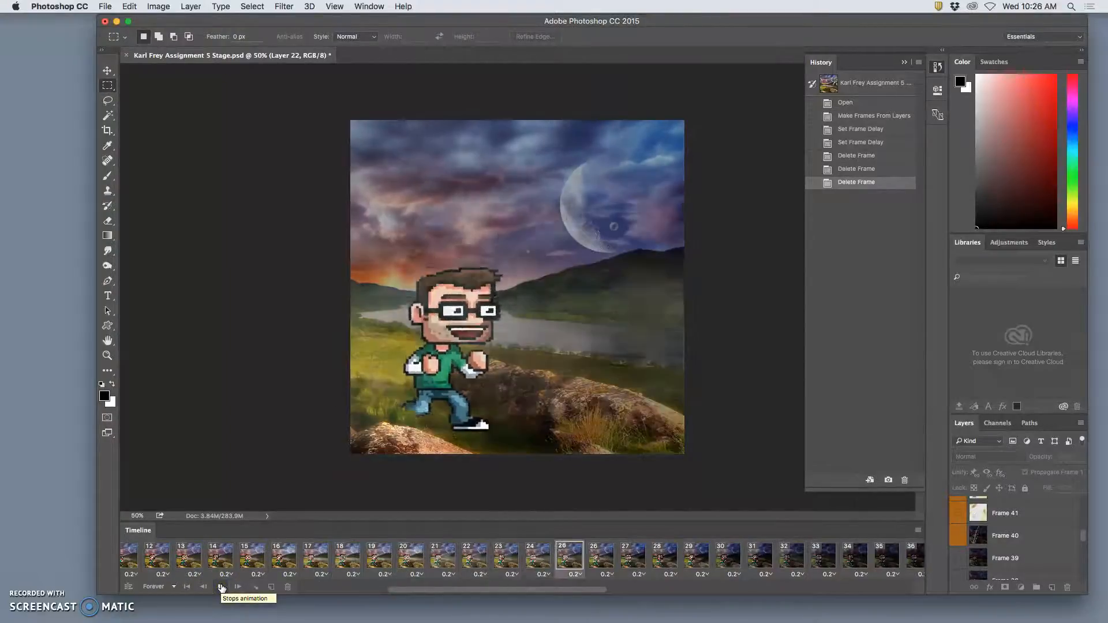
click(222, 587)
Compare the frames from 16 through 22 one by one and delete the current frame 21.
click(281, 559)
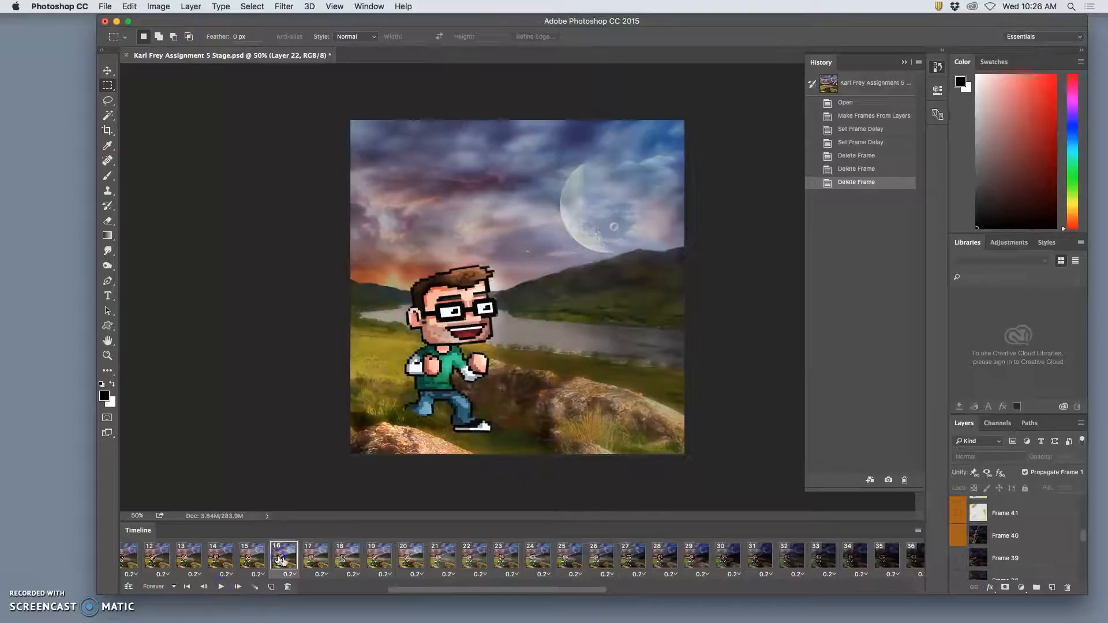
click(325, 563)
click(350, 563)
click(376, 564)
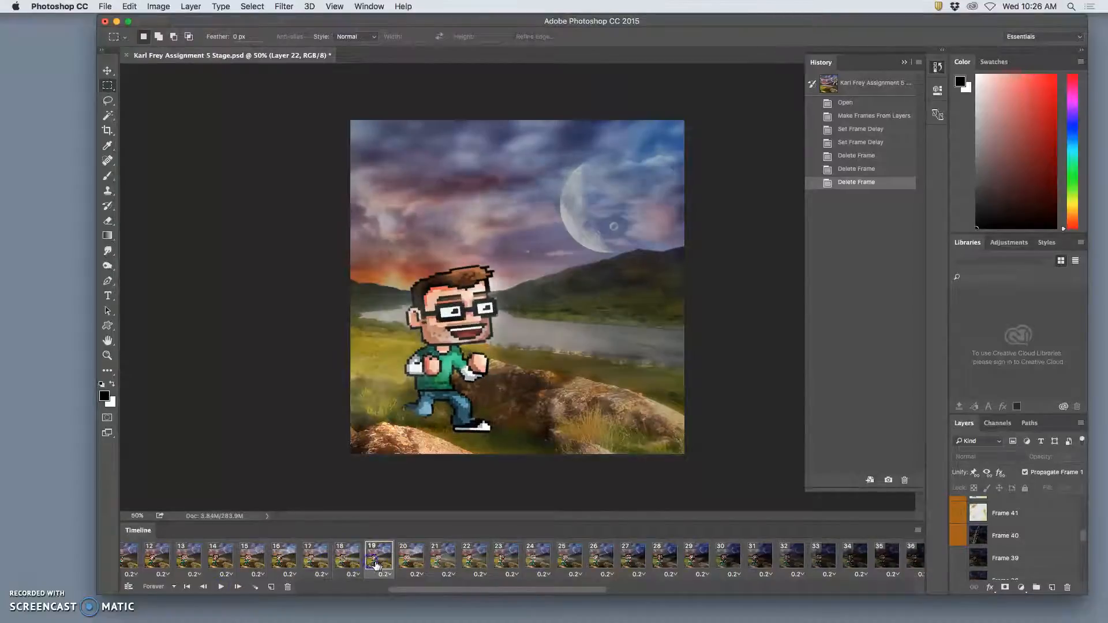
click(408, 567)
click(431, 568)
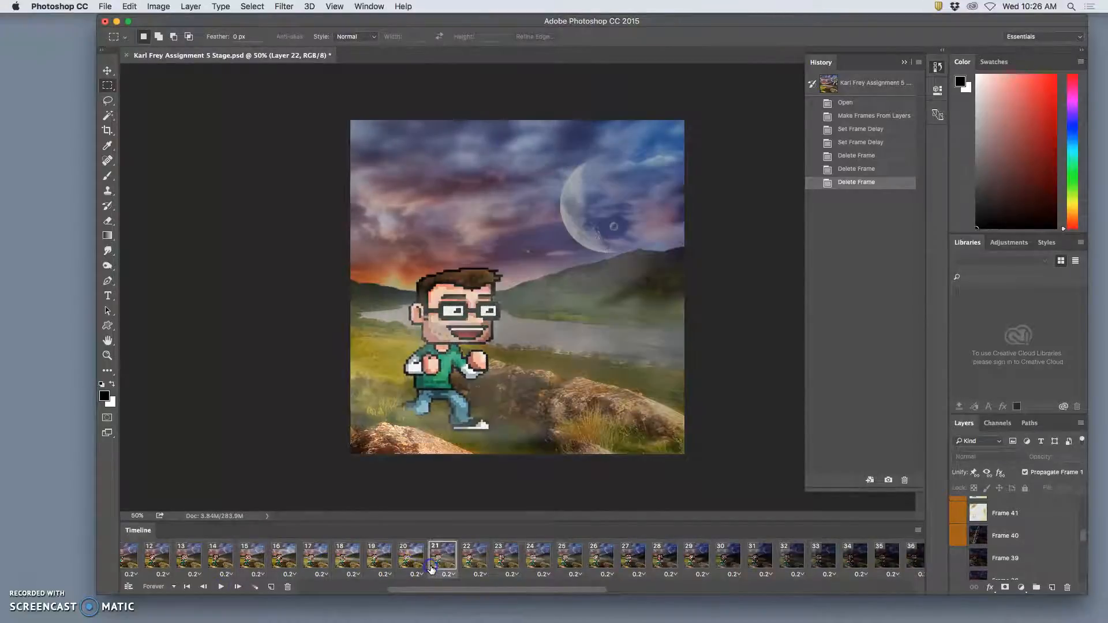
click(467, 569)
drag(446, 568, 288, 586)
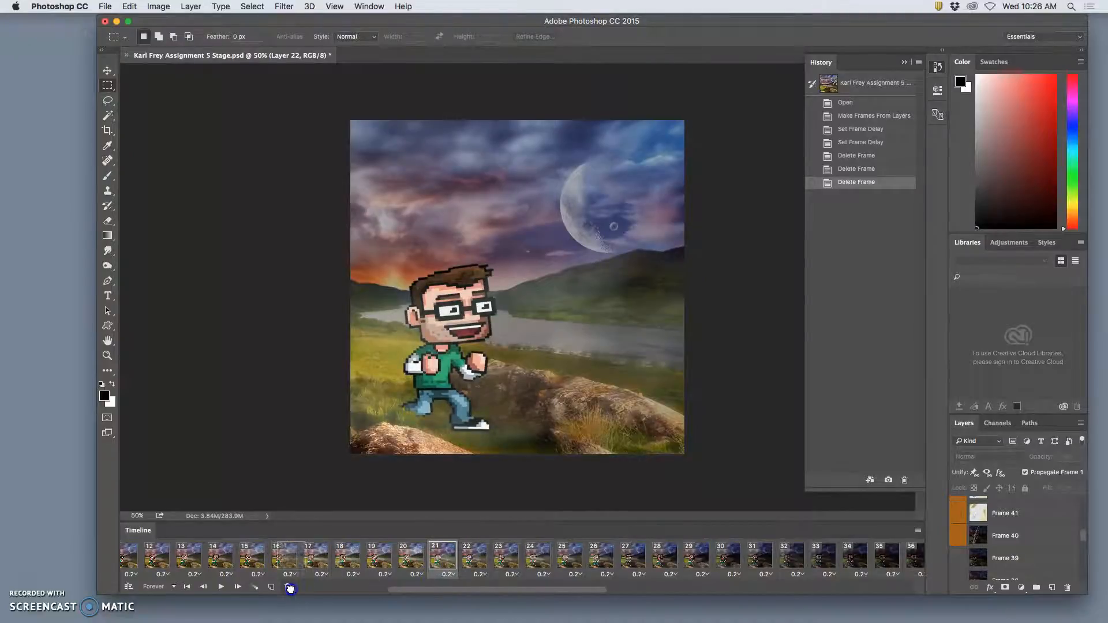
Play the animation again to check the motion and stop it at frame 29.
click(132, 563)
click(222, 587)
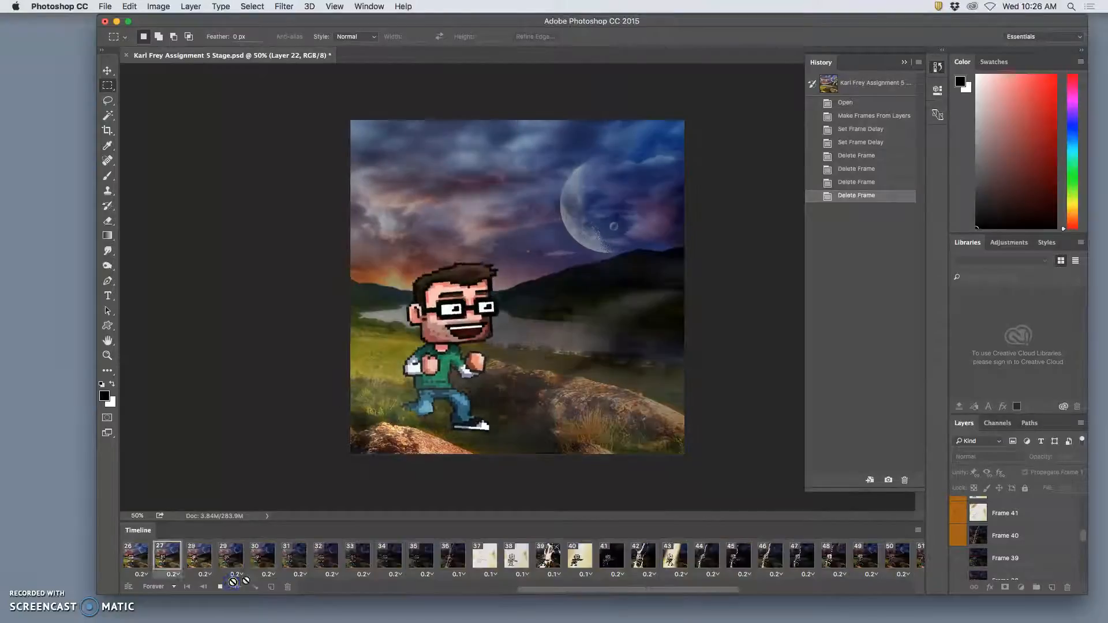
click(235, 570)
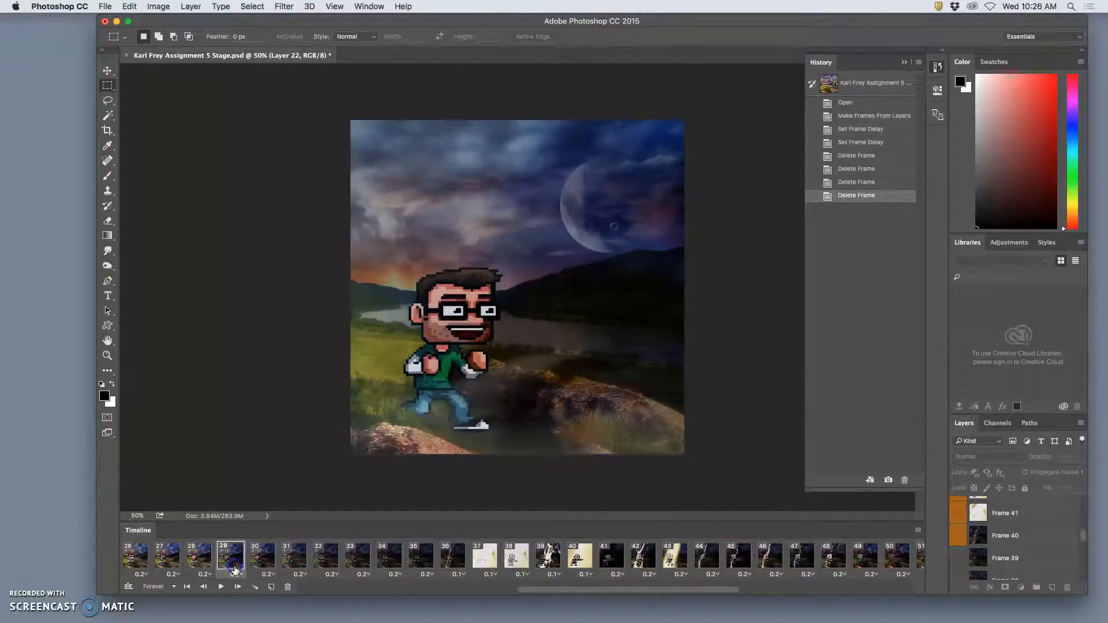
Go backward one frame at a time from frame 29 to frame 18 to examine the character's movement.
click(206, 586)
click(206, 587)
click(206, 587)
click(206, 586)
click(206, 587)
click(206, 586)
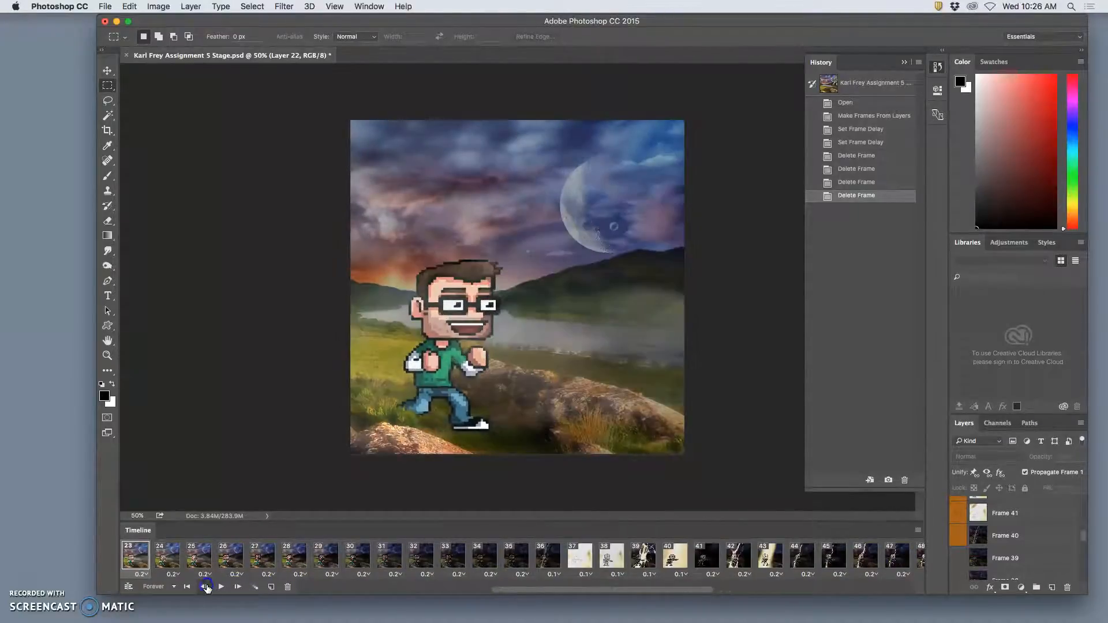
click(206, 587)
click(206, 587)
click(206, 586)
click(206, 586)
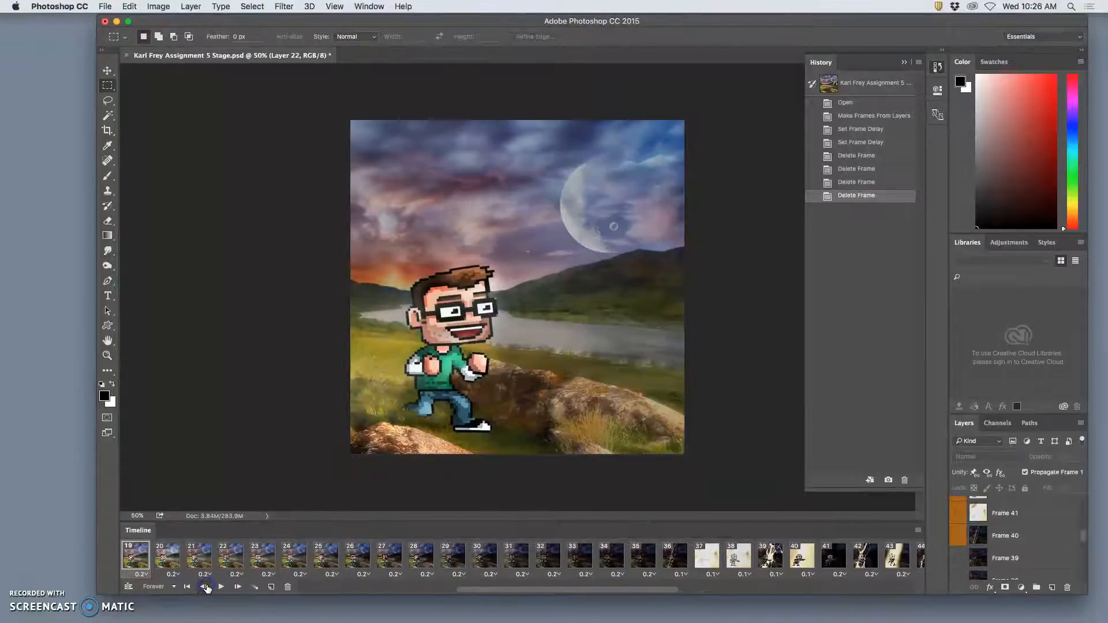
click(207, 587)
Compare frames 18, 19 and 20 back and forth and delete frame 19.
click(236, 586)
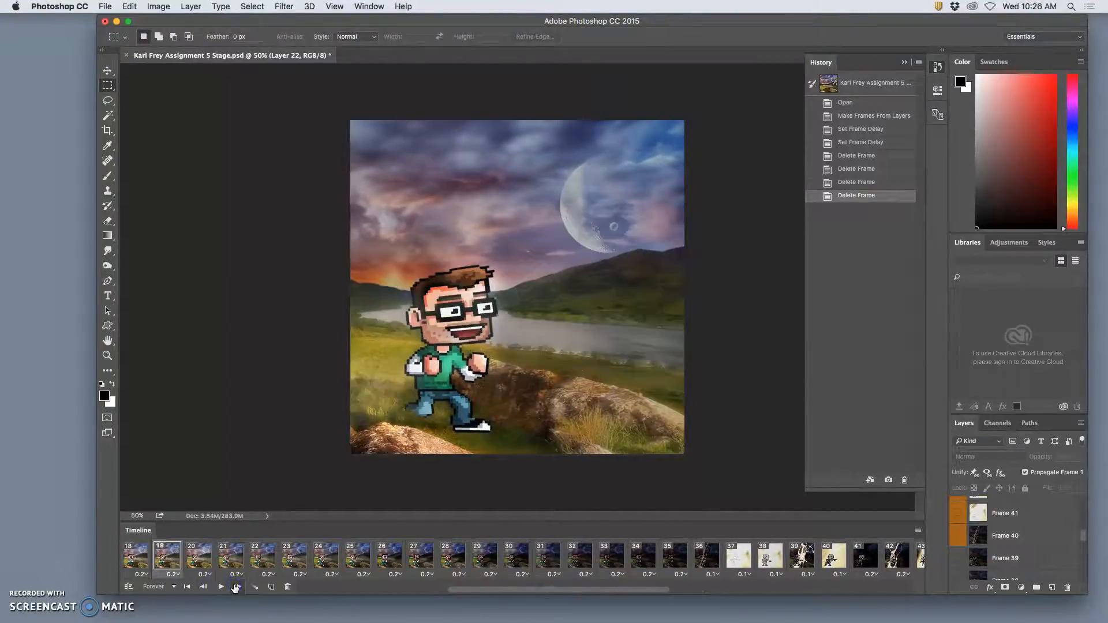
click(235, 587)
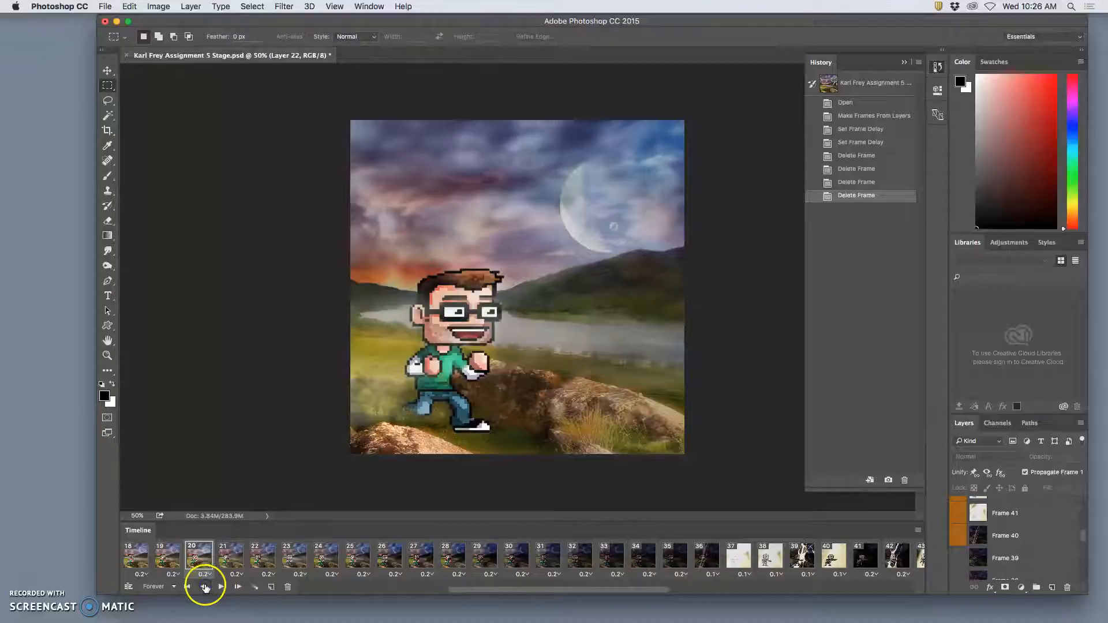
click(205, 587)
click(205, 587)
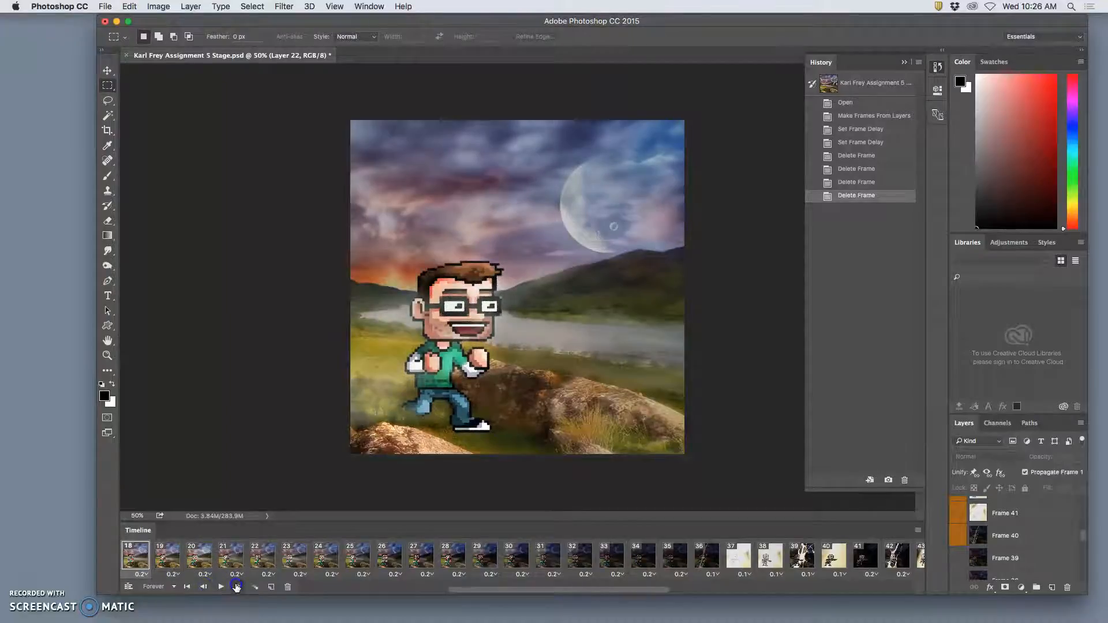
click(236, 586)
click(236, 587)
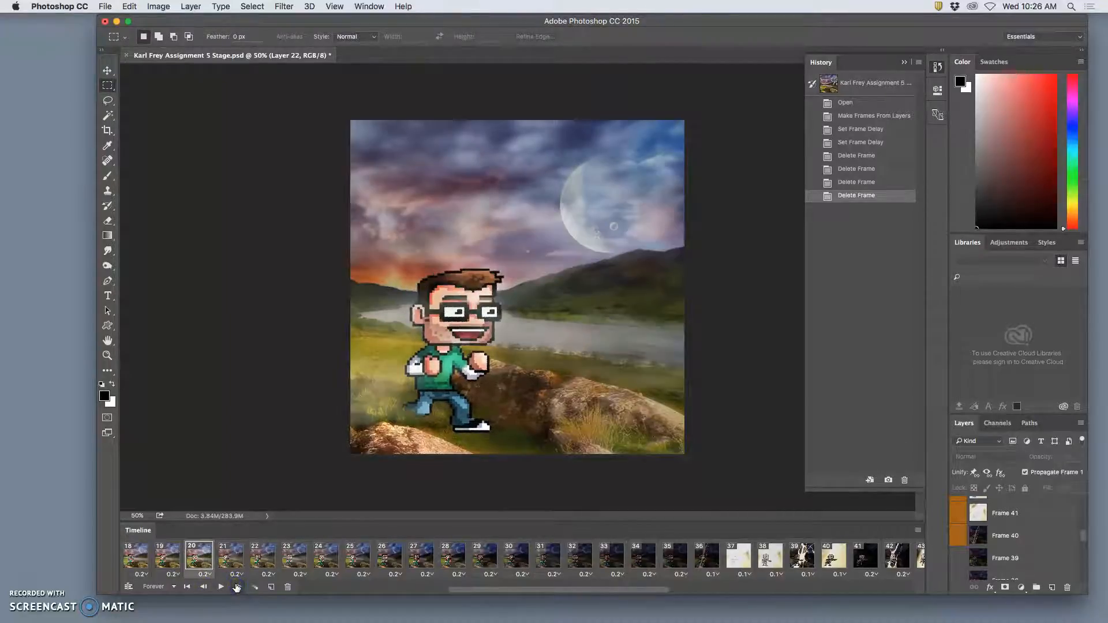
click(146, 564)
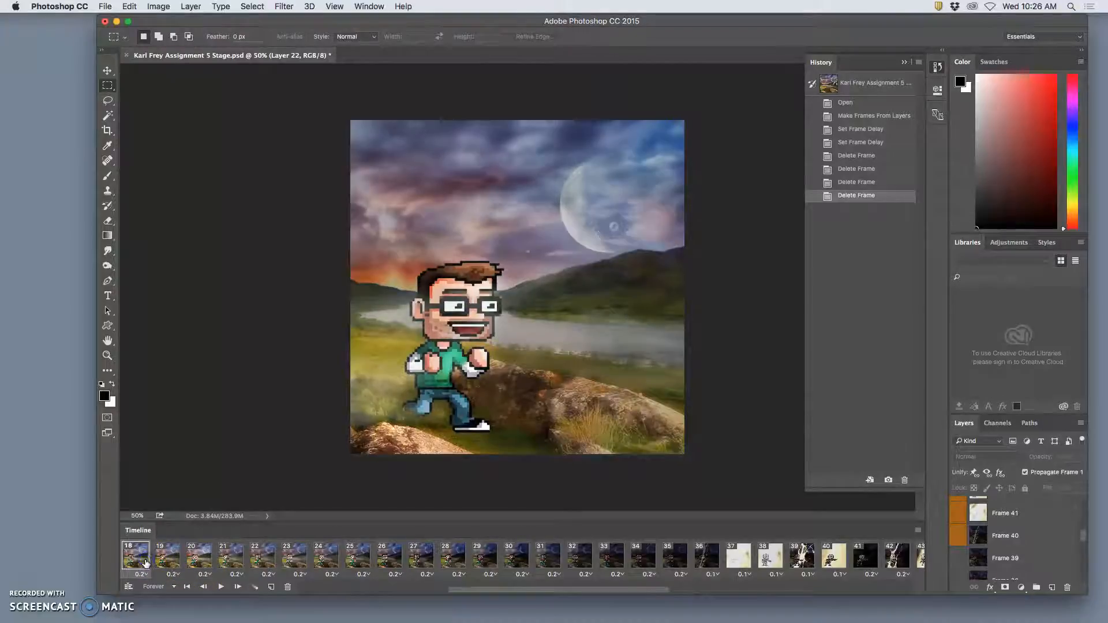
click(192, 560)
click(172, 560)
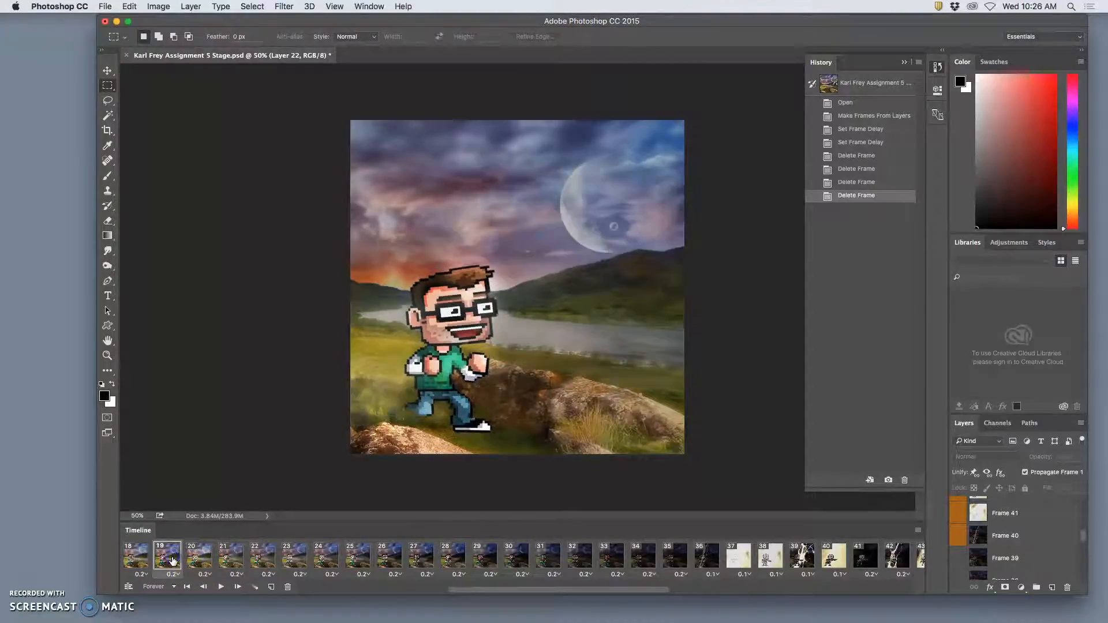
click(287, 587)
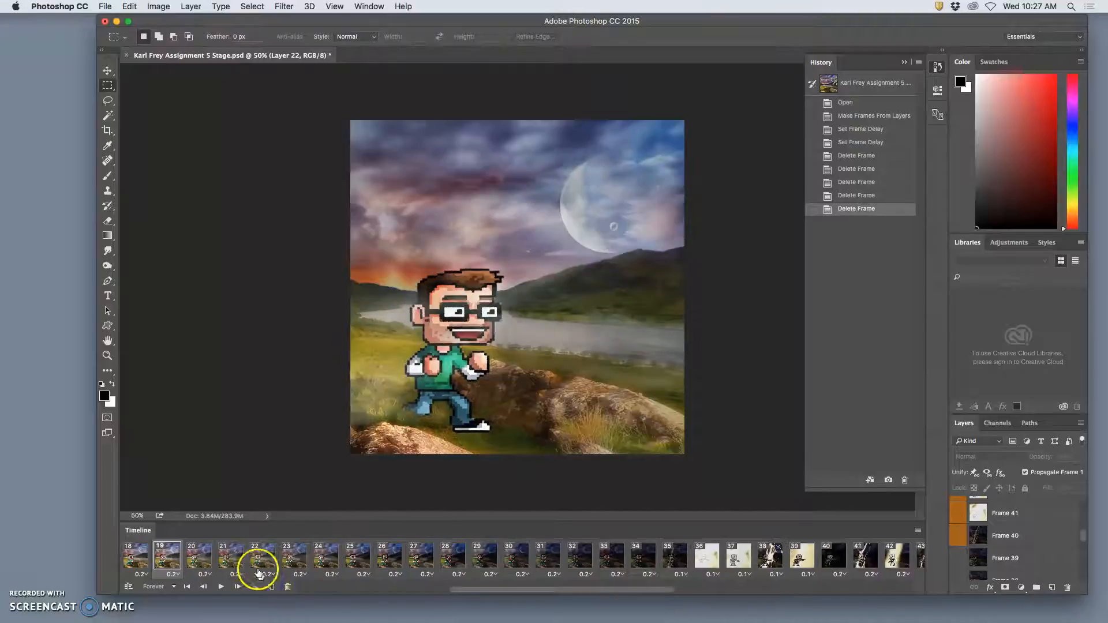
Review the animation by playing it from the first frame, stop it, and save the Assignment 5 Stage file.
click(149, 563)
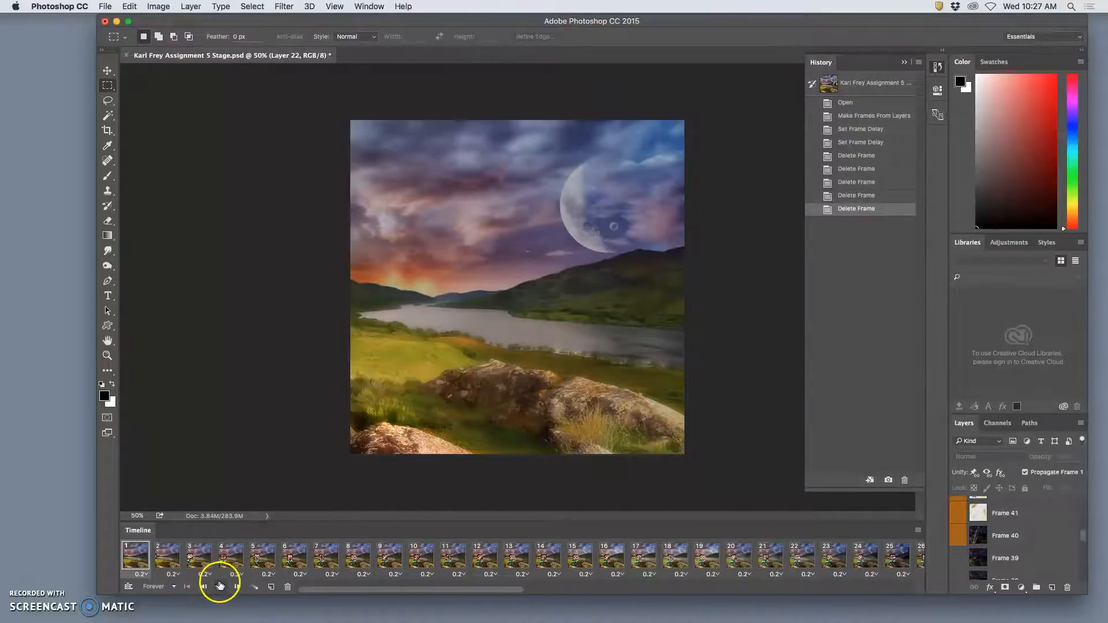
click(221, 587)
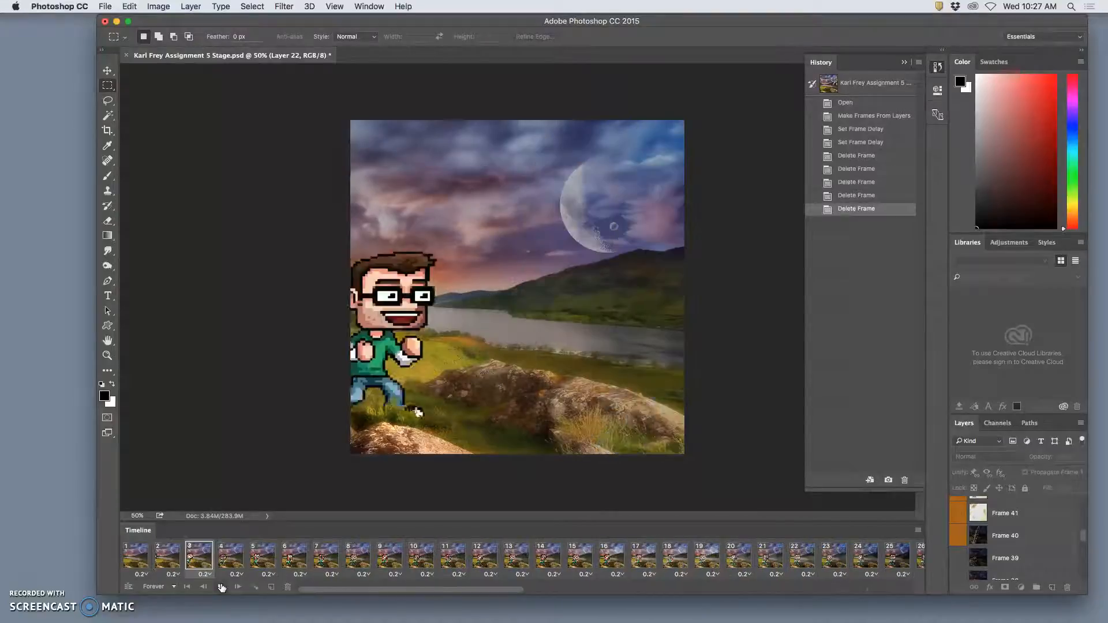
click(351, 477)
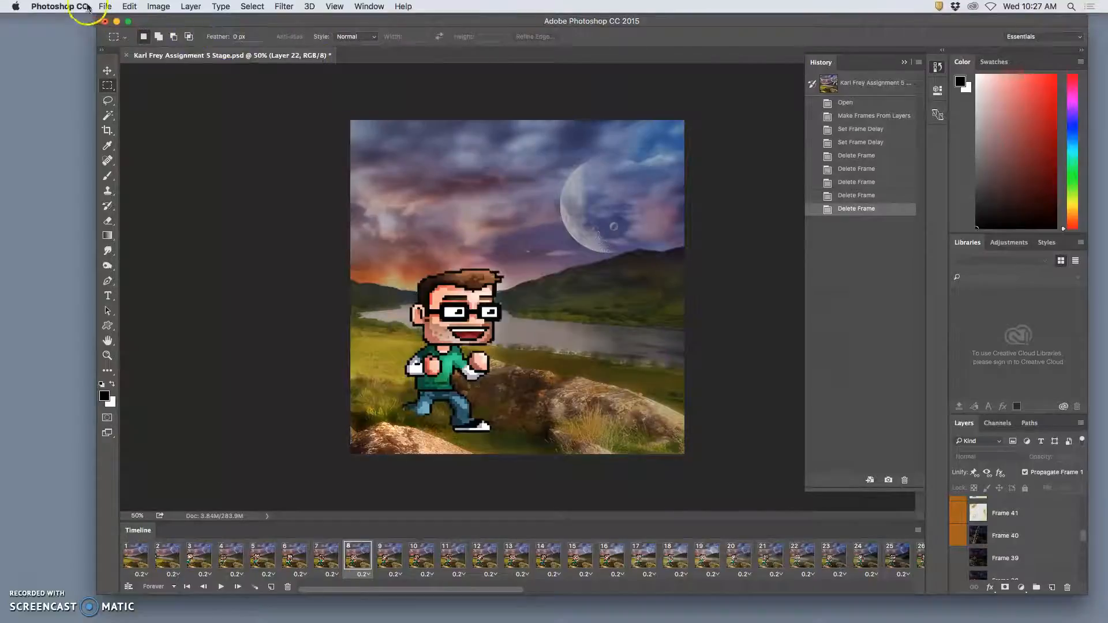
click(105, 6)
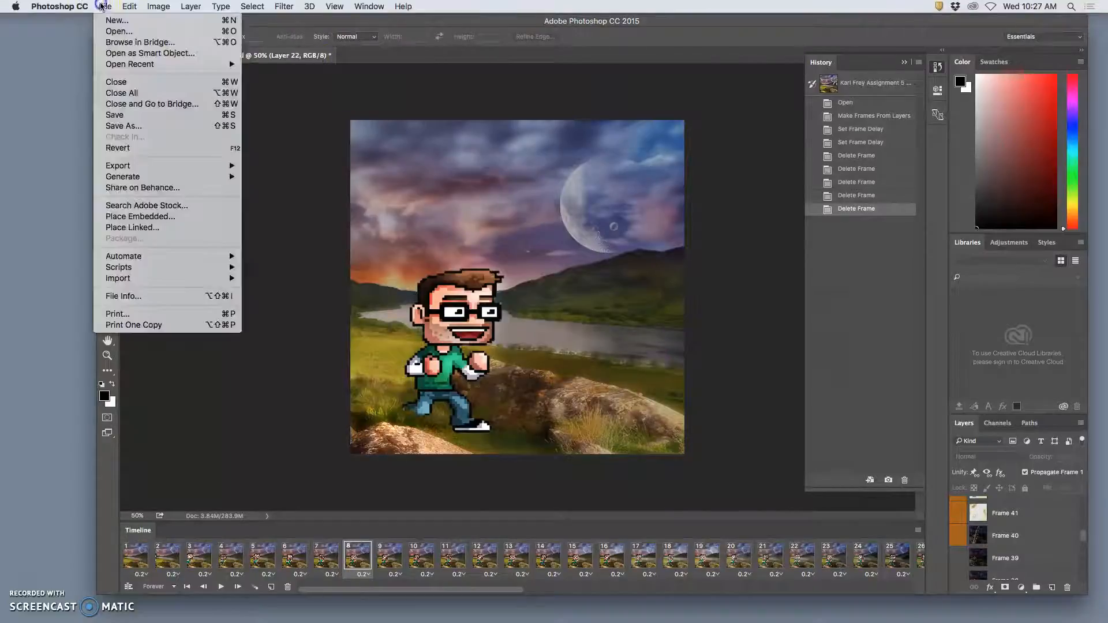
click(154, 120)
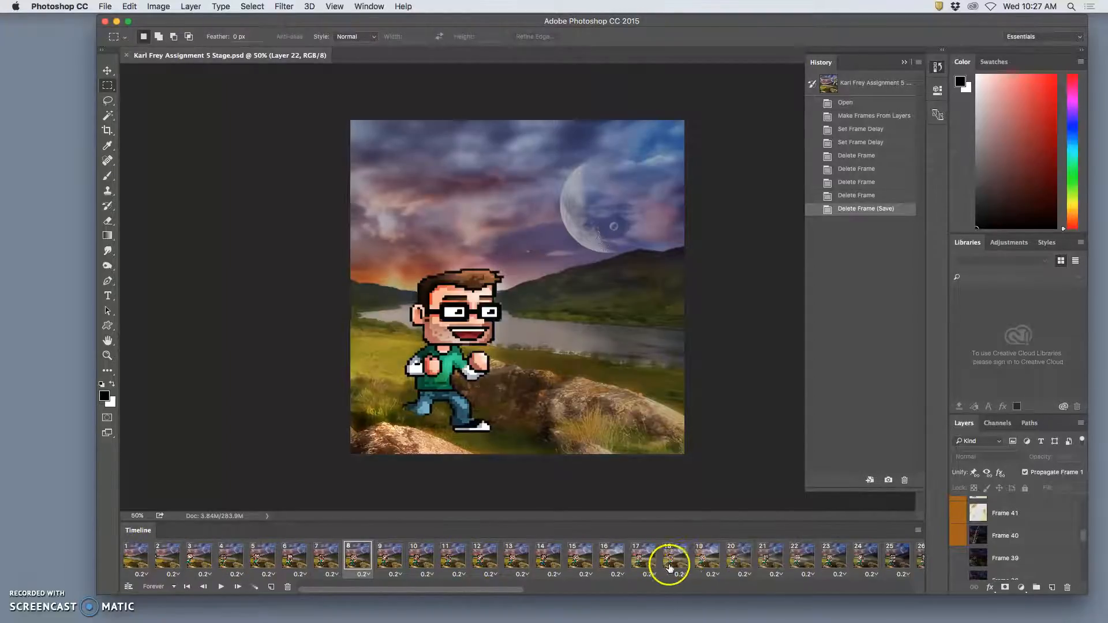
Examine lightning frames 35 to 37 and the matching layers from Frame 39 up to Frame 45.
scroll(670, 569, right, 5)
scroll(761, 560, right, 2)
click(815, 556)
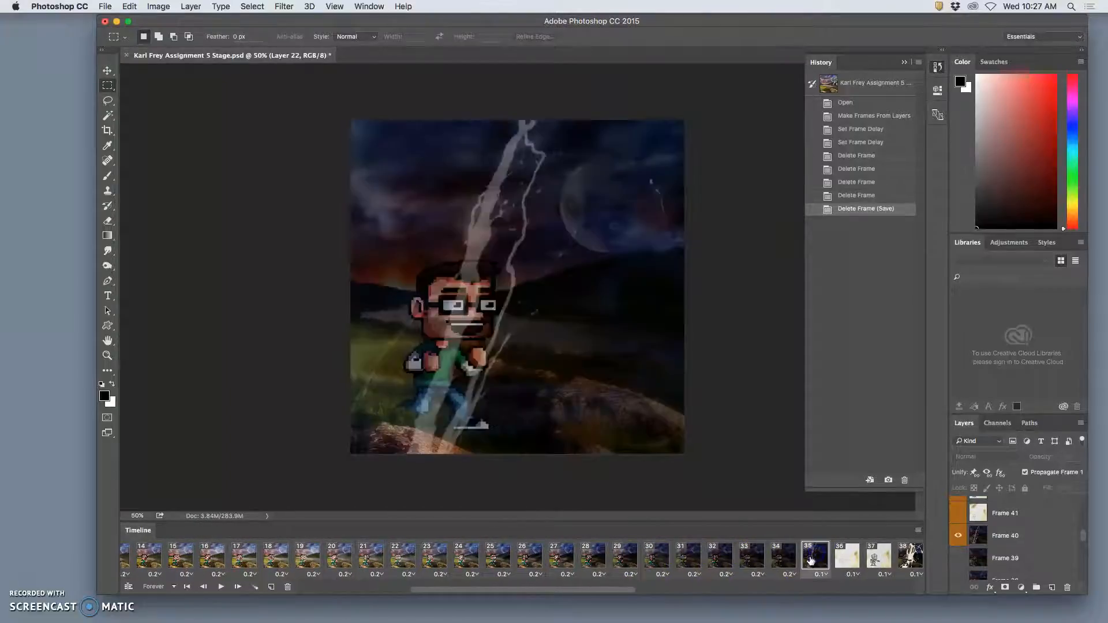
click(855, 565)
click(873, 563)
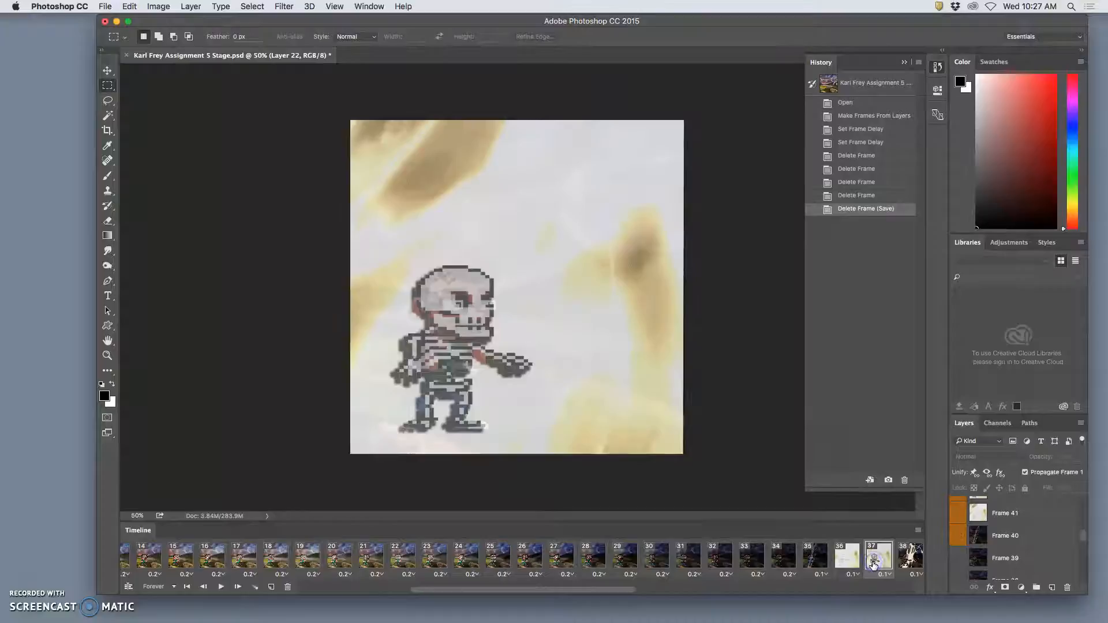
click(823, 560)
scroll(821, 563, right, 3)
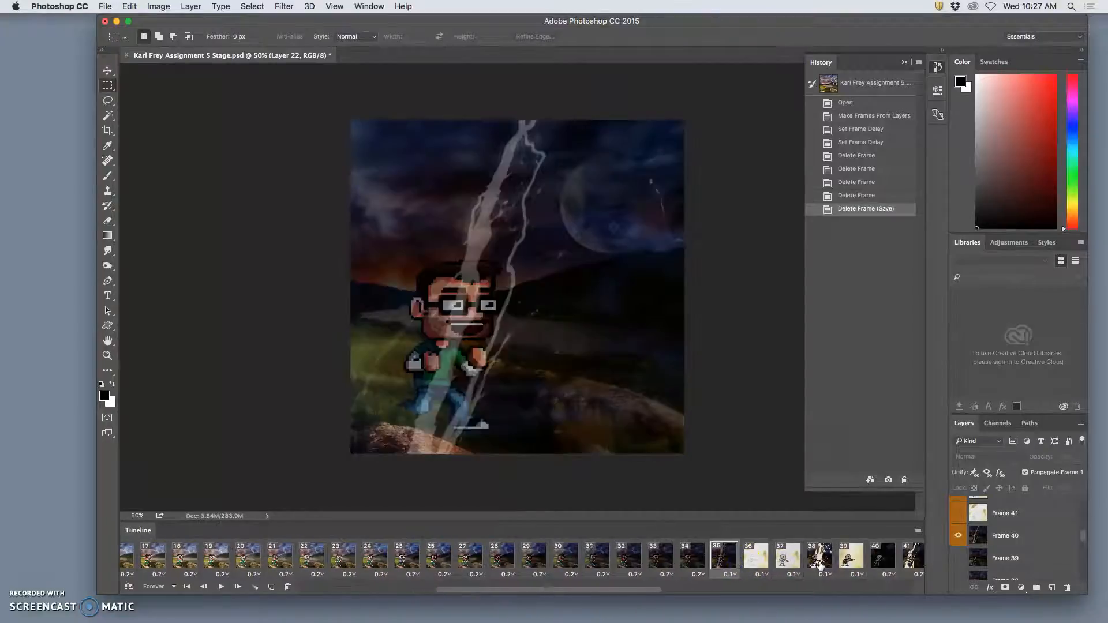
click(754, 562)
click(726, 563)
scroll(992, 563, up, 1)
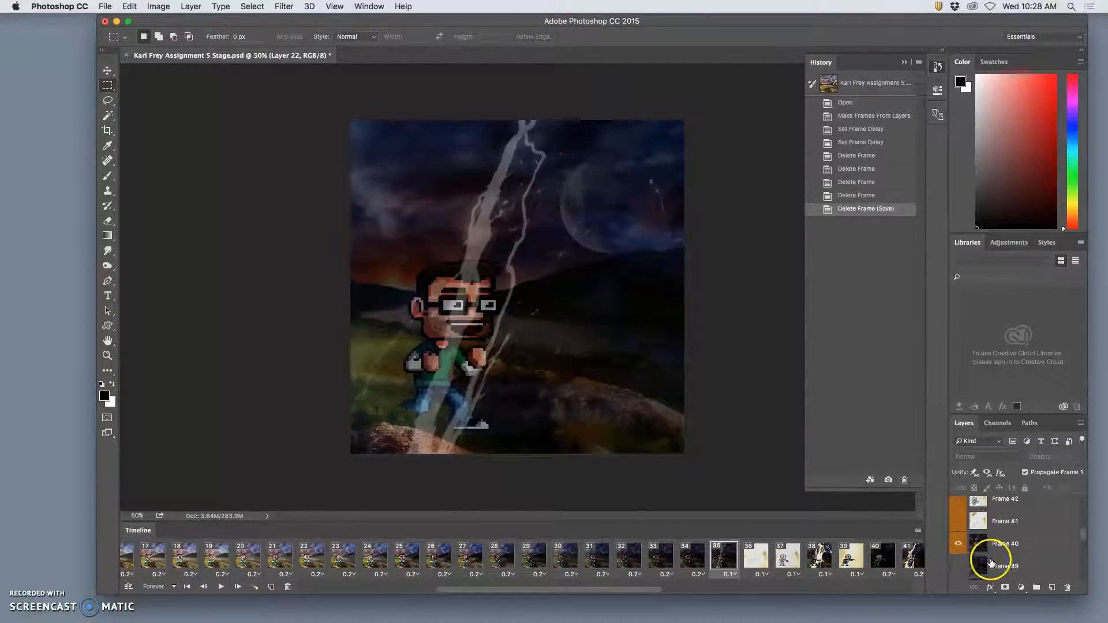
scroll(991, 563, up, 3)
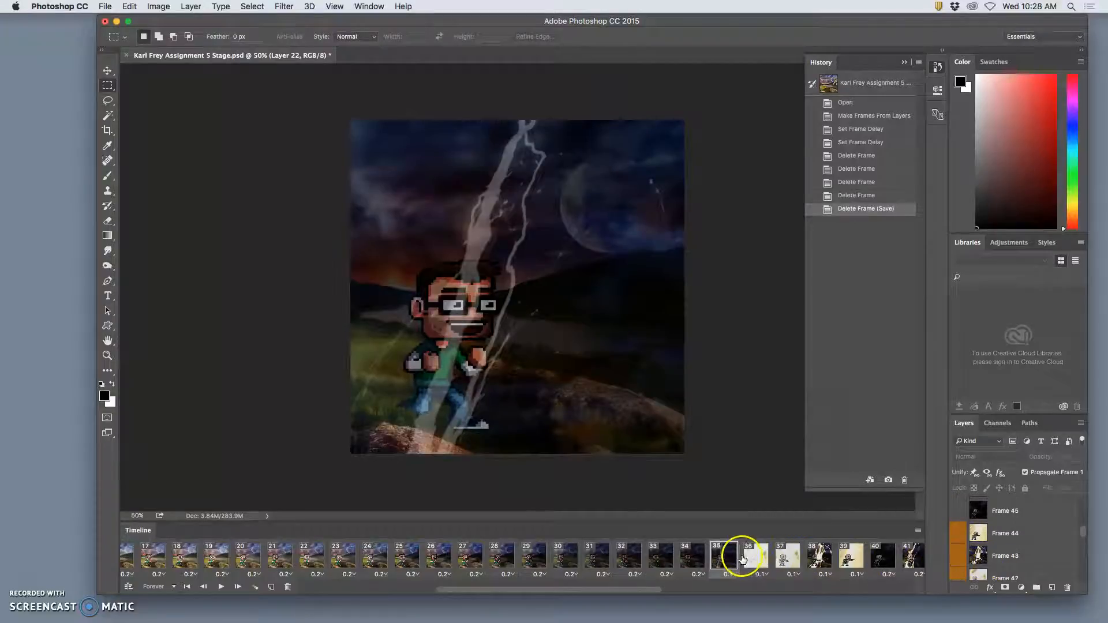
scroll(947, 557, down, 4)
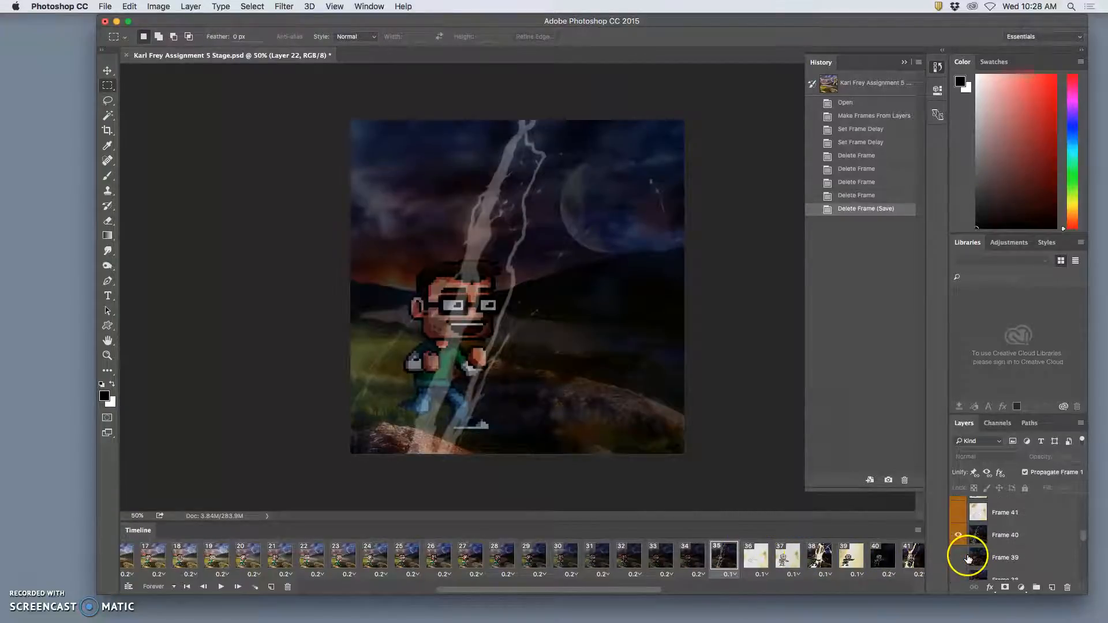
Try showing the Frame 41 layer in animation frame 35, and hide it again.
click(956, 516)
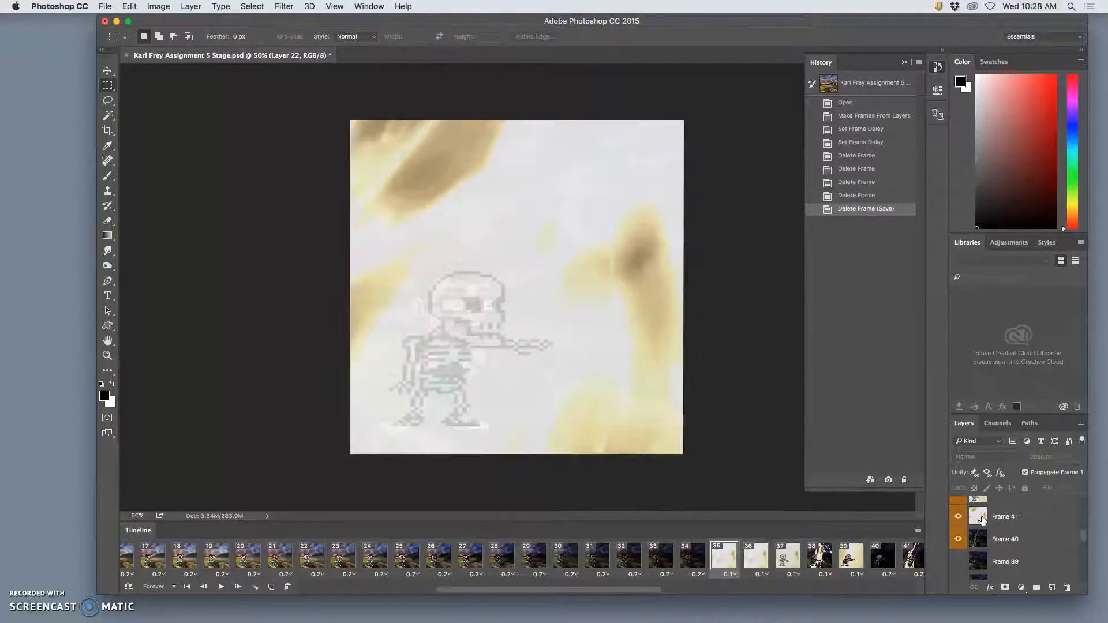
scroll(982, 520, up, 1)
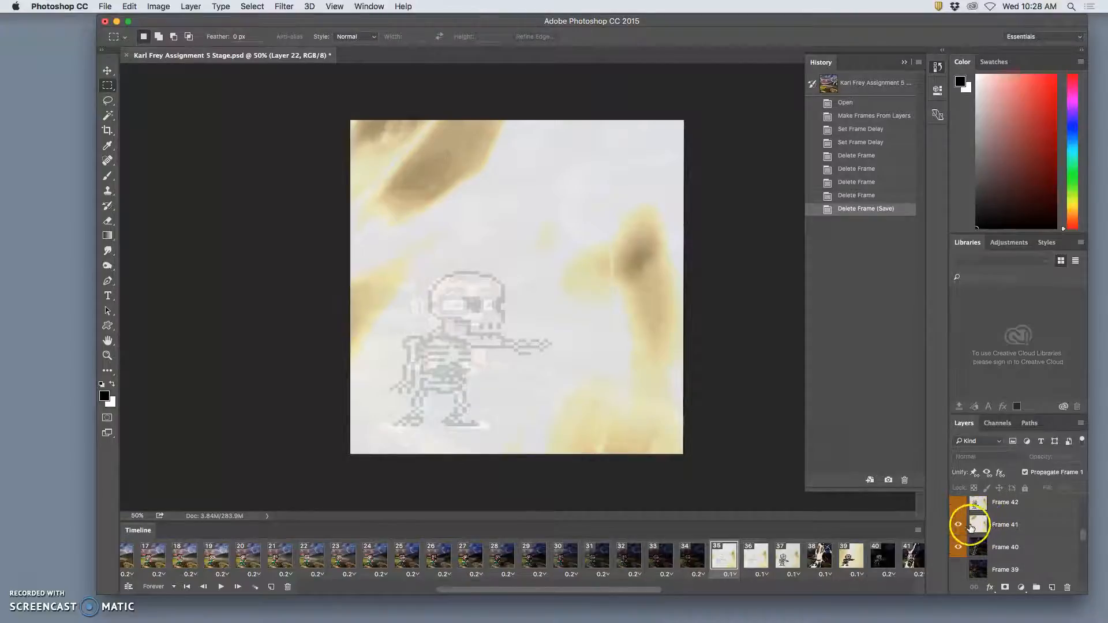
click(959, 525)
scroll(961, 528, up, 2)
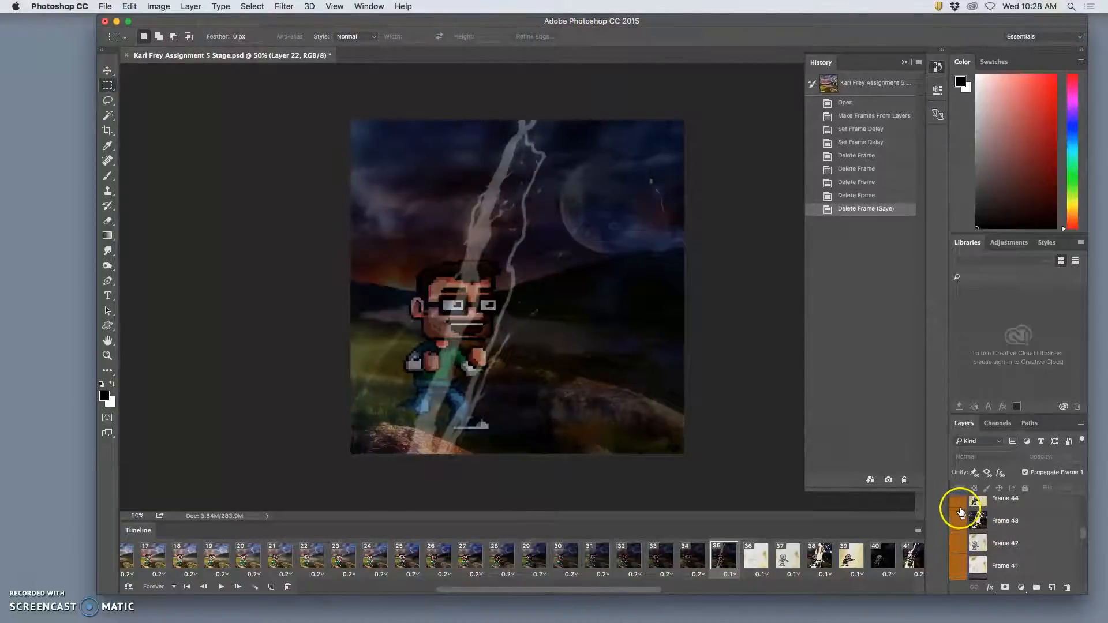
Show the Frame 42 layer in animation frame 35, with Screen blending and 30% opacity.
click(957, 544)
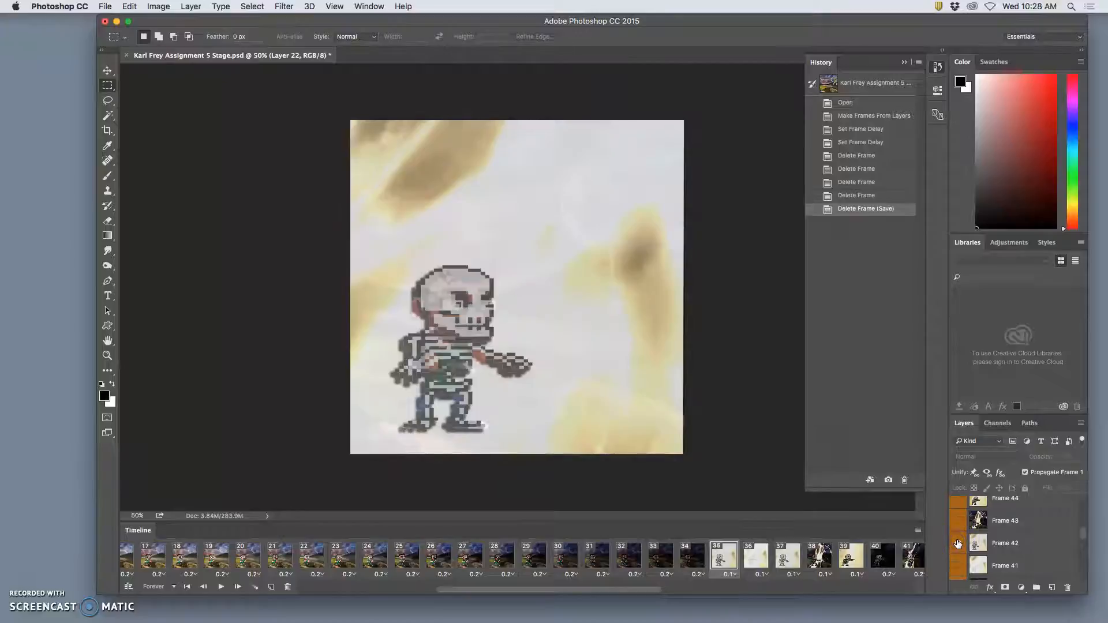
click(1028, 537)
click(1080, 457)
click(992, 459)
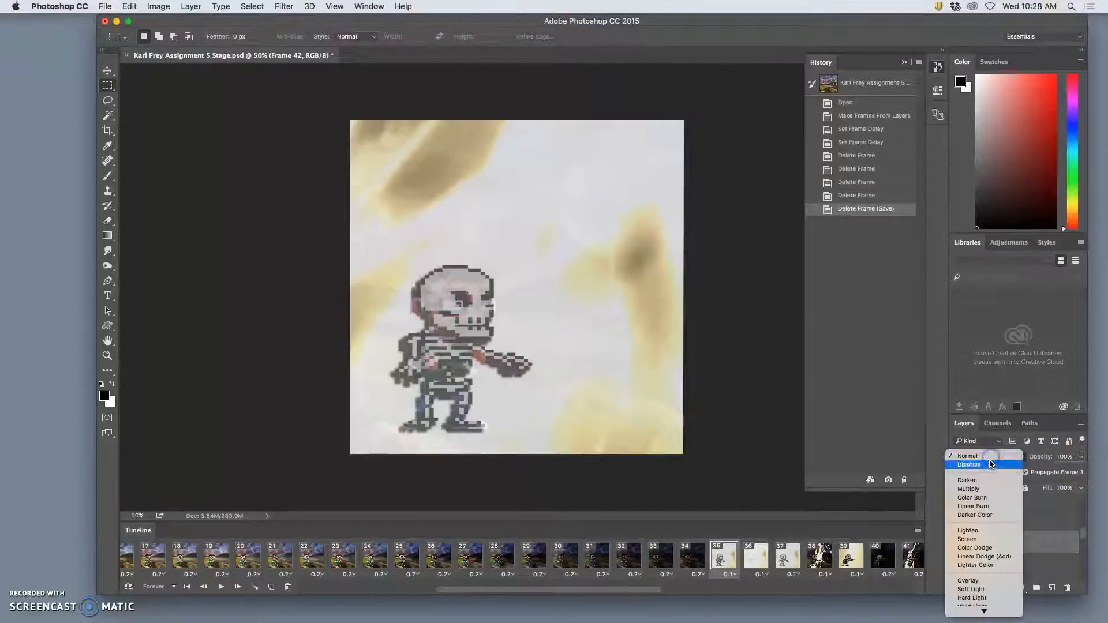
click(984, 540)
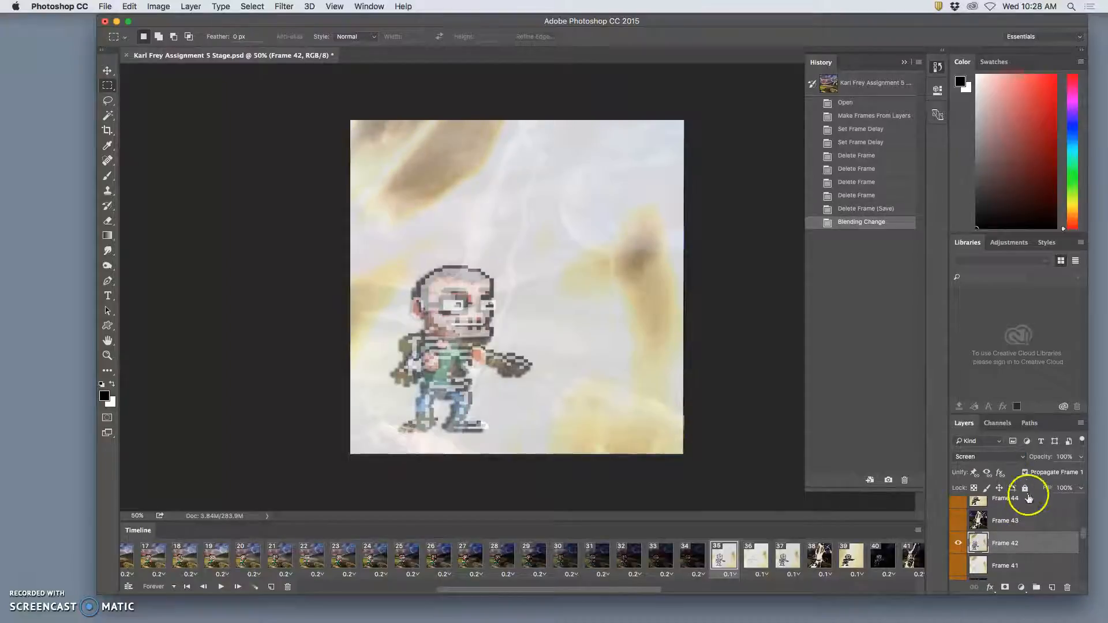
drag(1071, 472, 1048, 474)
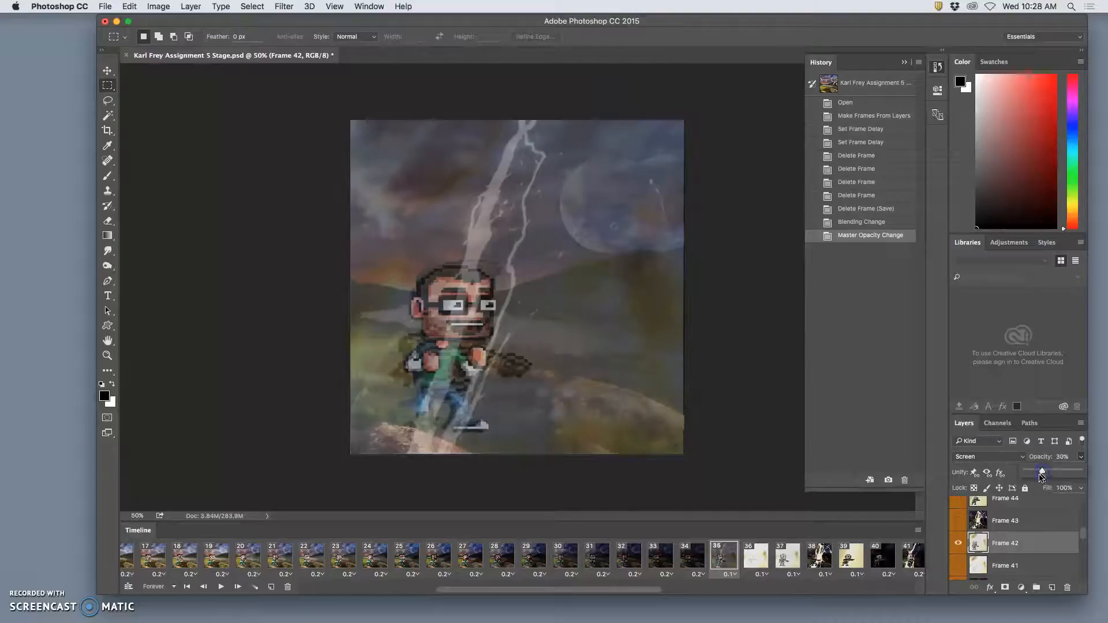
Compare animation frames 33 to 36 back and forth to examine how the blended lightning frame fits in.
click(701, 563)
click(719, 560)
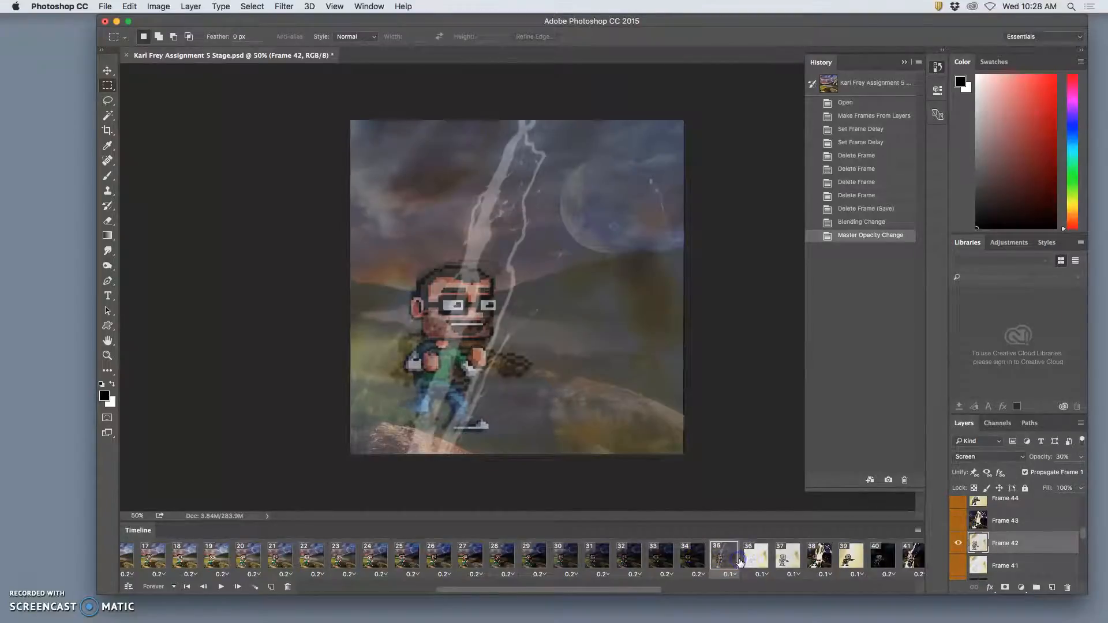
click(756, 560)
click(722, 559)
click(693, 557)
click(659, 559)
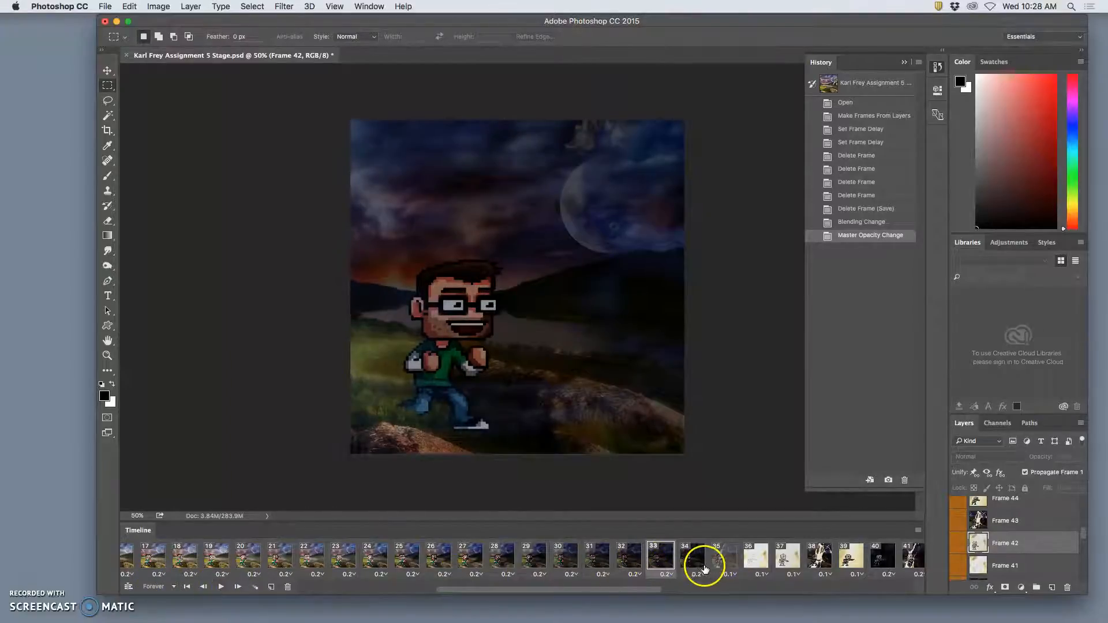
click(729, 560)
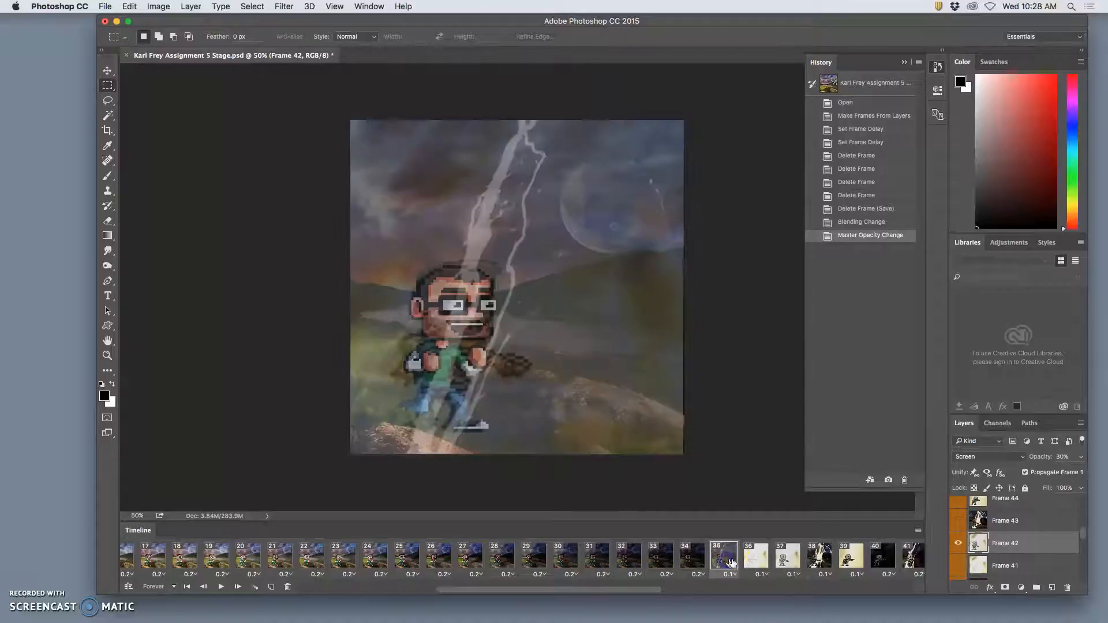
click(749, 565)
click(724, 563)
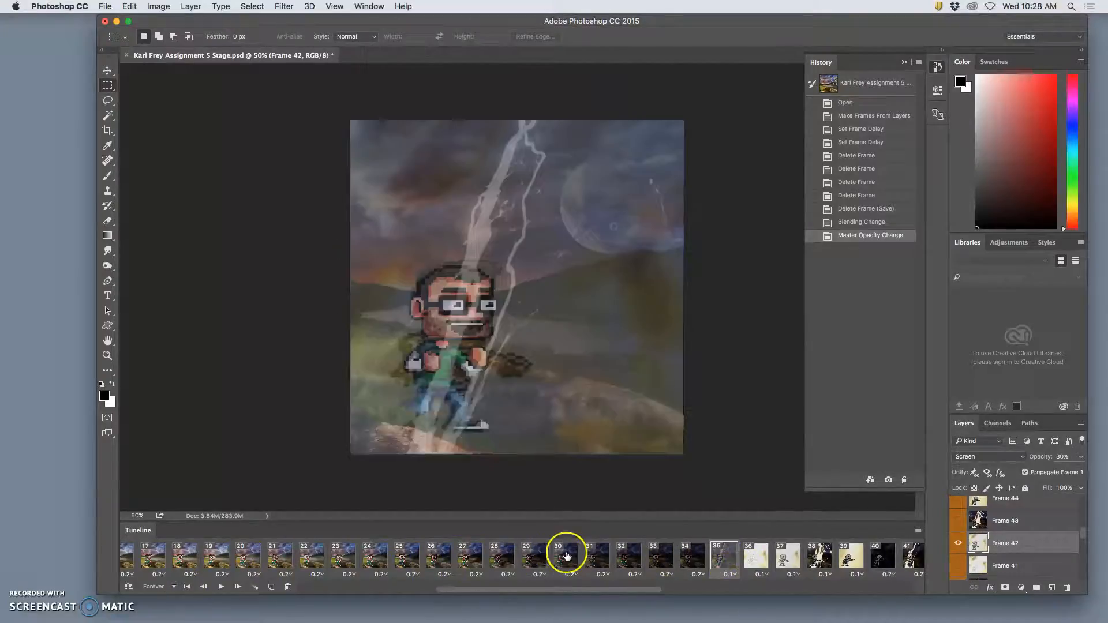
Play the animation from frame 35, stop it, and return to frame 35.
click(221, 587)
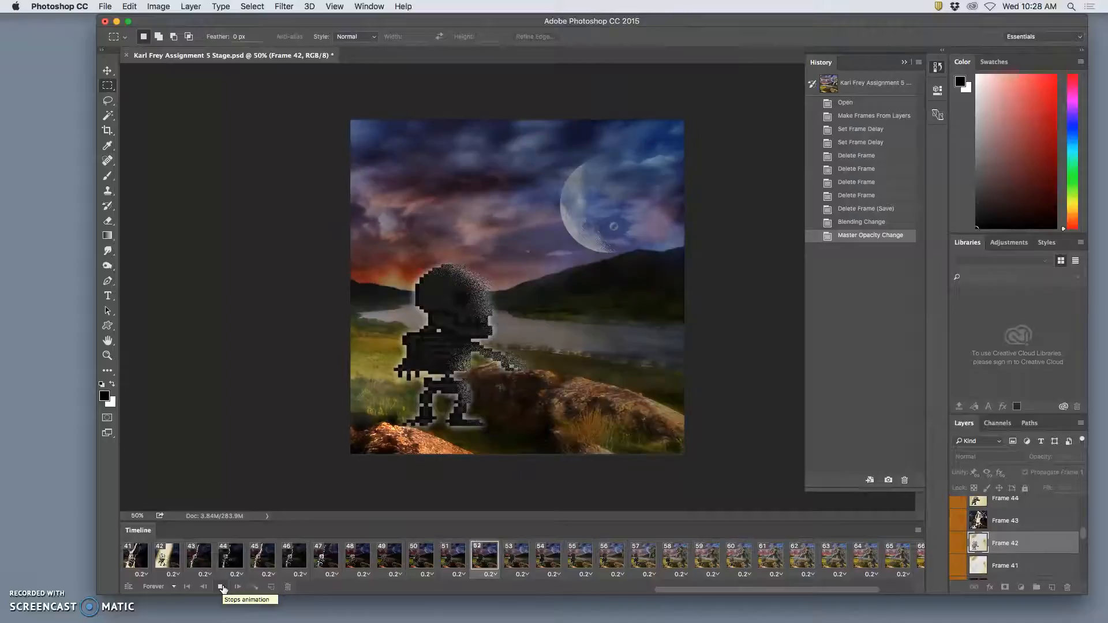
click(221, 587)
scroll(374, 553, left, 5)
scroll(374, 555, left, 2)
click(336, 560)
click(304, 562)
Toggle the Frame 42 layer off and back on in frame 35 to compare the lightning effect.
scroll(1005, 527, up, 3)
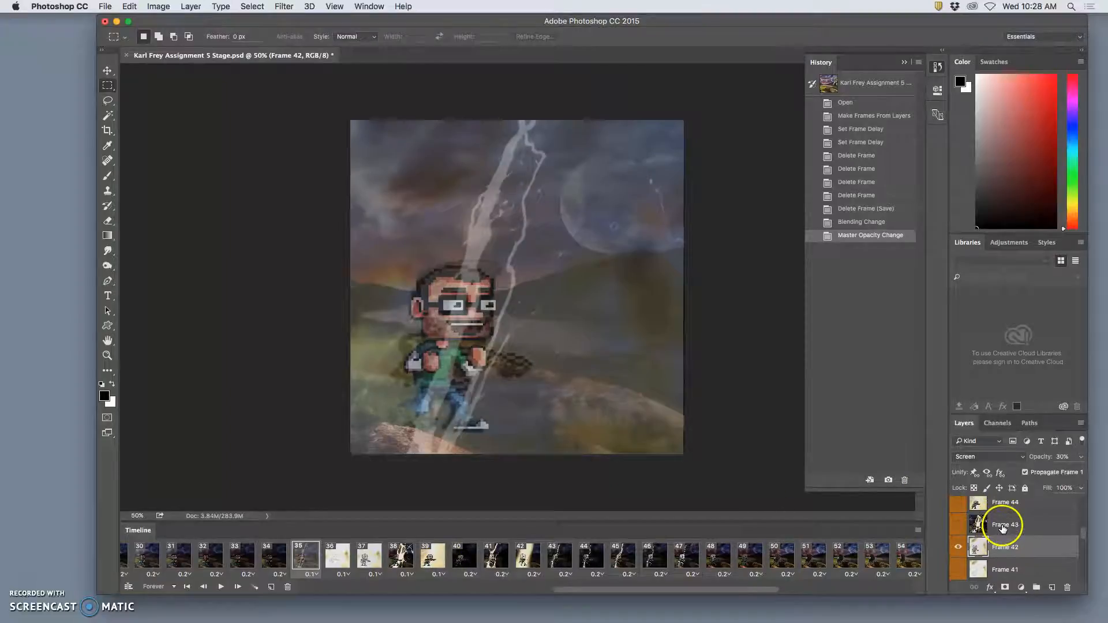
scroll(1003, 529, down, 2)
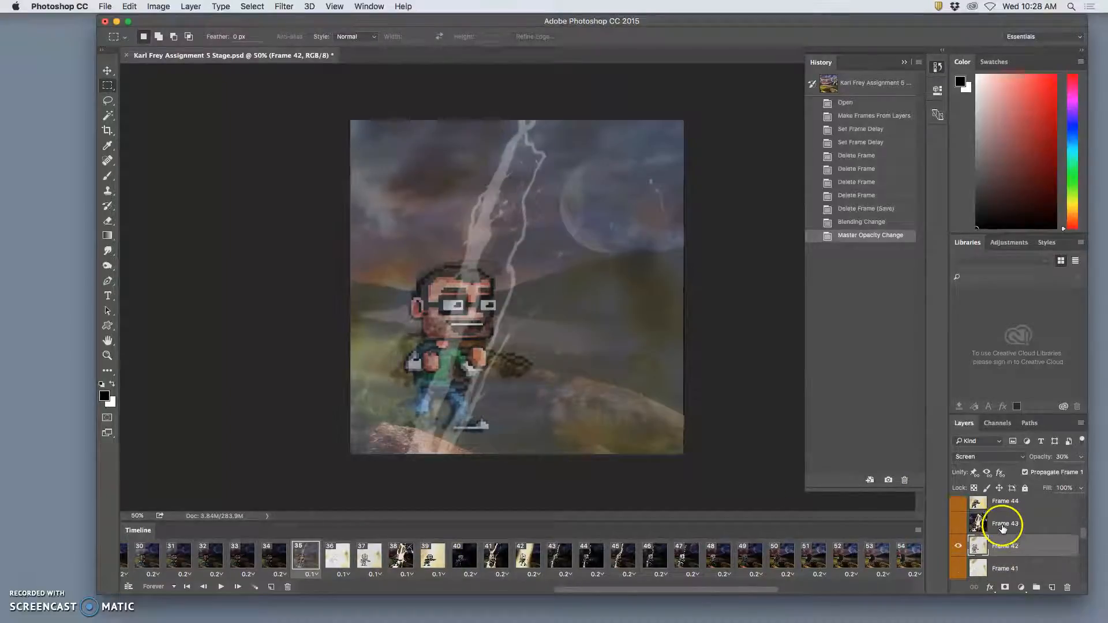
click(960, 546)
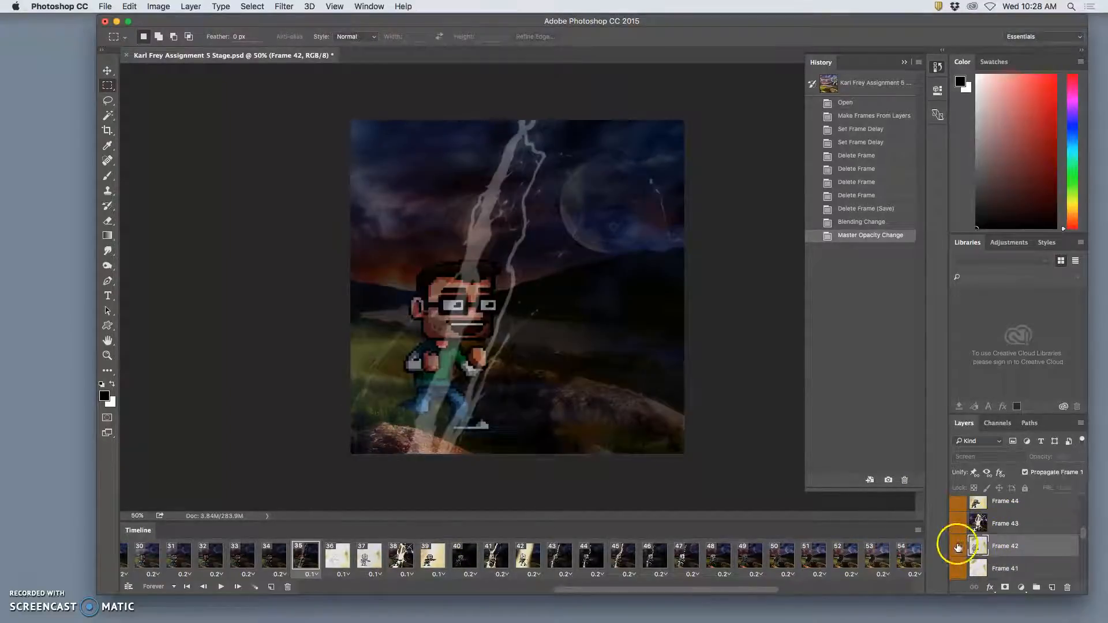
click(957, 546)
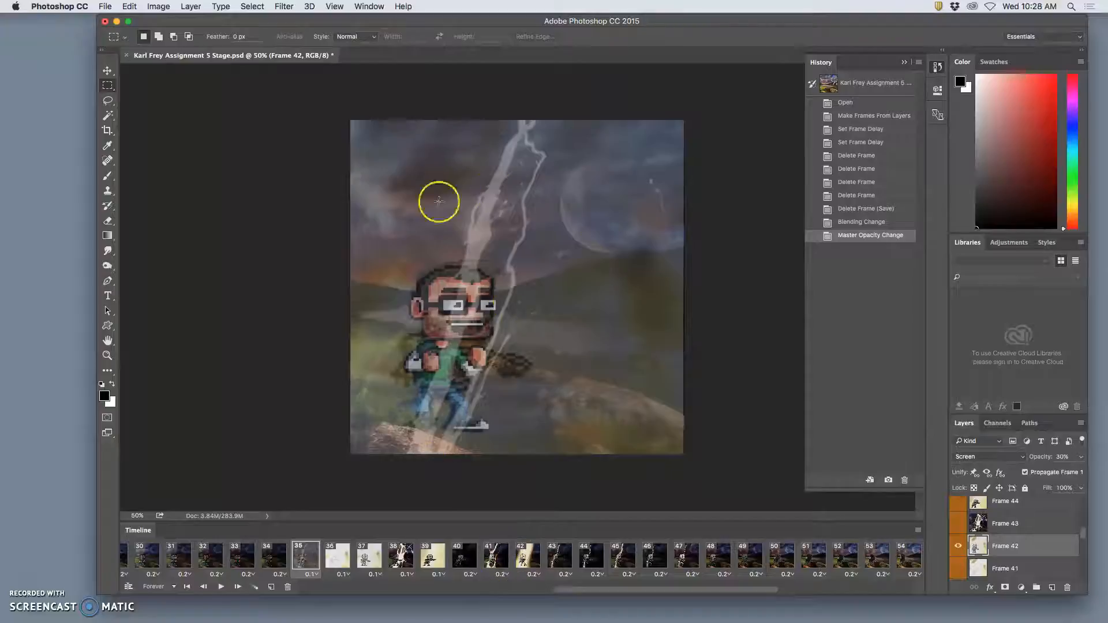
Check frames 33 and 34, play the animation from frame 34, and stop it.
click(238, 557)
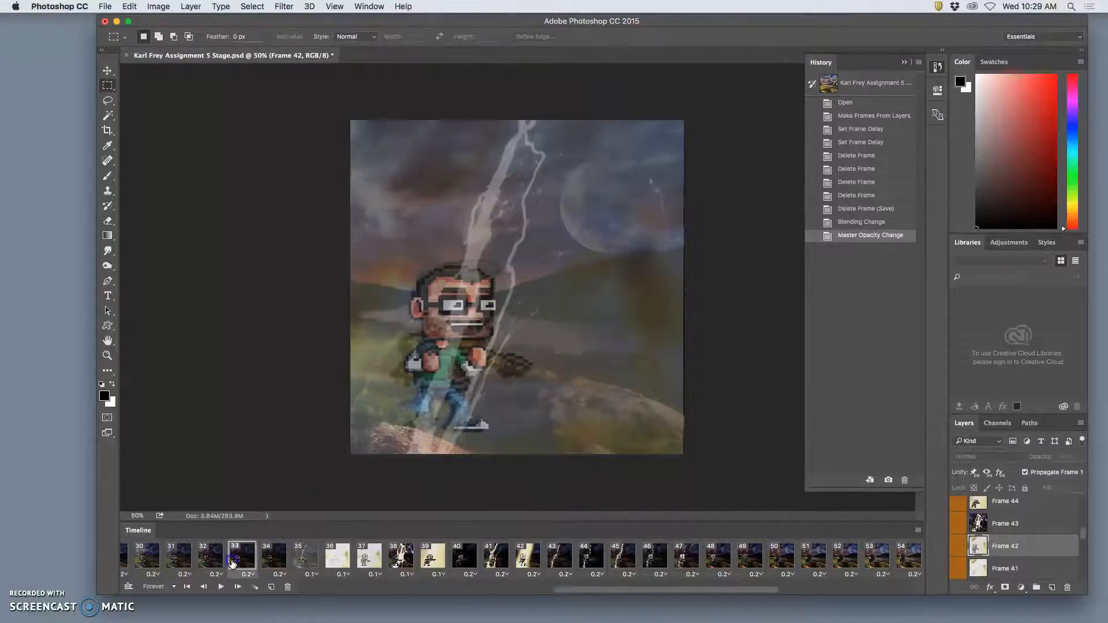
click(270, 560)
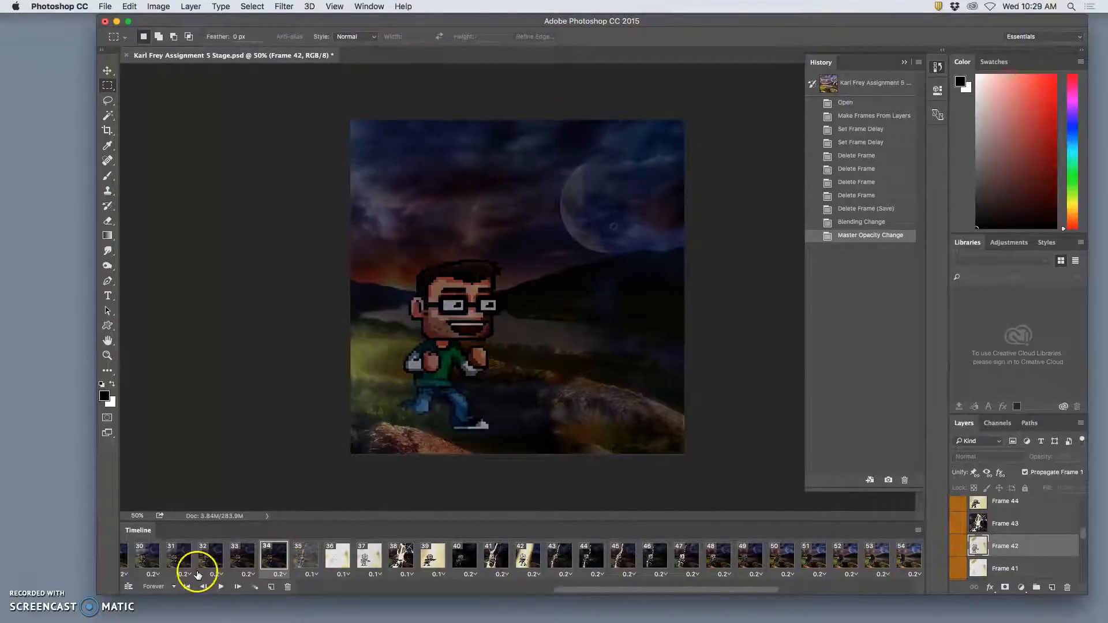
click(220, 587)
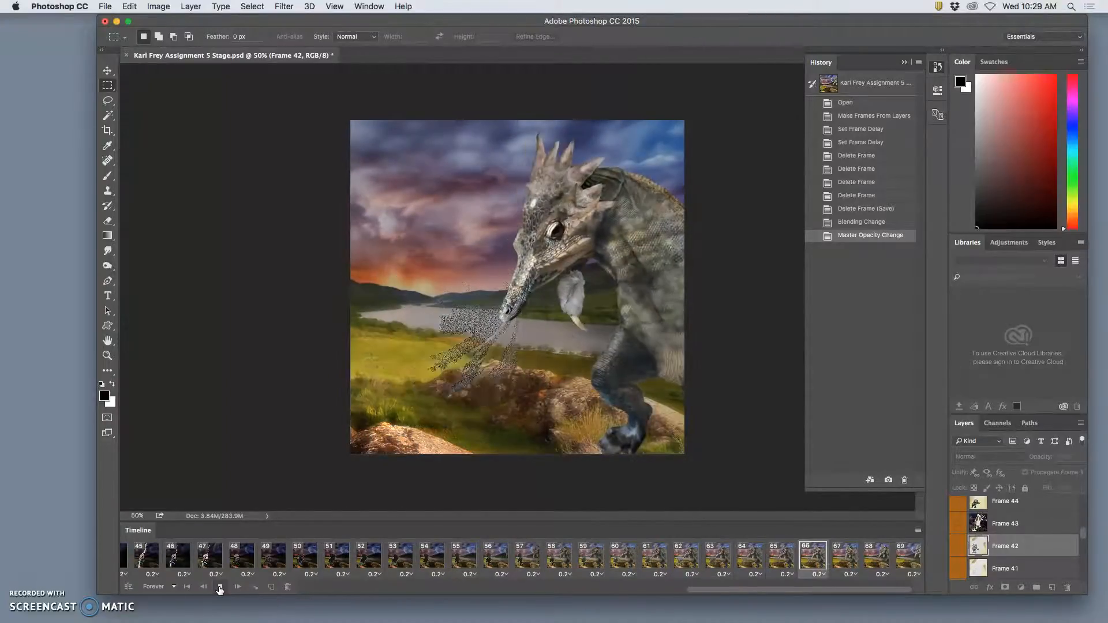
click(219, 587)
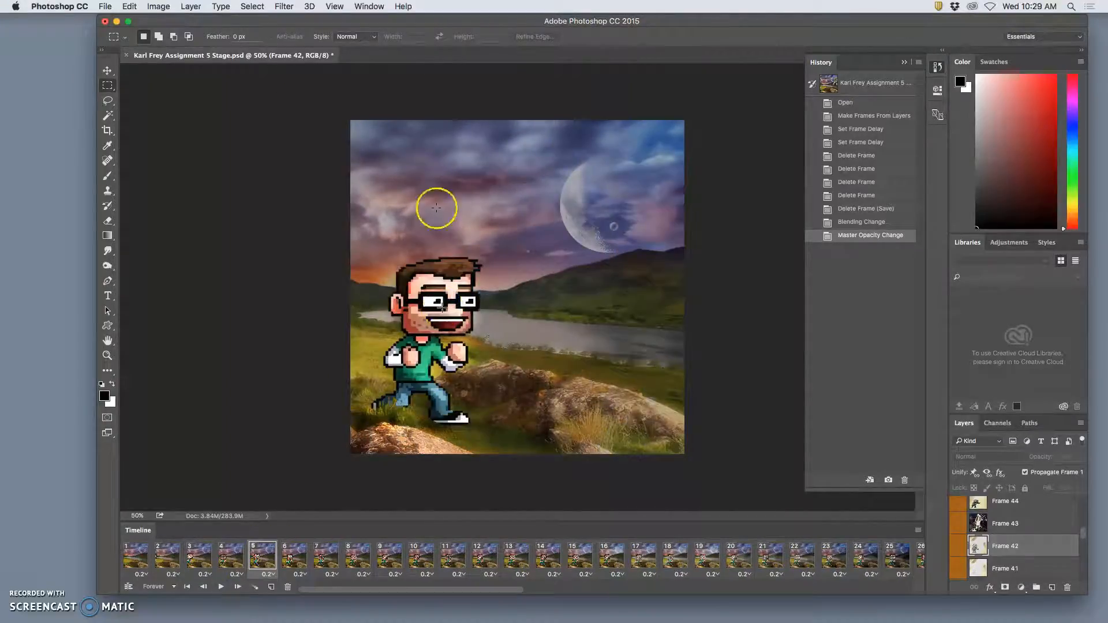
Step back and forth through frames 68 to 65 to examine the dragon's movement near the animation's end.
scroll(388, 553, right, 10)
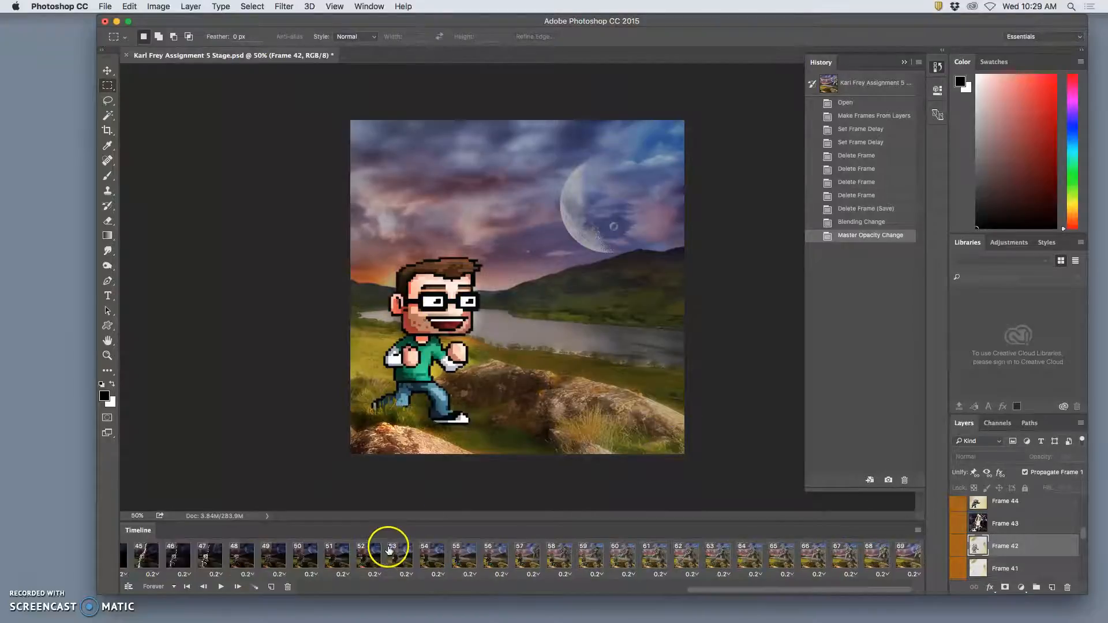
click(922, 569)
click(866, 565)
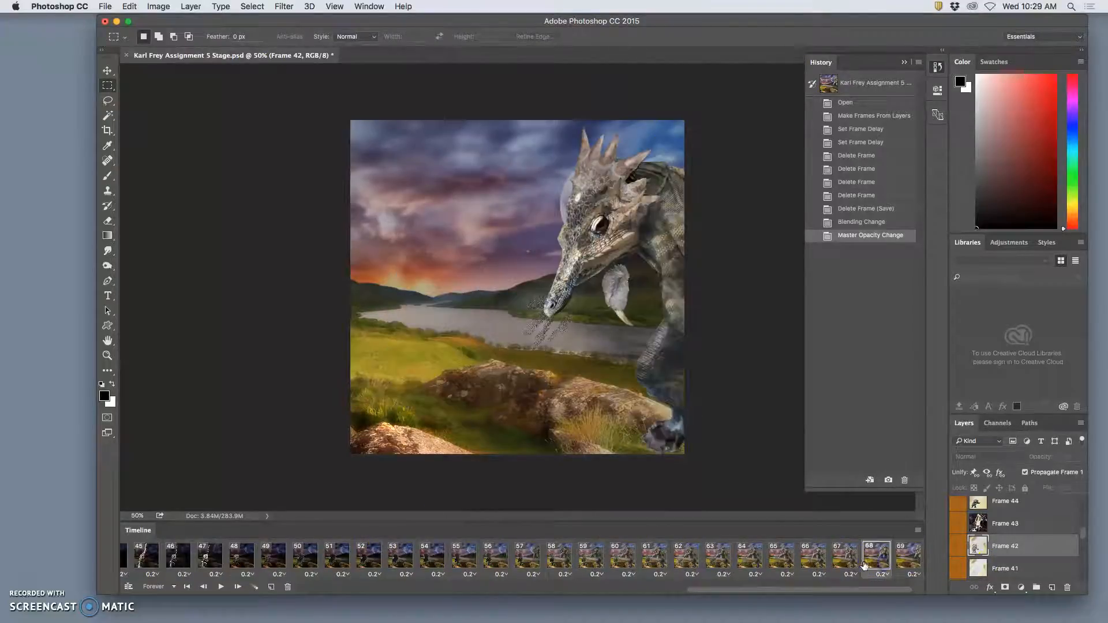
click(847, 561)
click(816, 565)
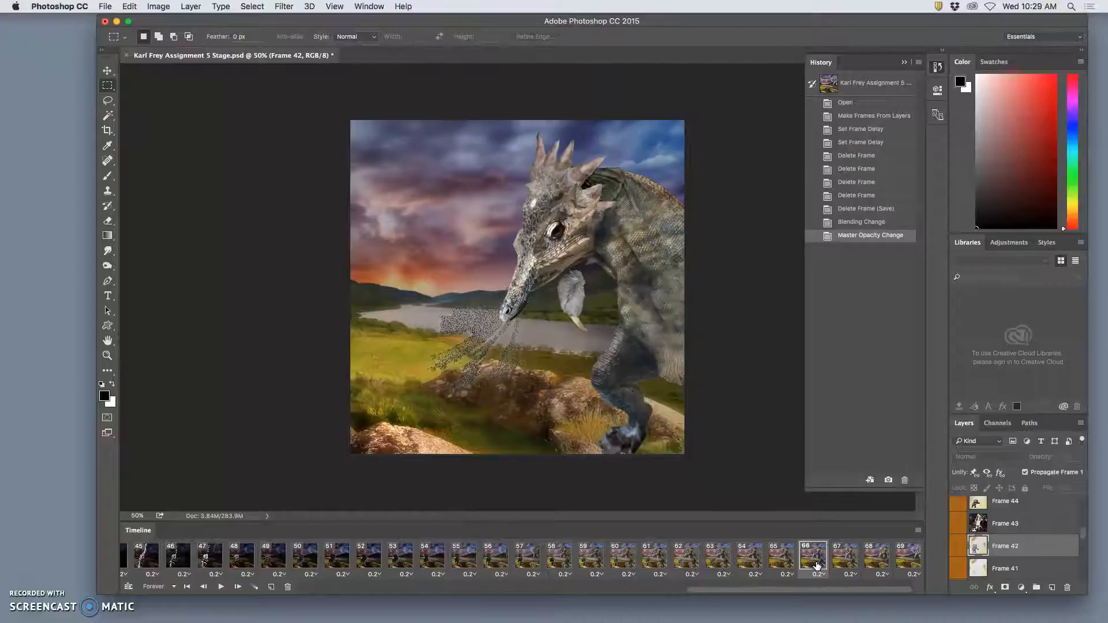
click(843, 559)
click(881, 561)
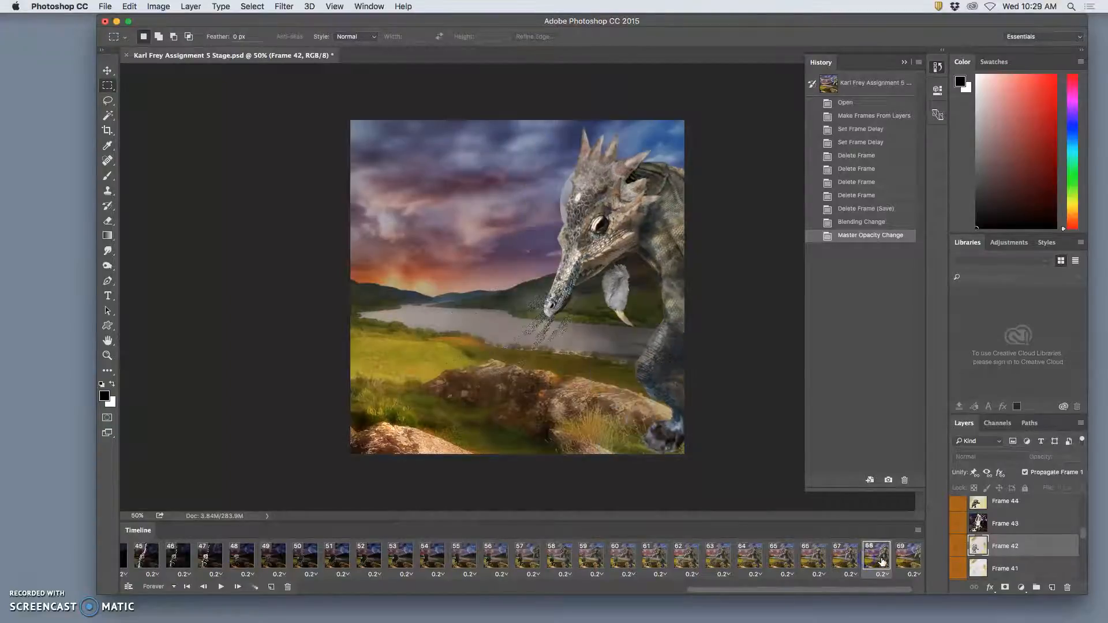
click(837, 564)
click(782, 558)
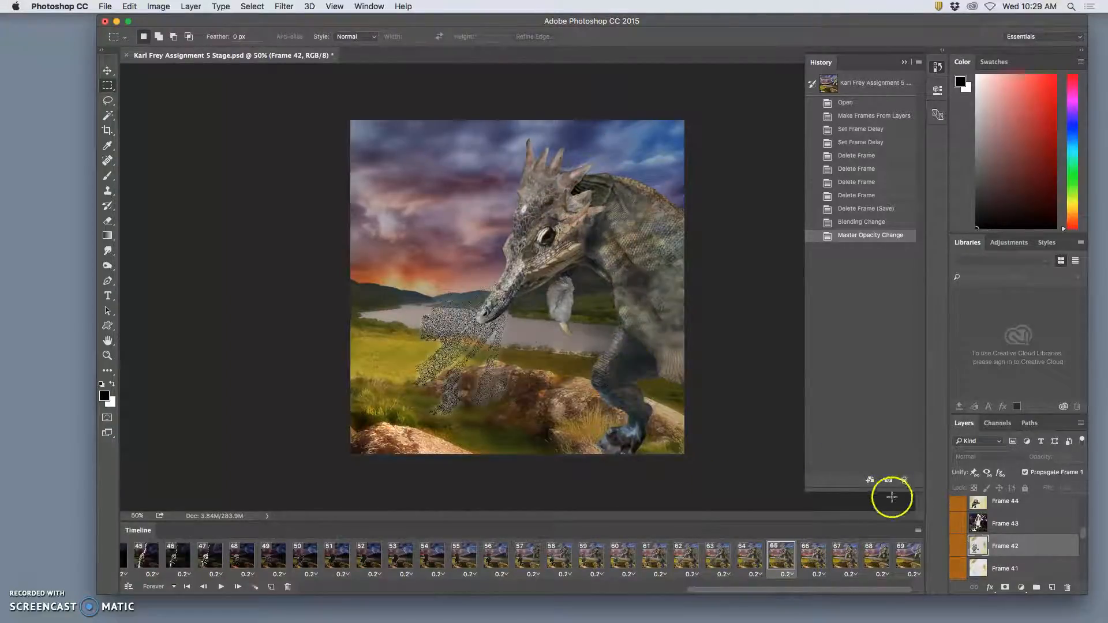
Compare frames 64 to 67 repeatedly to examine the dragon's head and leg positions, ending on frame 65.
click(819, 562)
click(771, 555)
click(812, 555)
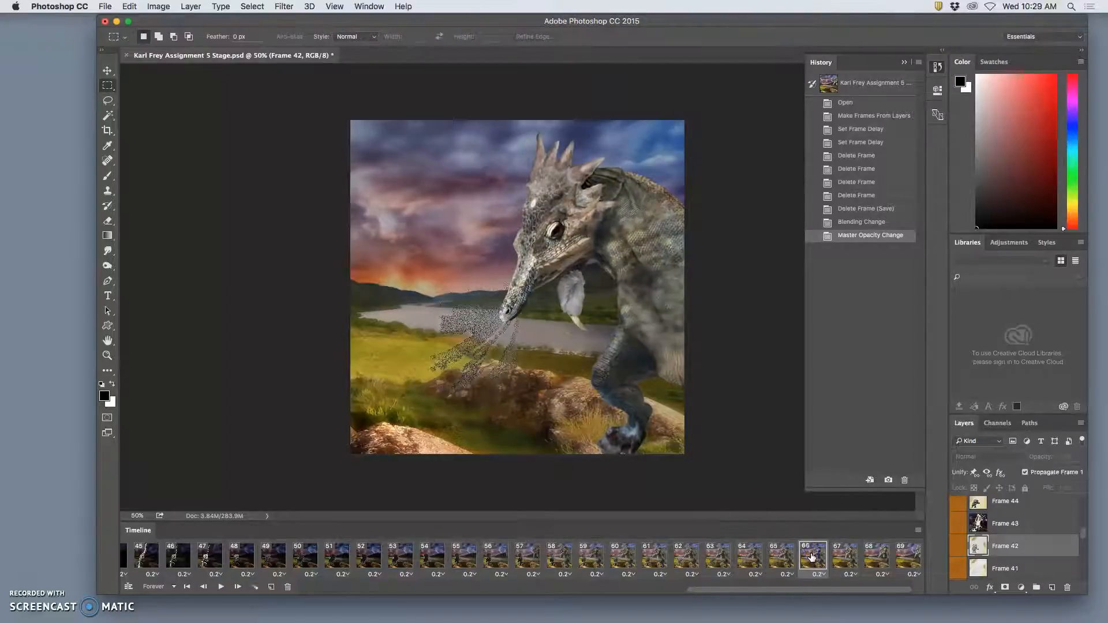
click(848, 557)
click(816, 559)
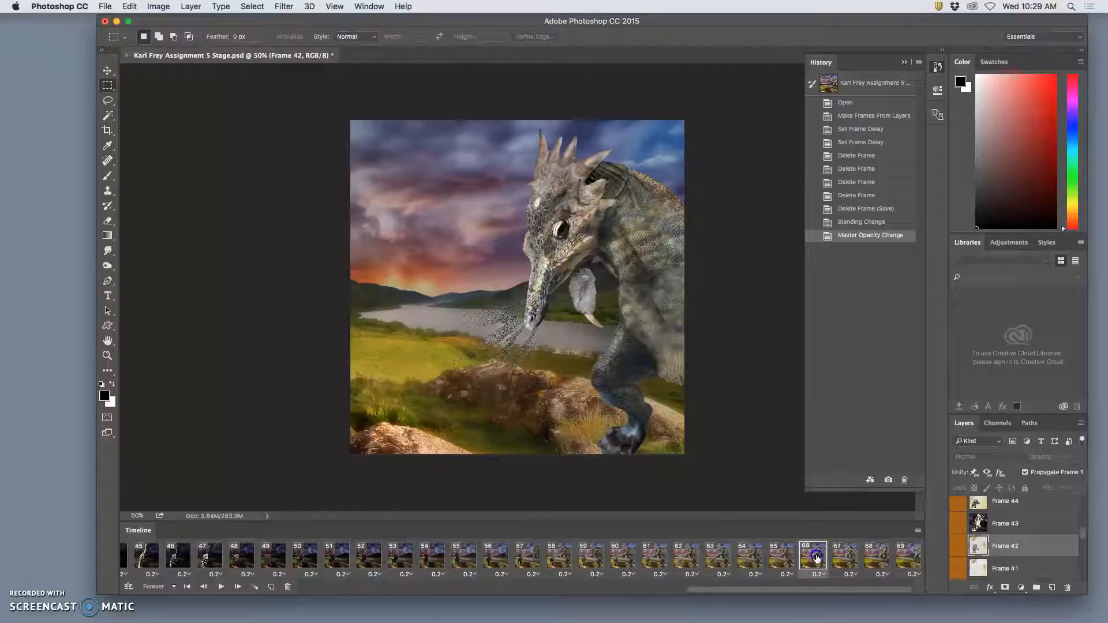
click(781, 562)
click(748, 557)
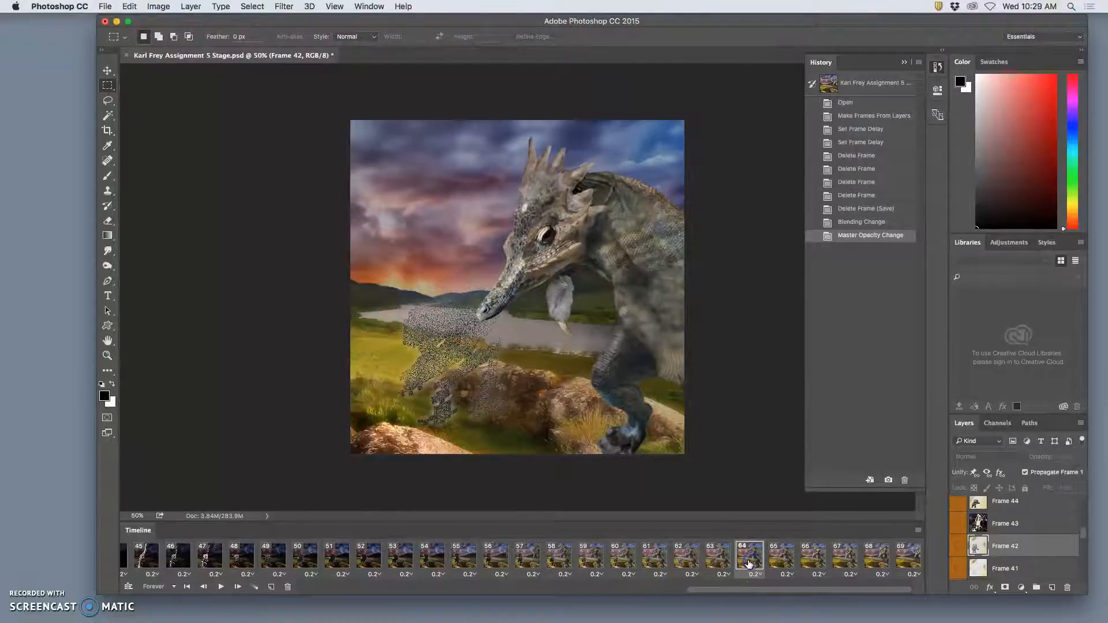
click(785, 563)
click(809, 559)
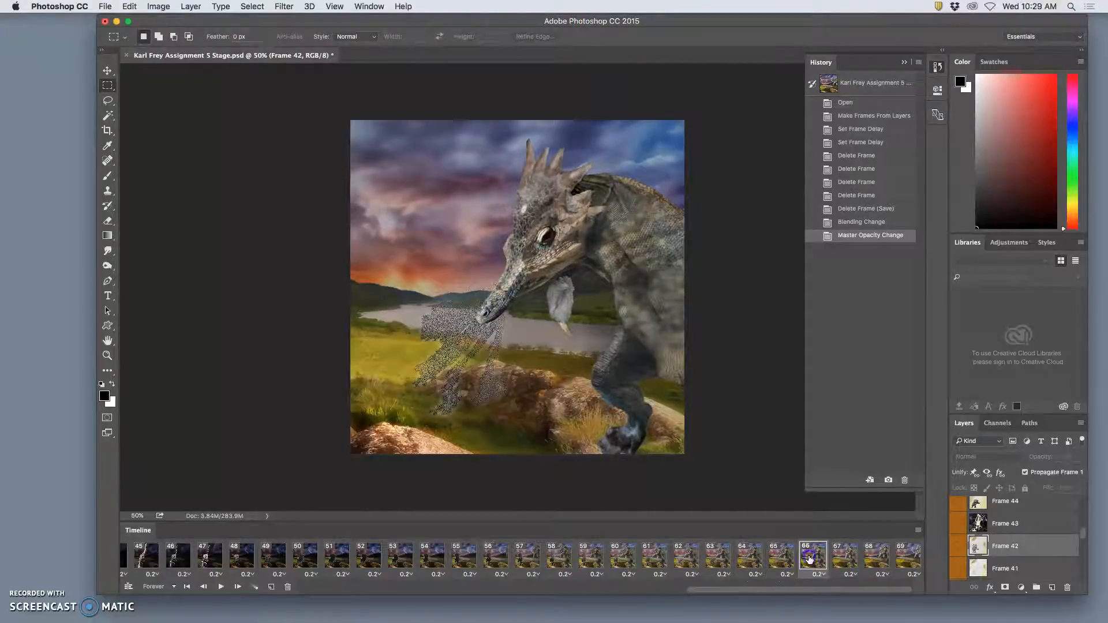
click(785, 562)
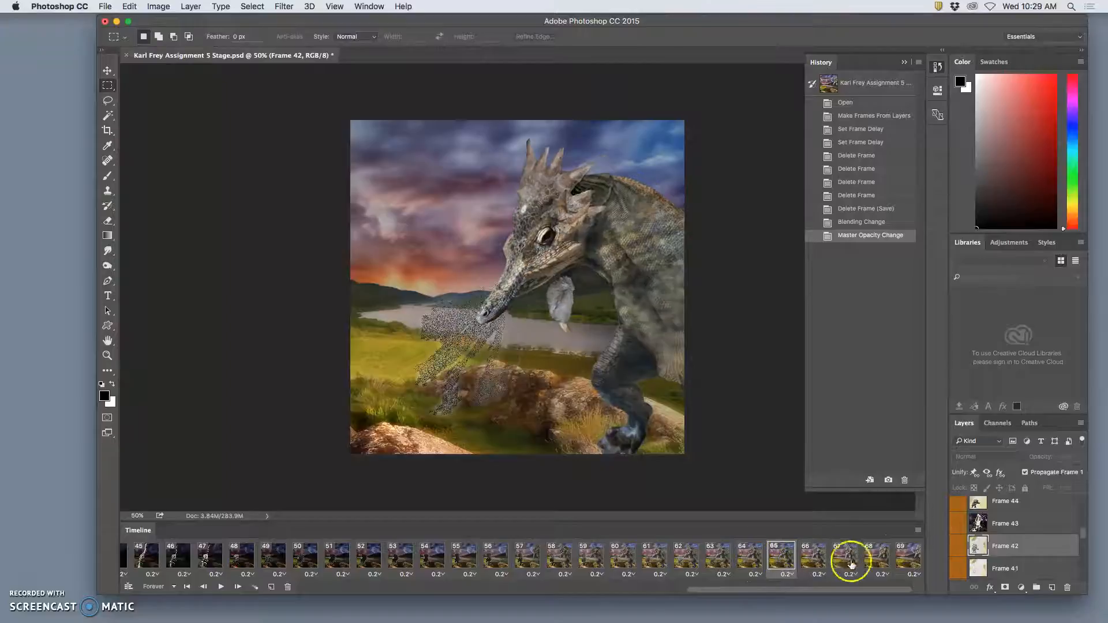
Erase part of the dragon's front leg on Layer 18 in frame 65, using the Eraser at 36% opacity.
scroll(1015, 537, up, 5)
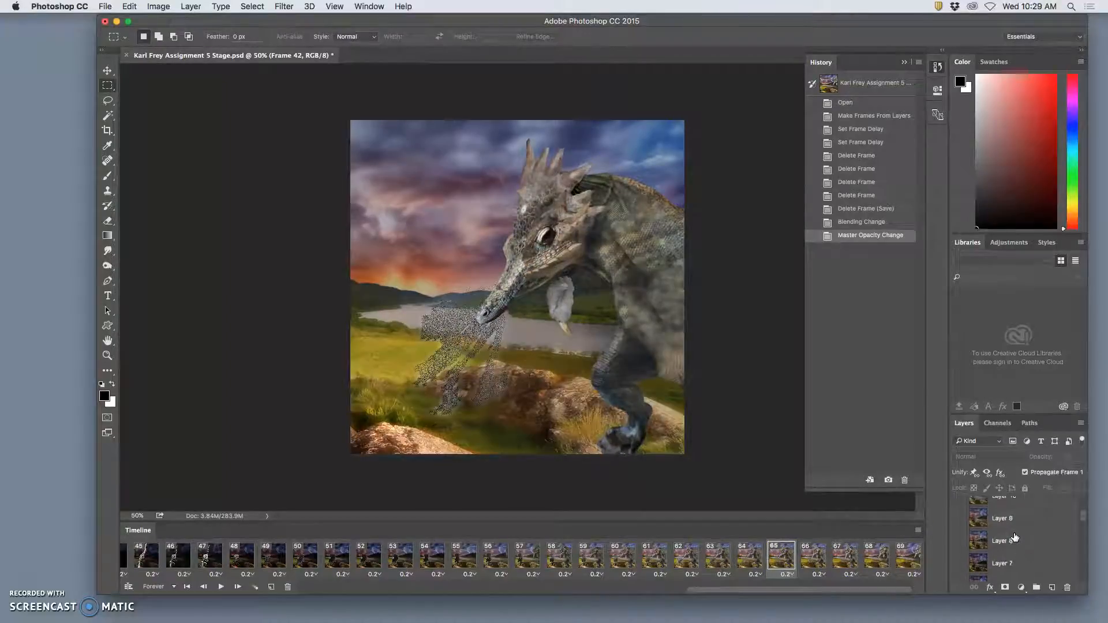
scroll(1014, 537, down, 1)
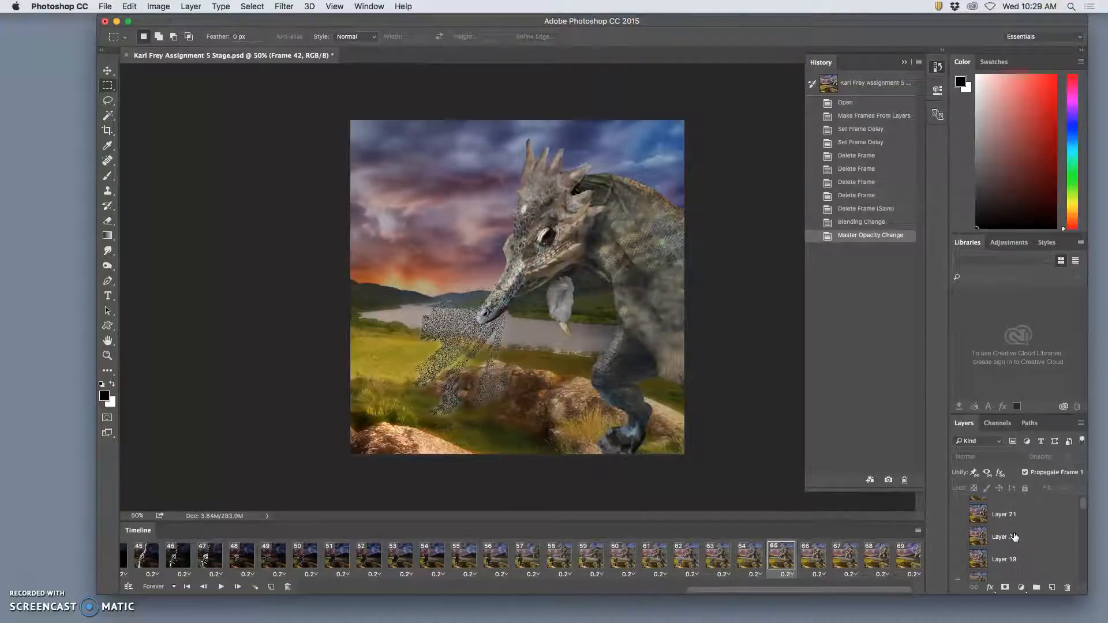
click(1010, 564)
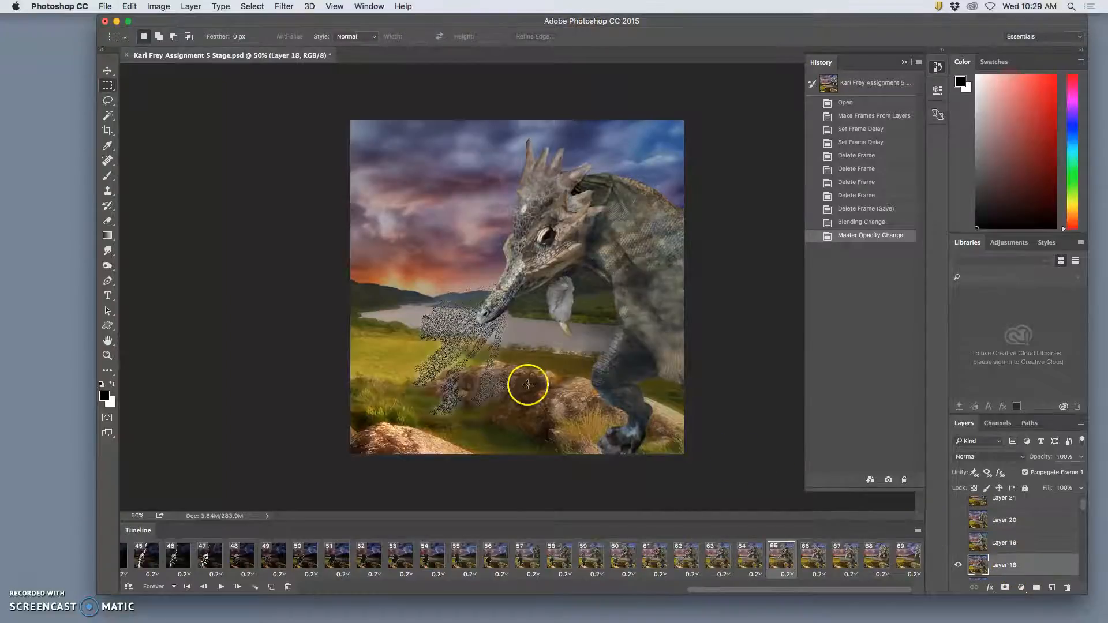
click(108, 222)
click(293, 38)
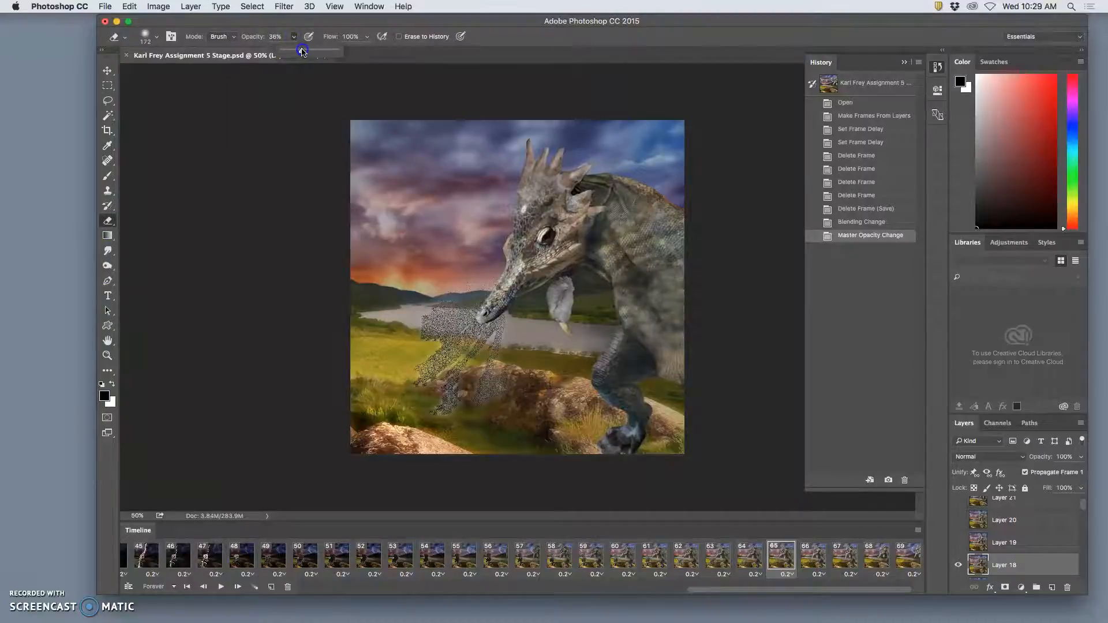
mouse_move(624, 364)
mouse_down()
mouse_move(616, 372)
mouse_move(645, 432)
mouse_up()
scroll(990, 564, down, 1)
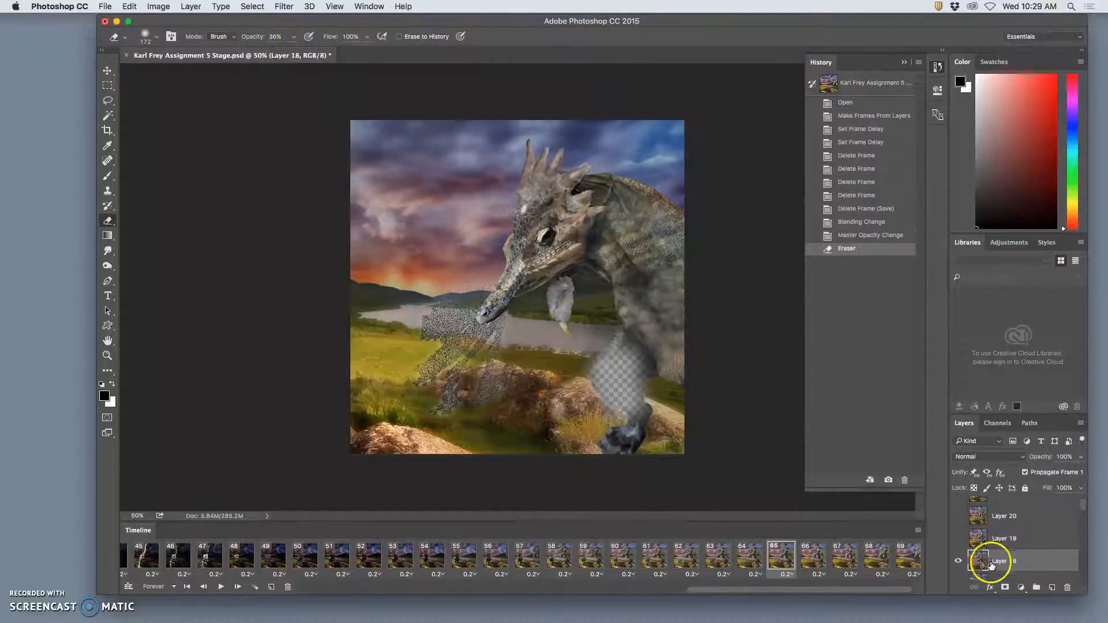
Show Layer 17 beneath the erased leg in frame 65, toggle Layer 18, and compare frame 65 with frames 64 and 66.
click(961, 571)
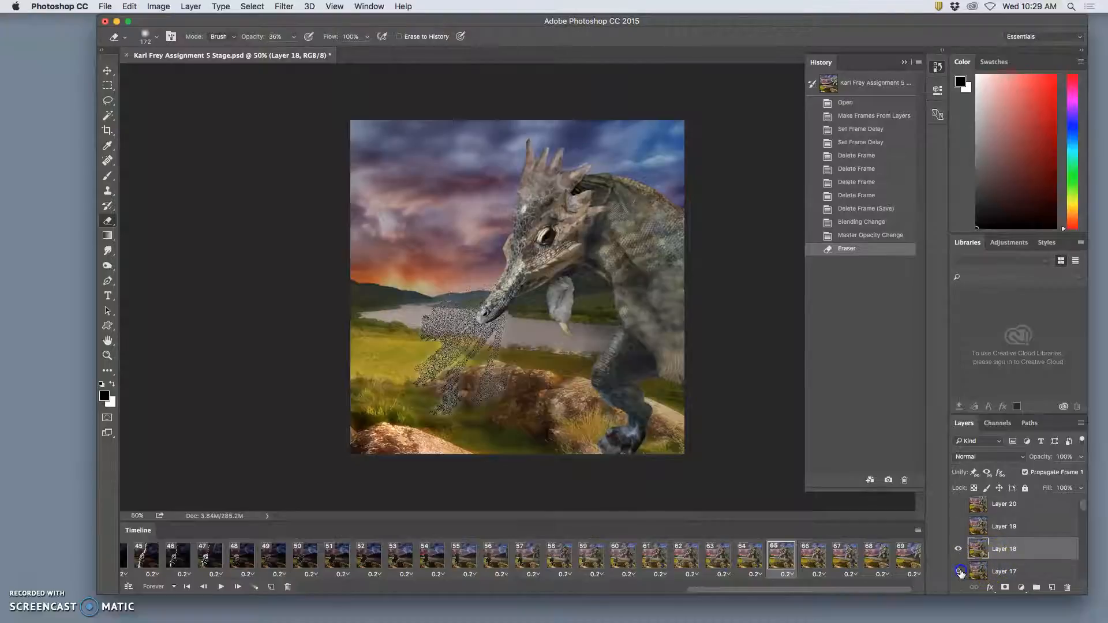
click(959, 549)
click(959, 549)
click(752, 560)
click(775, 560)
click(806, 559)
click(779, 560)
Show Layer 19 in frame 65, lasso the dragon's front leg on it, and copy the selection to a new layer.
click(959, 526)
click(997, 528)
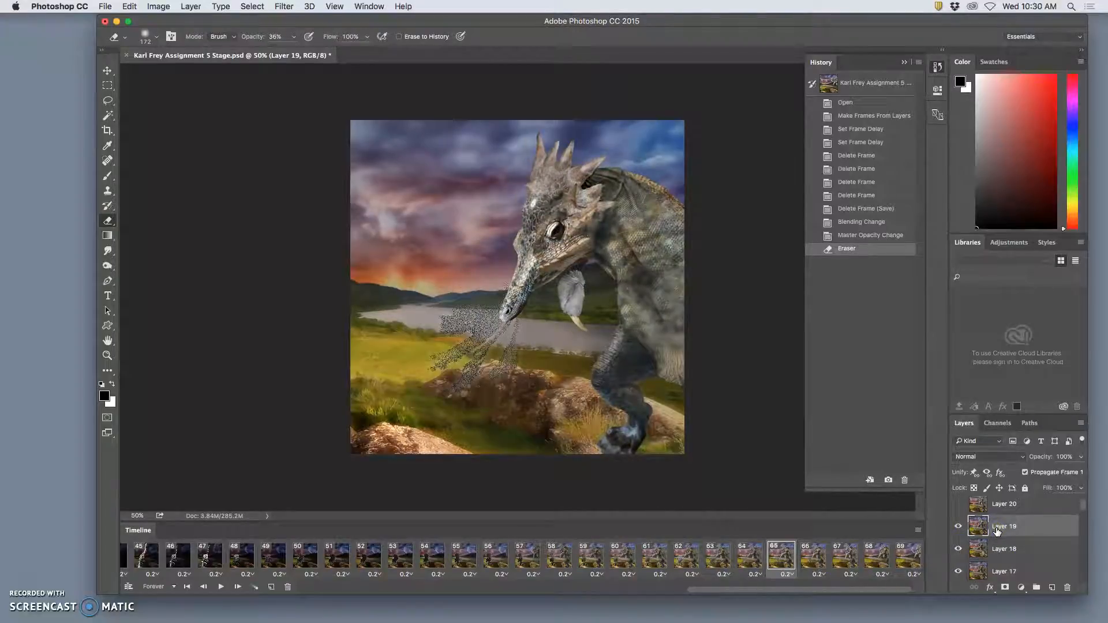
click(107, 100)
mouse_move(654, 380)
mouse_down()
mouse_move(639, 347)
mouse_move(599, 342)
mouse_move(581, 385)
mouse_up()
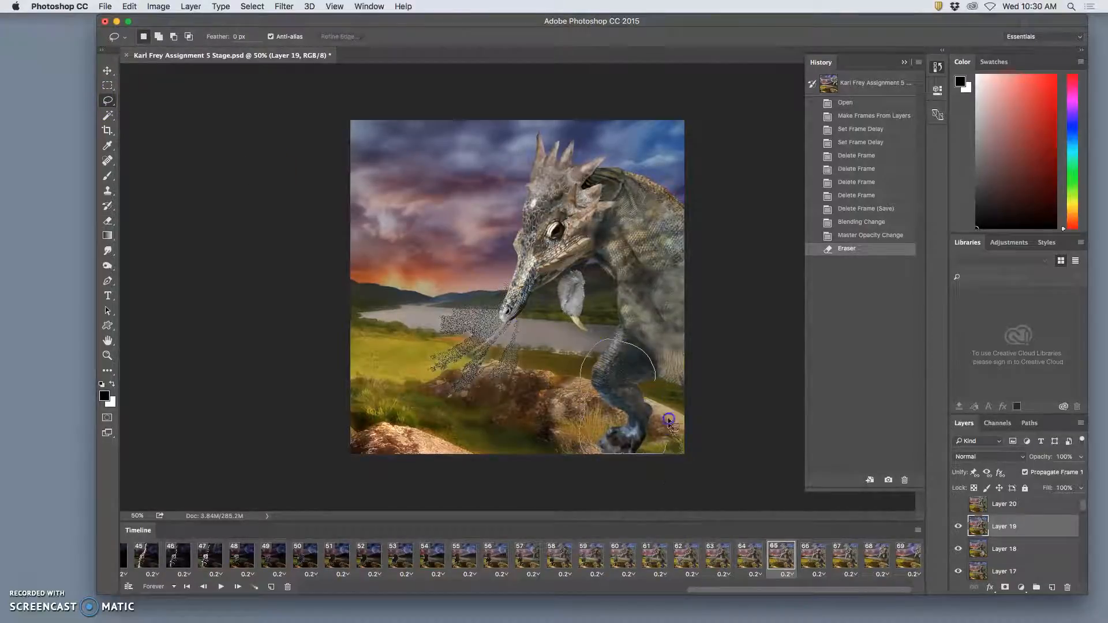
drag(669, 420, 654, 376)
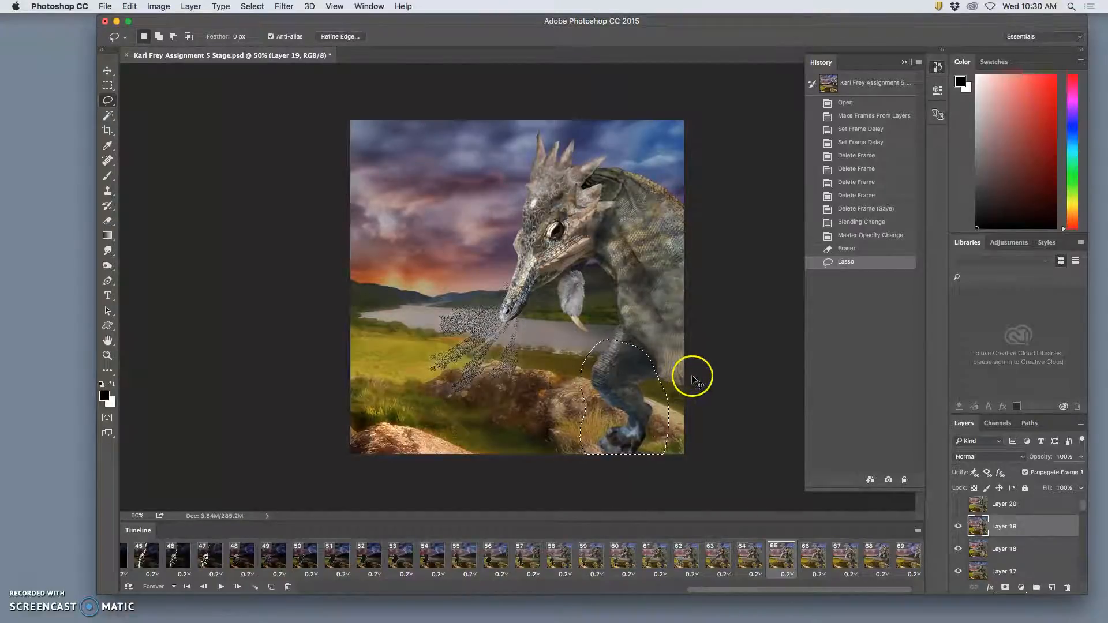
key(super+j)
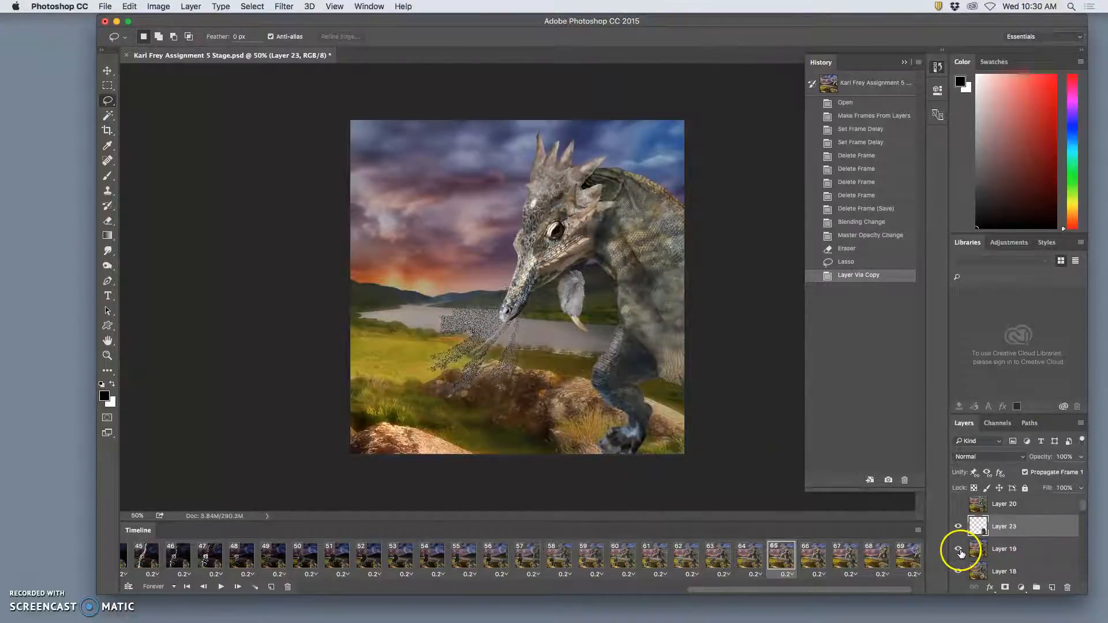
Hide Layer 19 in frame 65, leaving the copied leg shown, and compare the leg with frames 64 and 66.
click(959, 550)
click(747, 556)
click(780, 556)
click(856, 556)
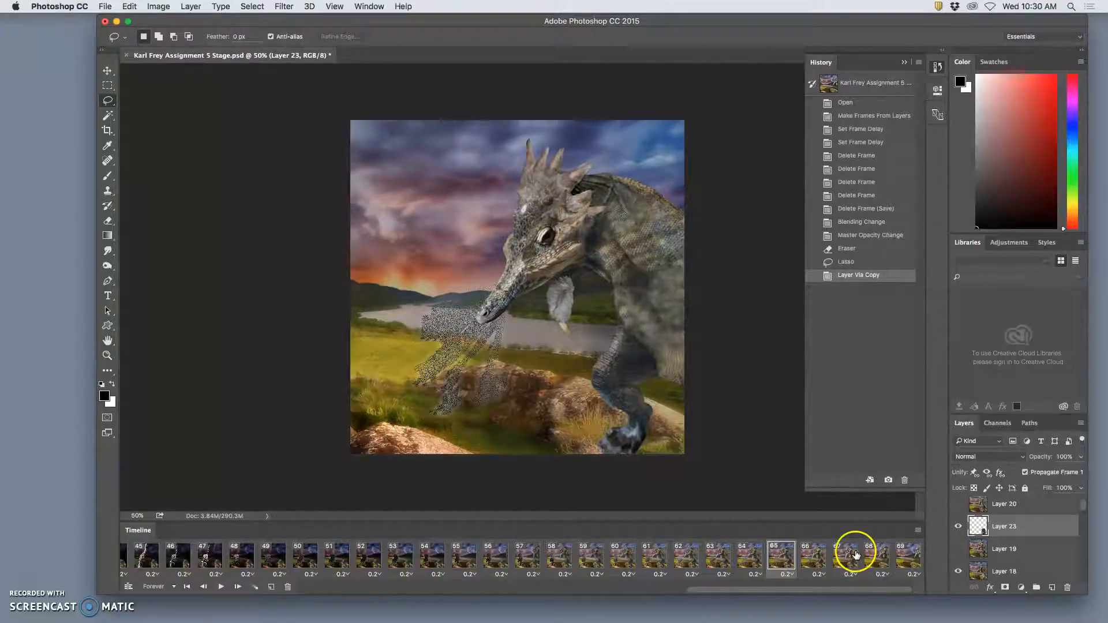
click(816, 557)
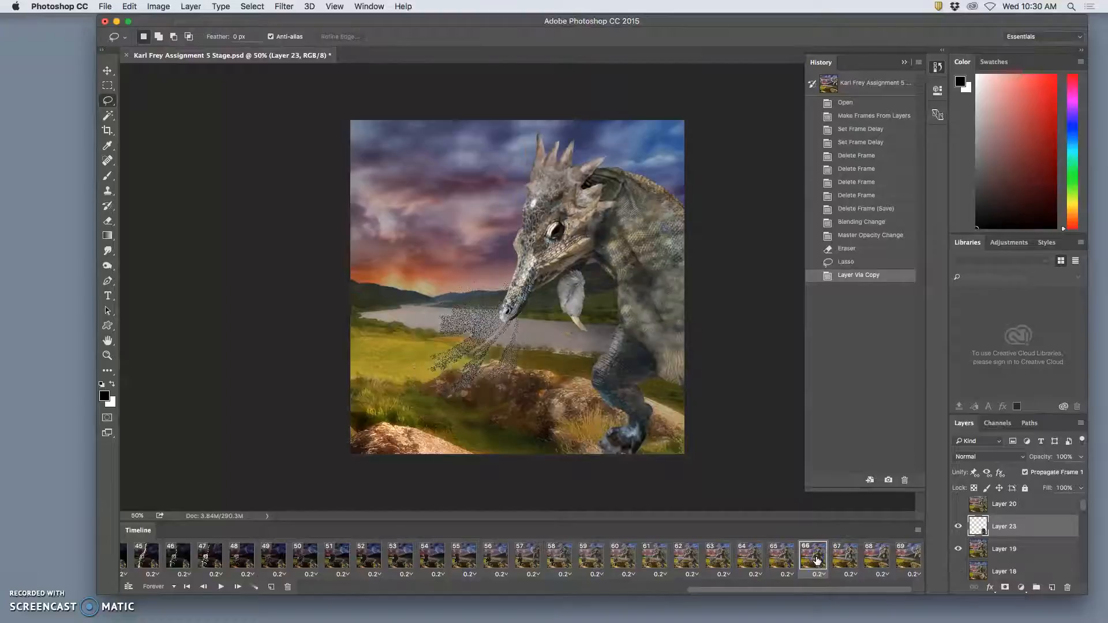
click(786, 560)
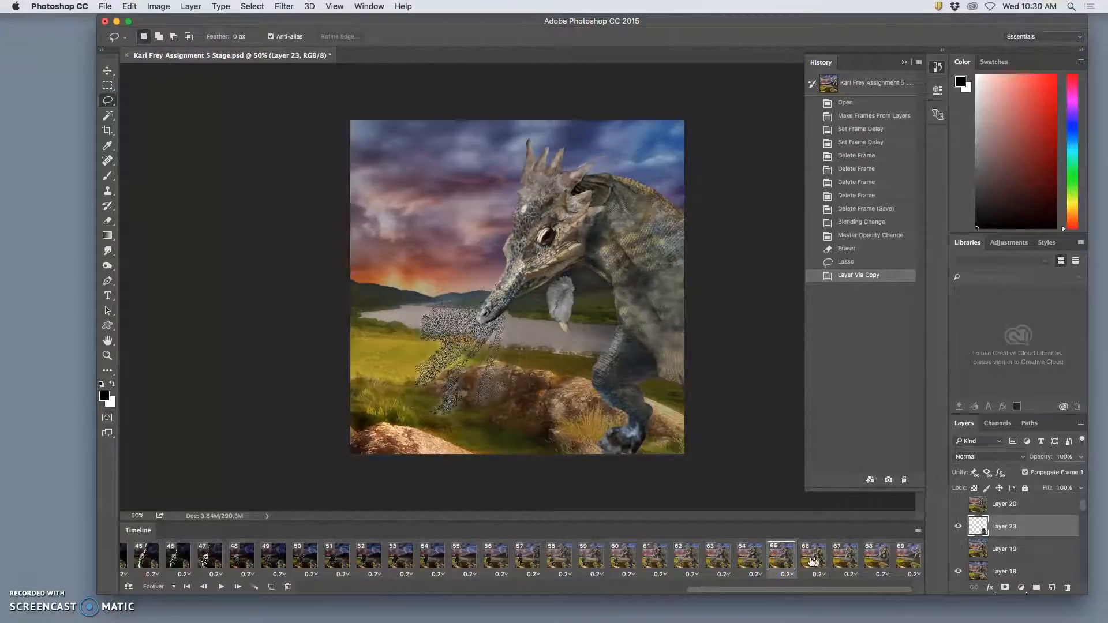
Soften the edges of the copied leg on Layer 23 with the Eraser at 36% opacity and label the layer red.
click(107, 221)
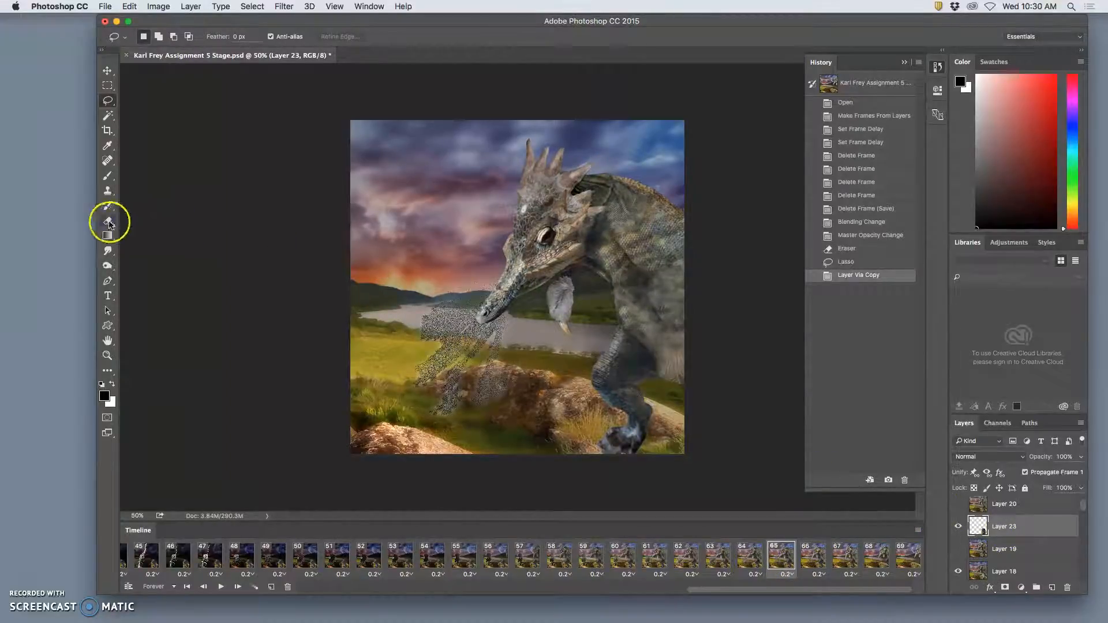
mouse_move(612, 345)
mouse_down()
mouse_move(607, 364)
mouse_move(656, 349)
mouse_move(655, 404)
mouse_up()
drag(656, 404, 656, 439)
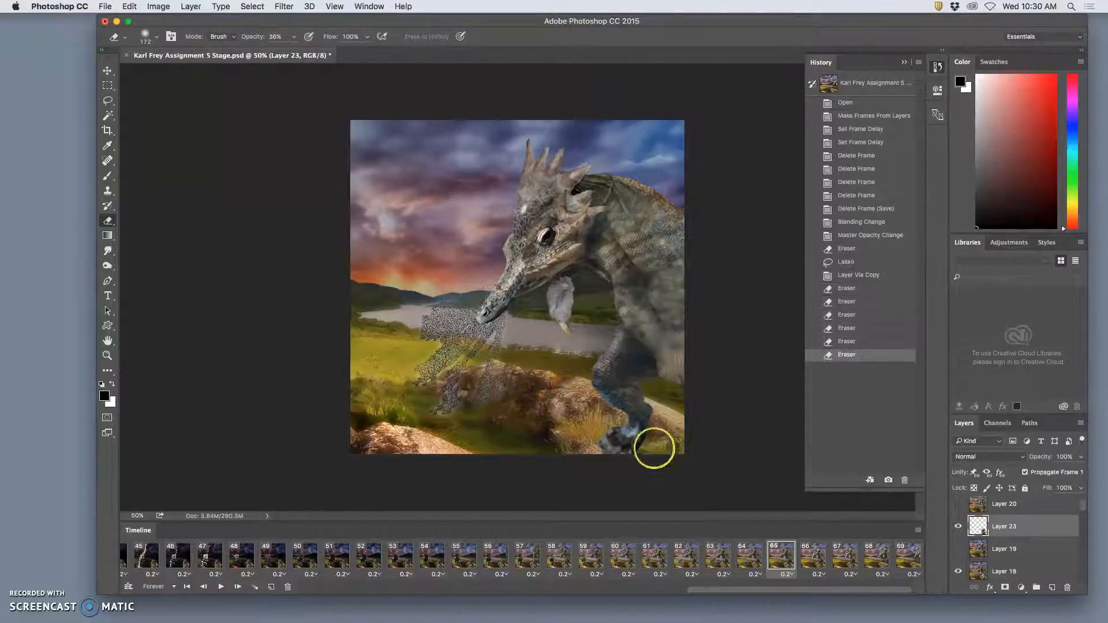
click(606, 455)
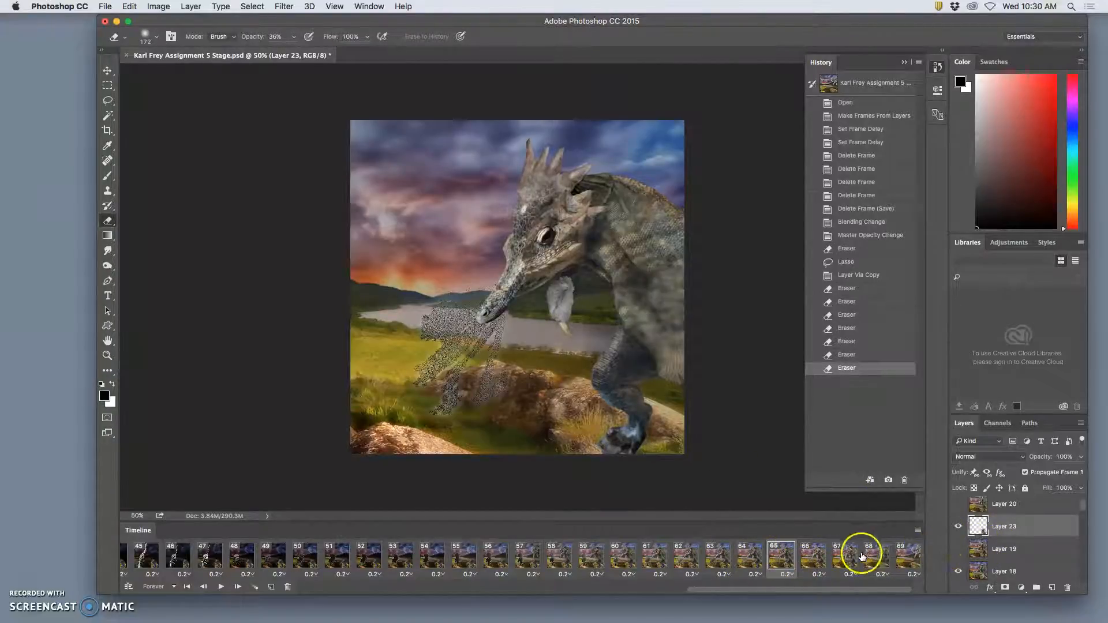
right_click(960, 534)
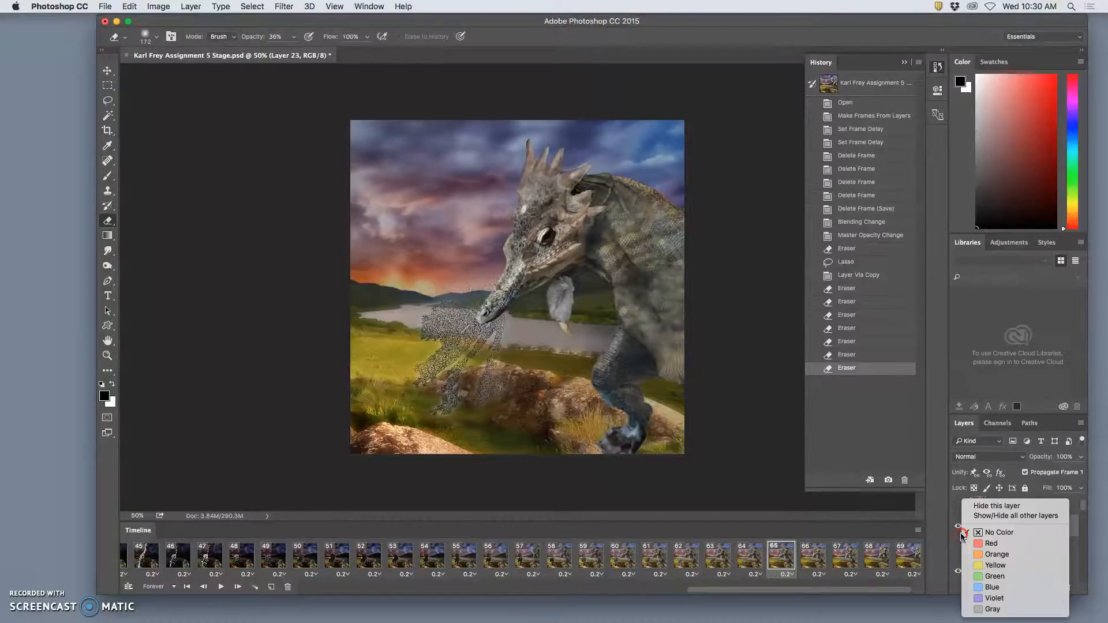
click(992, 543)
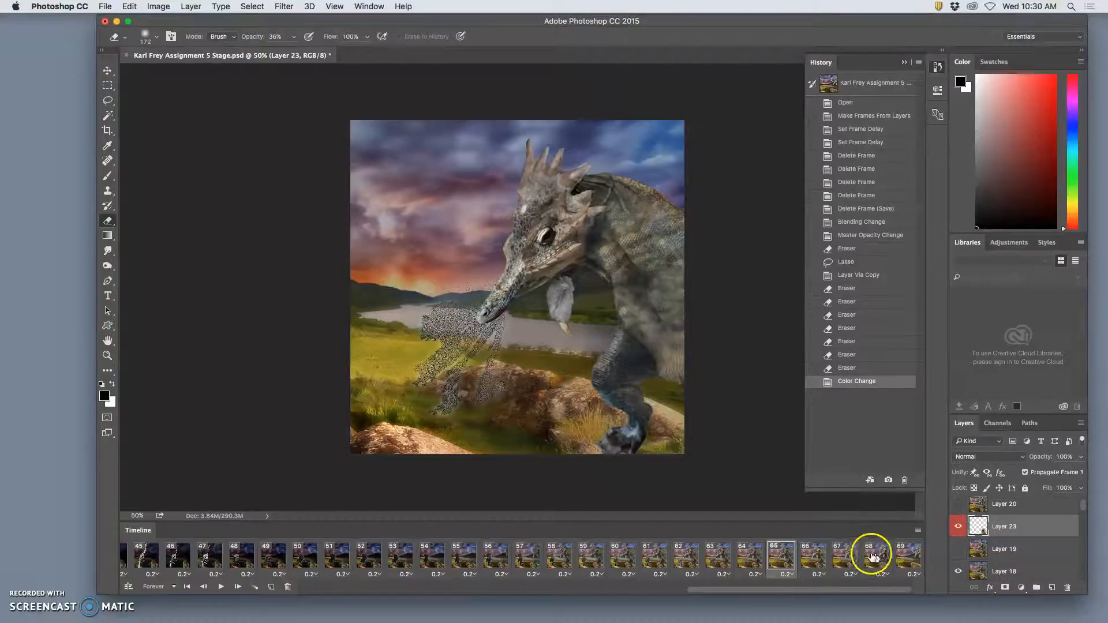
Hide Layer 23 in frames 66 to 69 and in frames 1 to 64, leaving it only in frame 65.
click(813, 558)
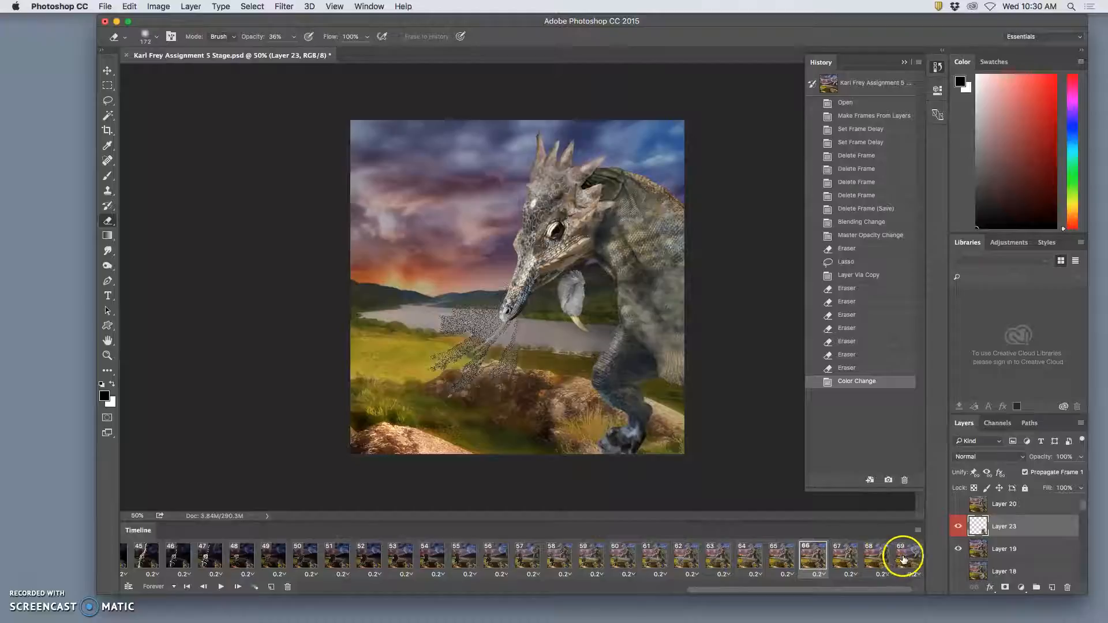
click(957, 529)
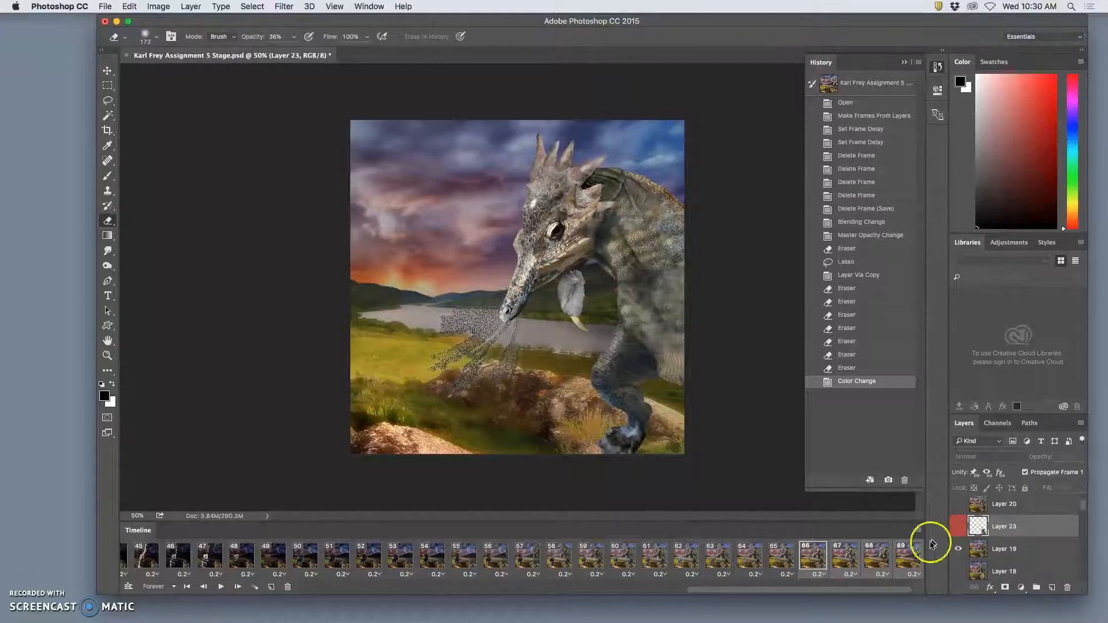
click(749, 559)
scroll(700, 559, left, 10)
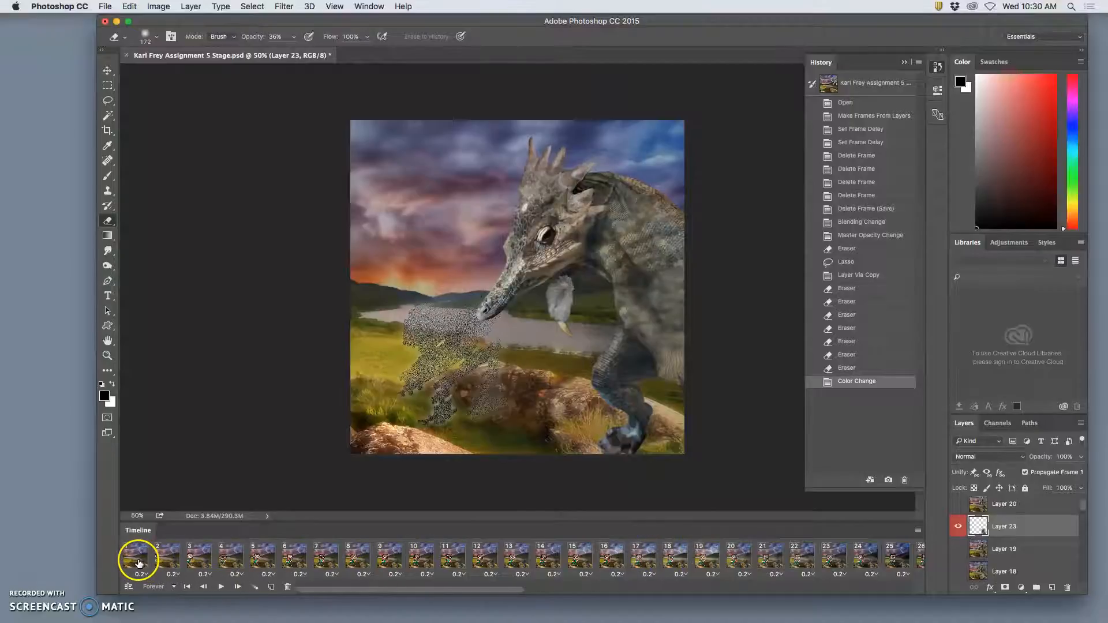
click(139, 562)
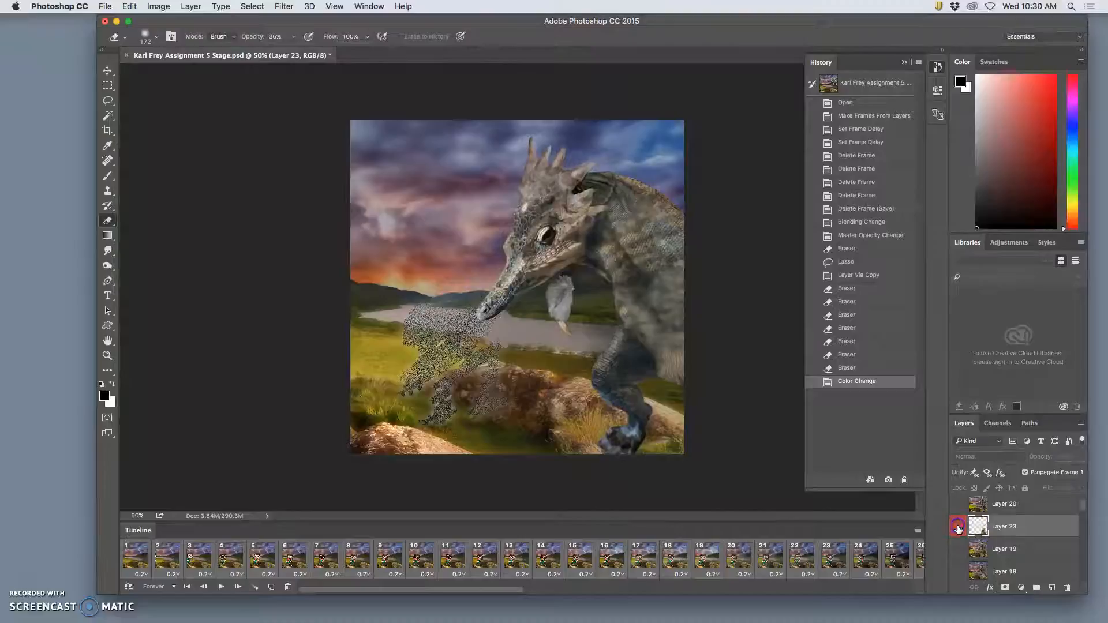
Compare frames 63 to 66 to examine how the front leg changes between them, ending on frame 64.
scroll(843, 573, right, 15)
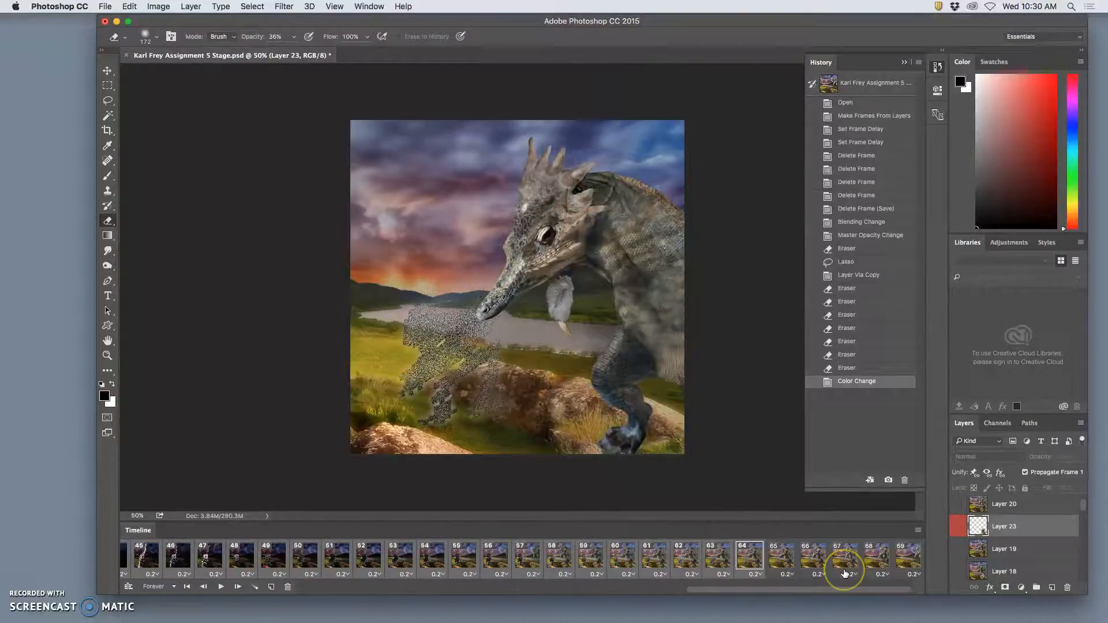
click(778, 556)
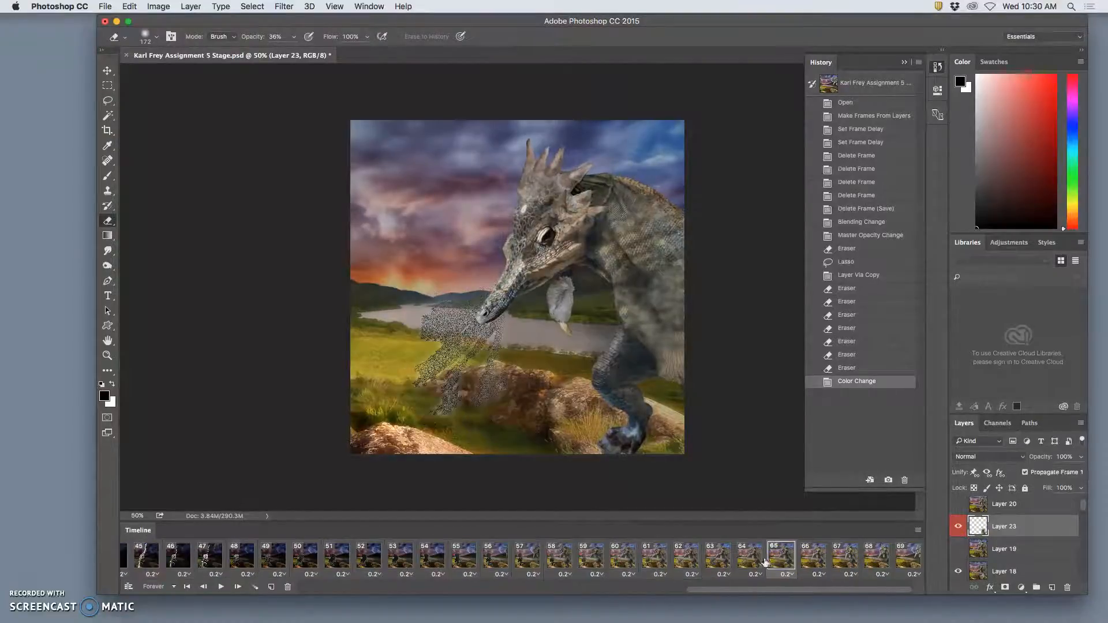
click(752, 557)
click(729, 557)
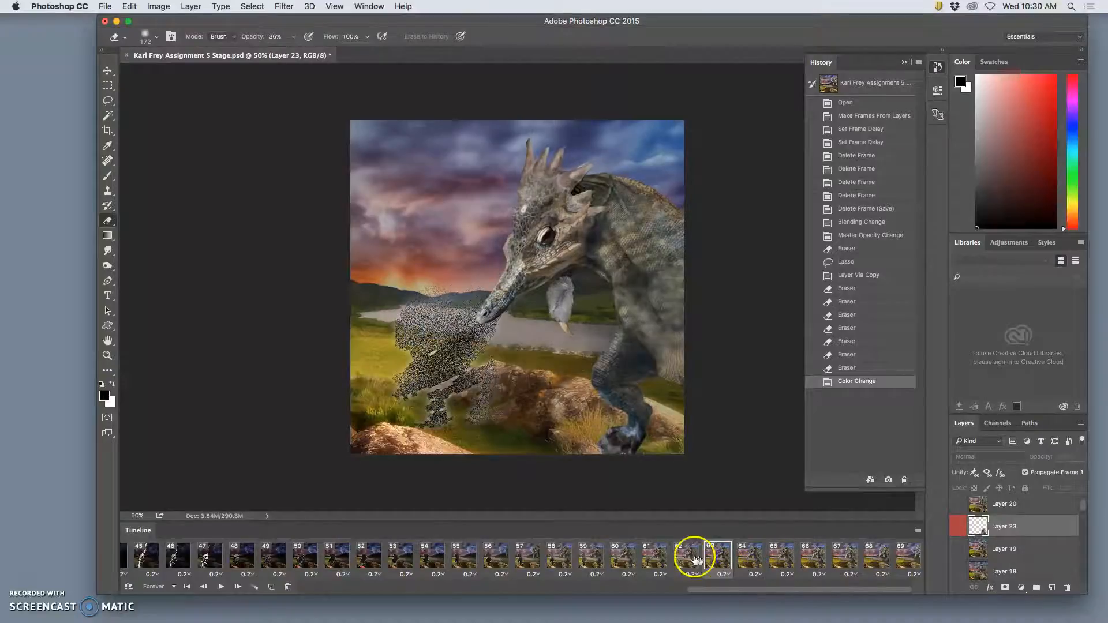
click(751, 557)
click(782, 556)
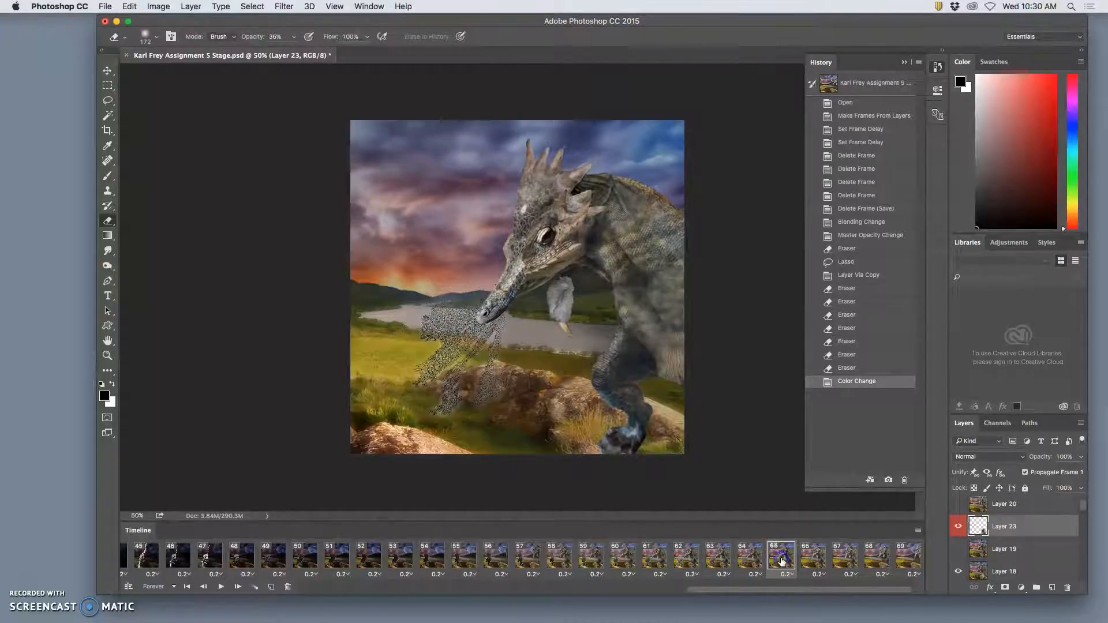
click(810, 558)
click(782, 557)
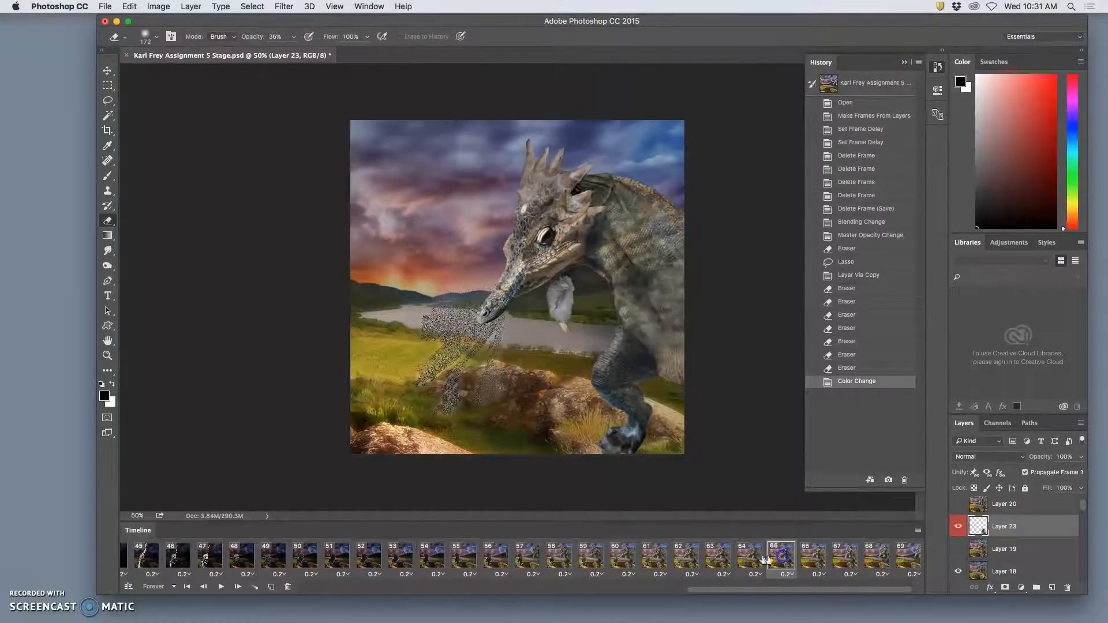
click(751, 557)
click(752, 557)
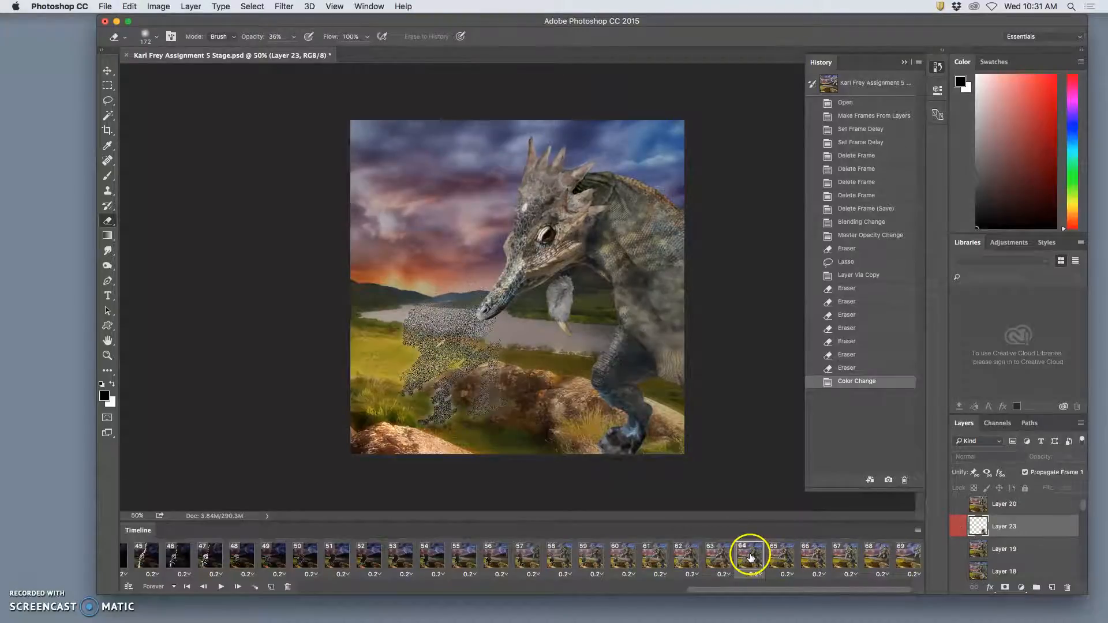
Show Layer 23 in frame 64 and set its opacity to 60%.
click(959, 528)
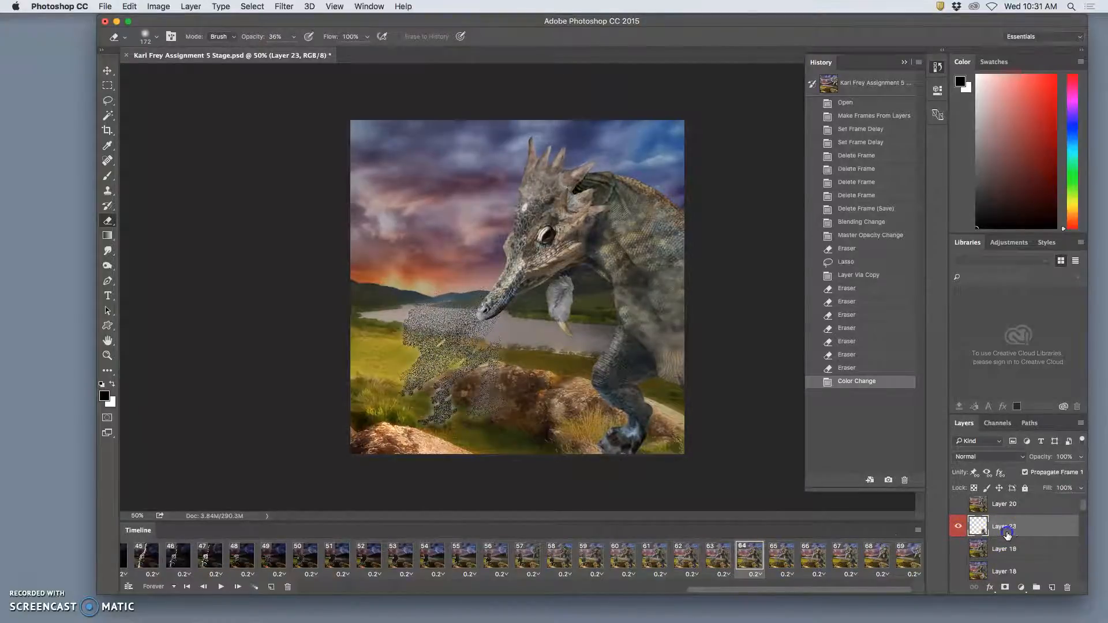
click(1078, 457)
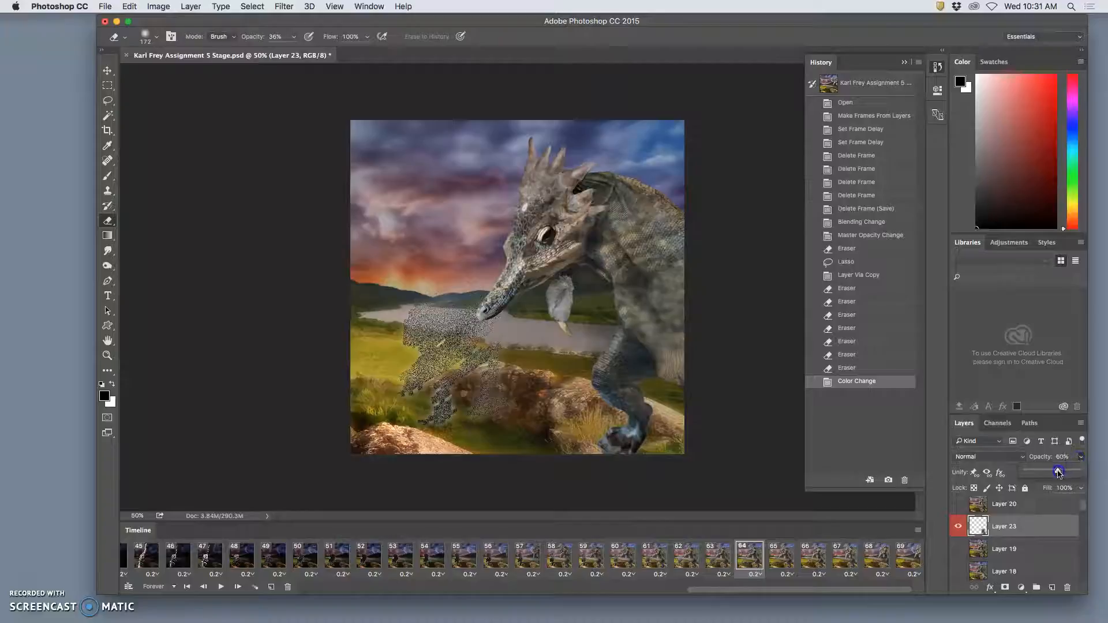
drag(1059, 473, 1059, 473)
Step back to frame 61 and forward through frame 69 to examine the dragon's leg transition.
click(718, 558)
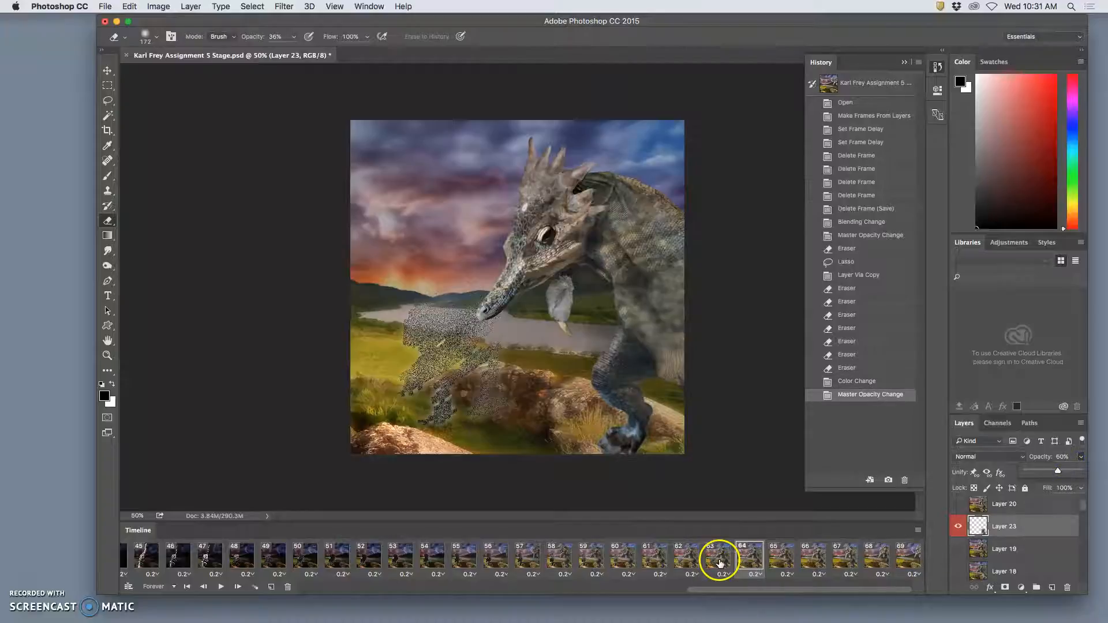
click(681, 558)
click(655, 557)
click(687, 557)
click(716, 558)
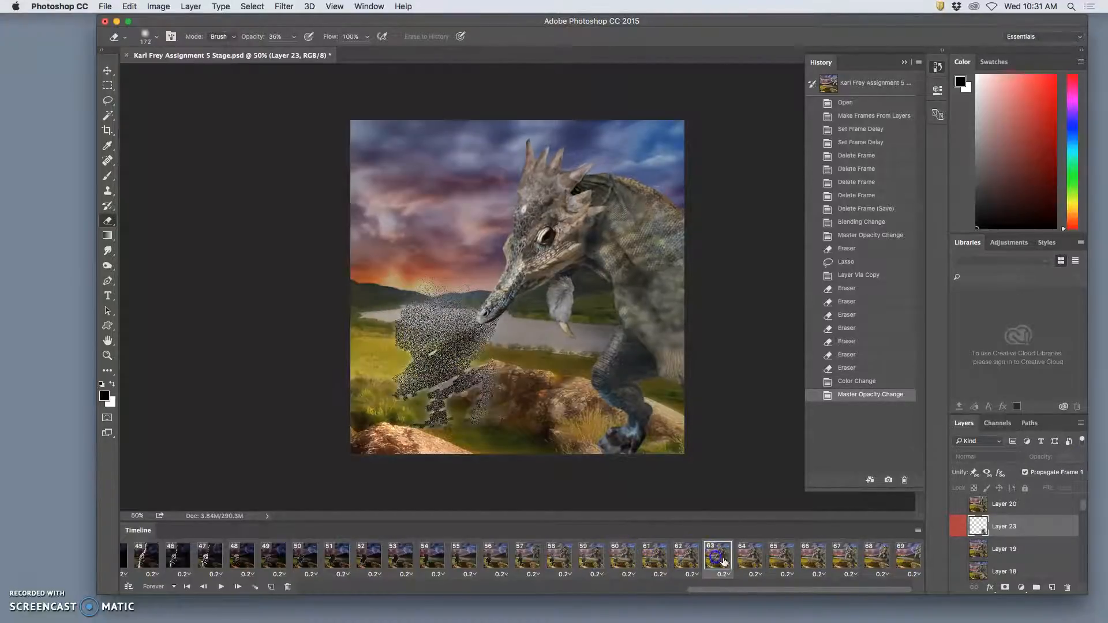
click(750, 558)
click(781, 559)
click(813, 559)
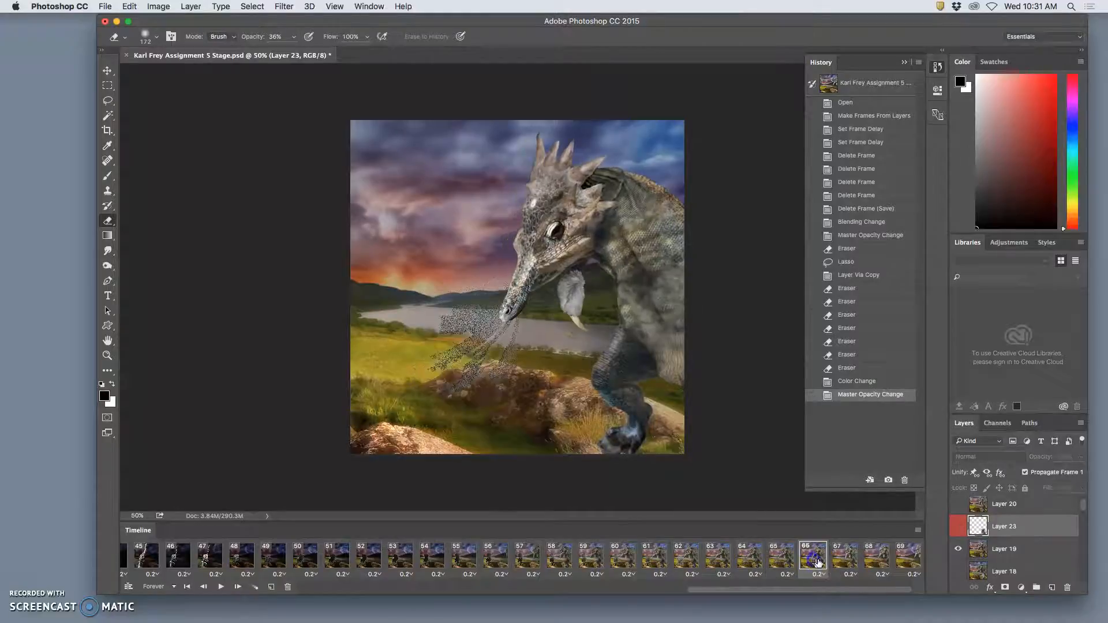
click(852, 559)
click(879, 560)
click(900, 559)
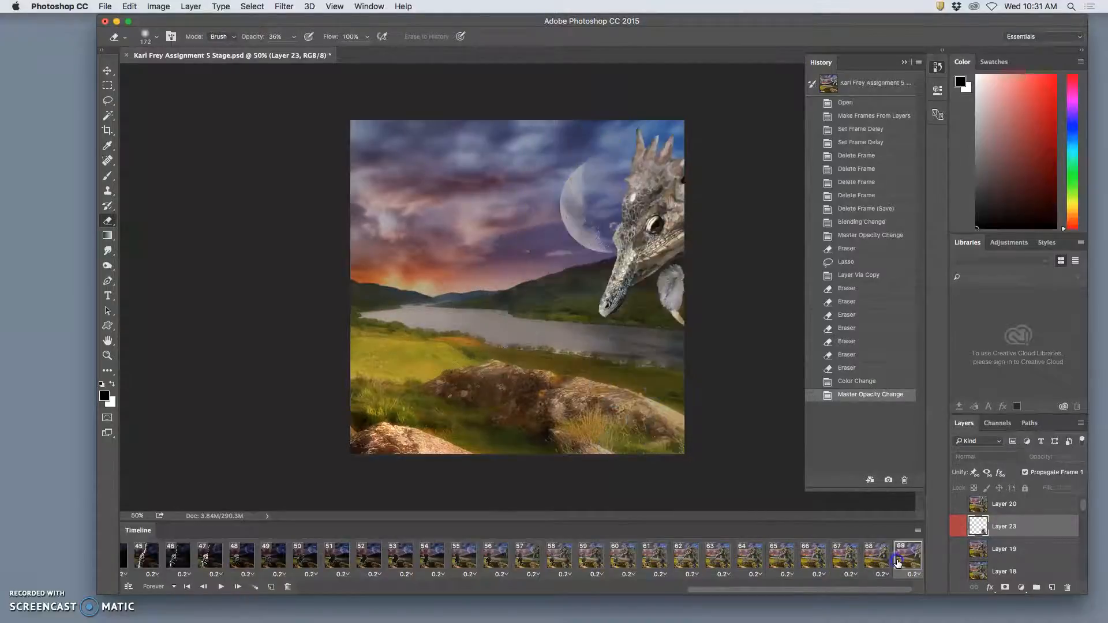
Play the animation, magnify the canvas to 200%, return it to 50% to watch the dragon sequence, and stop playback.
click(424, 555)
click(219, 586)
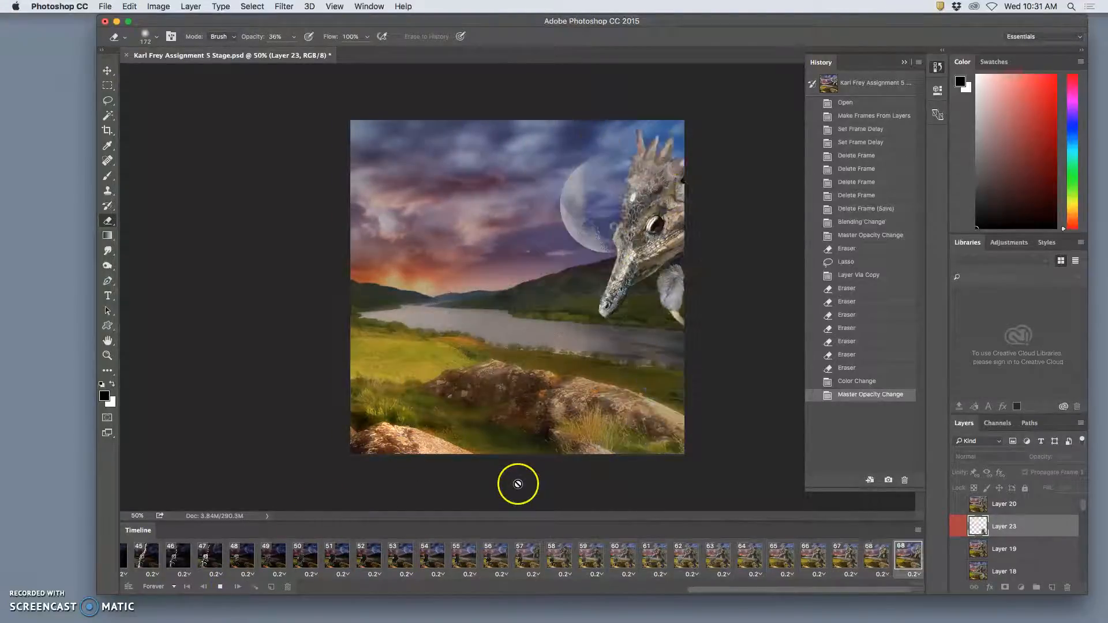
key(super+plus)
key(super+plus)
key(super+plus)
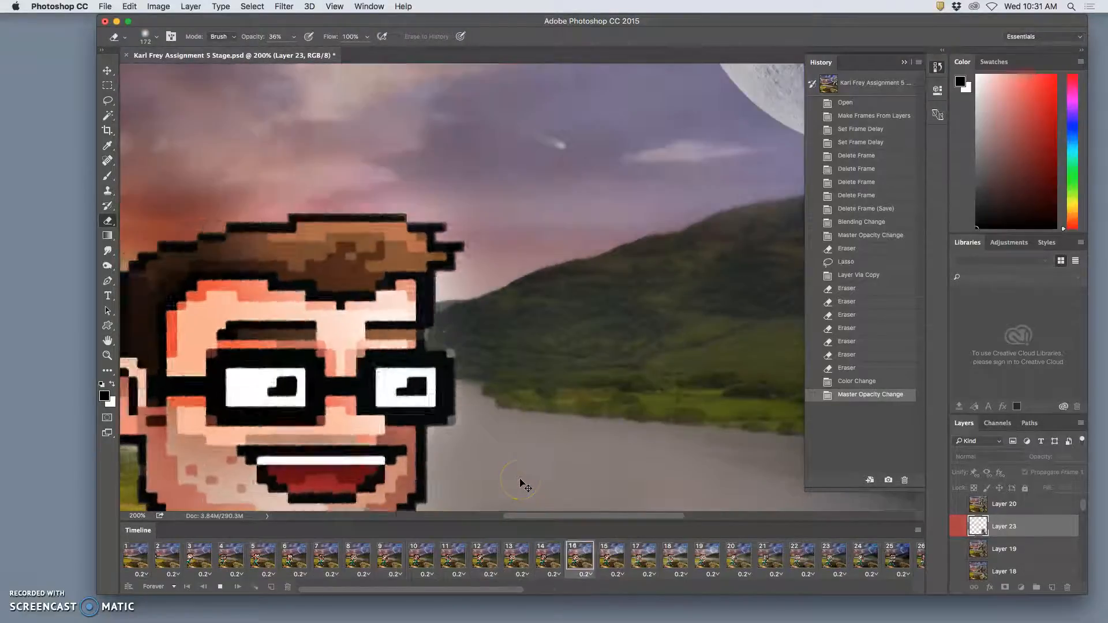
key(super+minus)
key(super+minus)
key(super+minus)
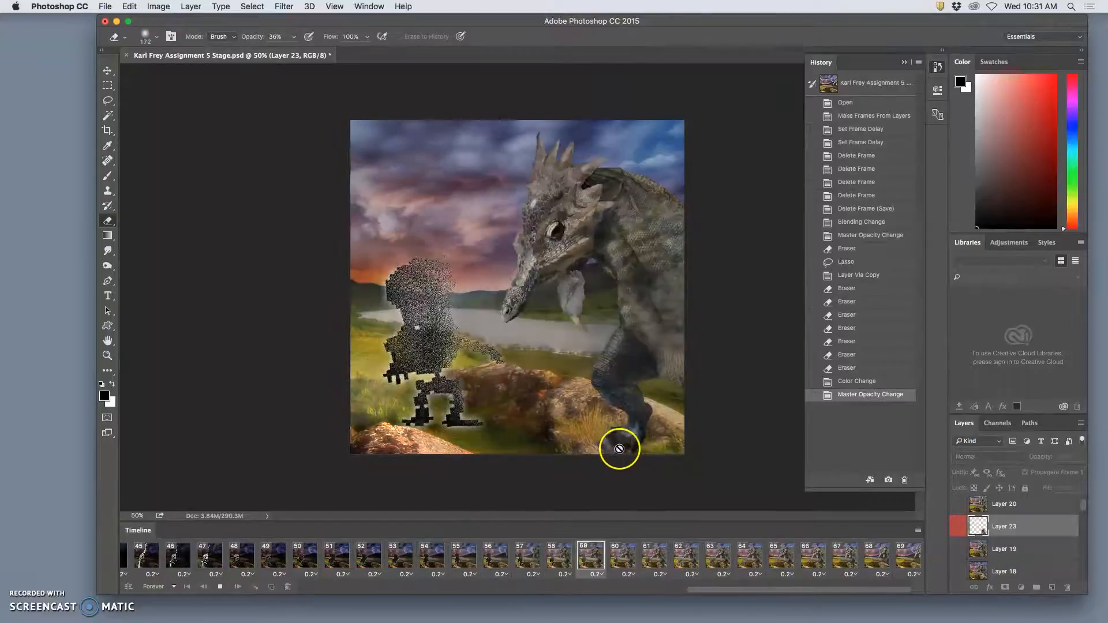
click(220, 587)
Save the animation document.
click(105, 6)
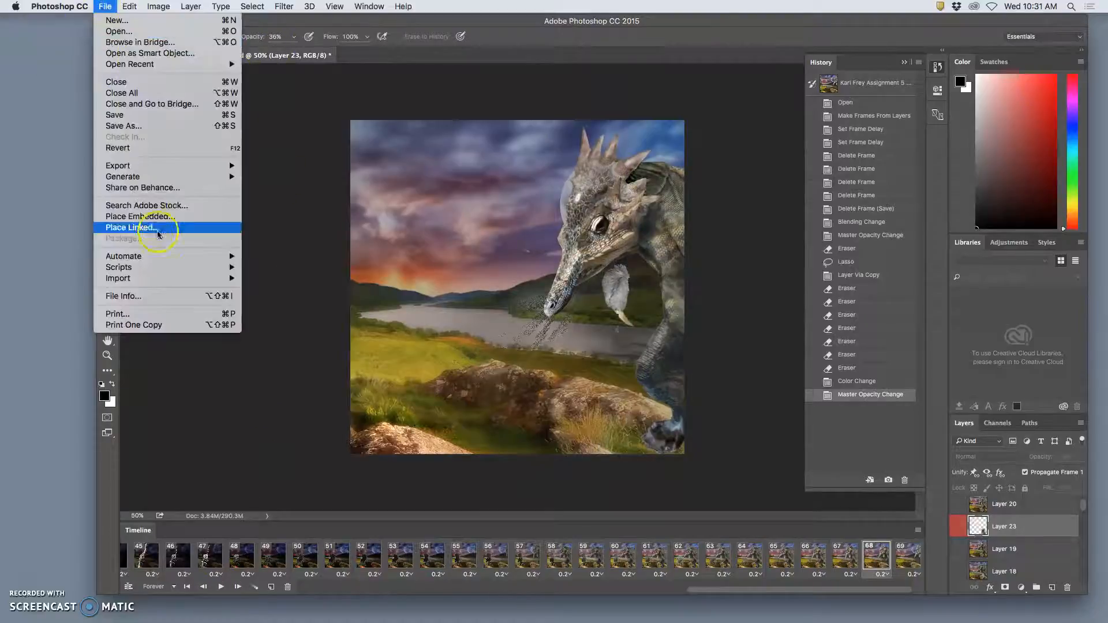
click(122, 115)
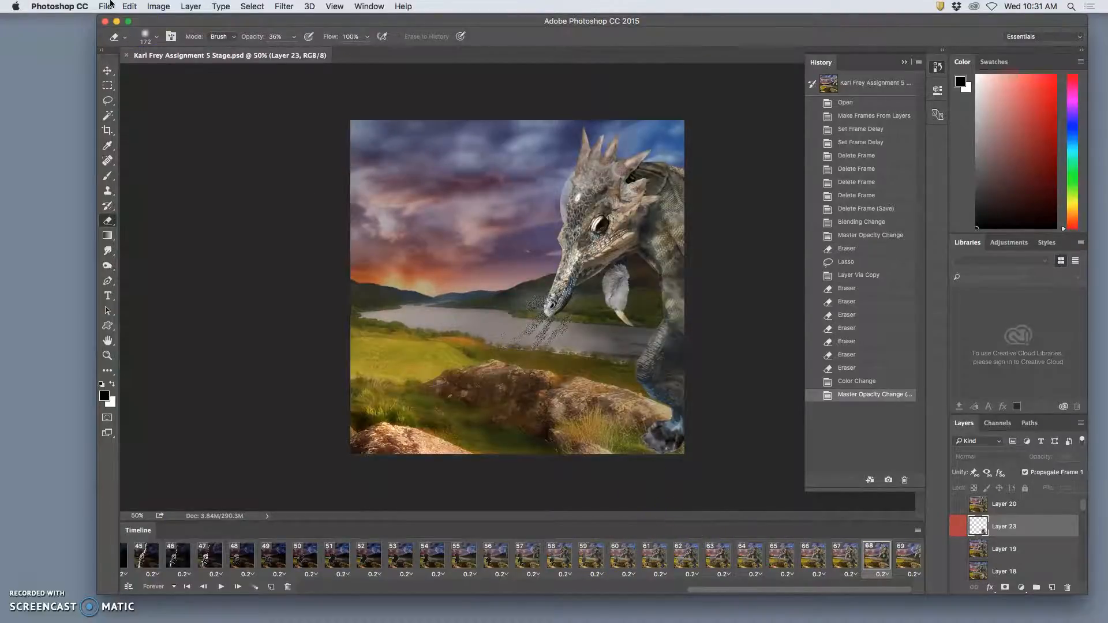
Resize the image to 8 inches wide at a resolution of 100 pixels/inch with automatic resampling.
click(155, 8)
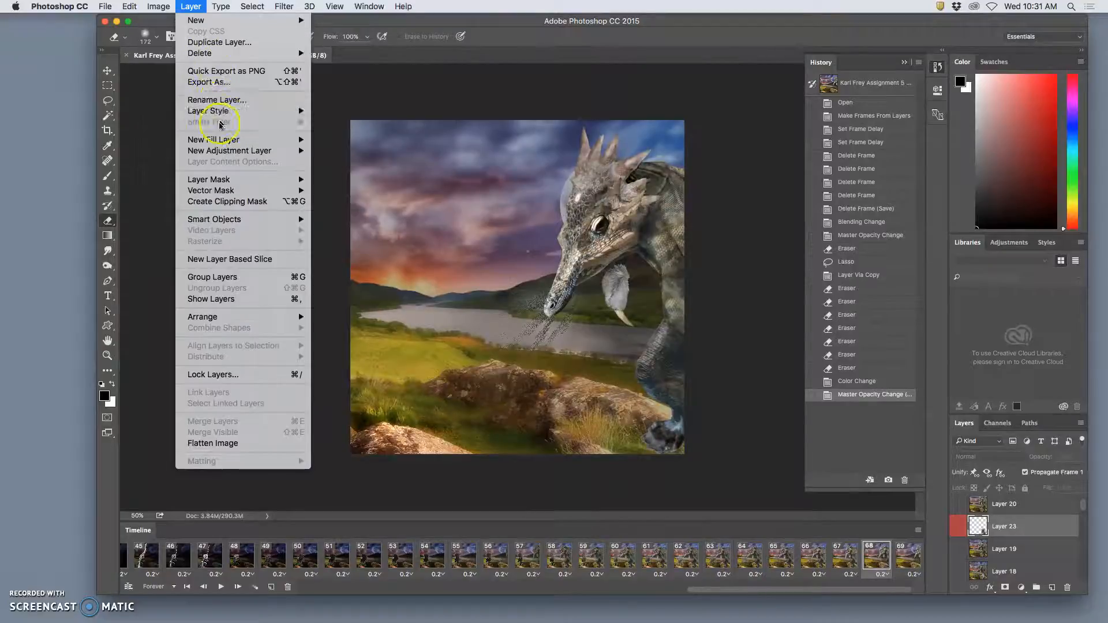
click(185, 96)
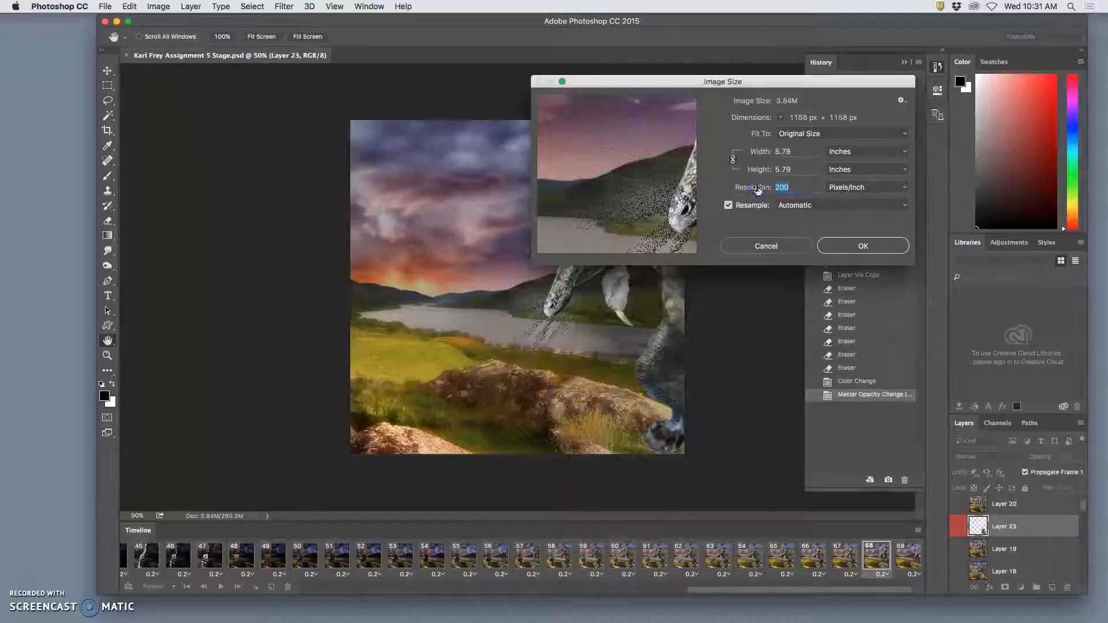
text(100)
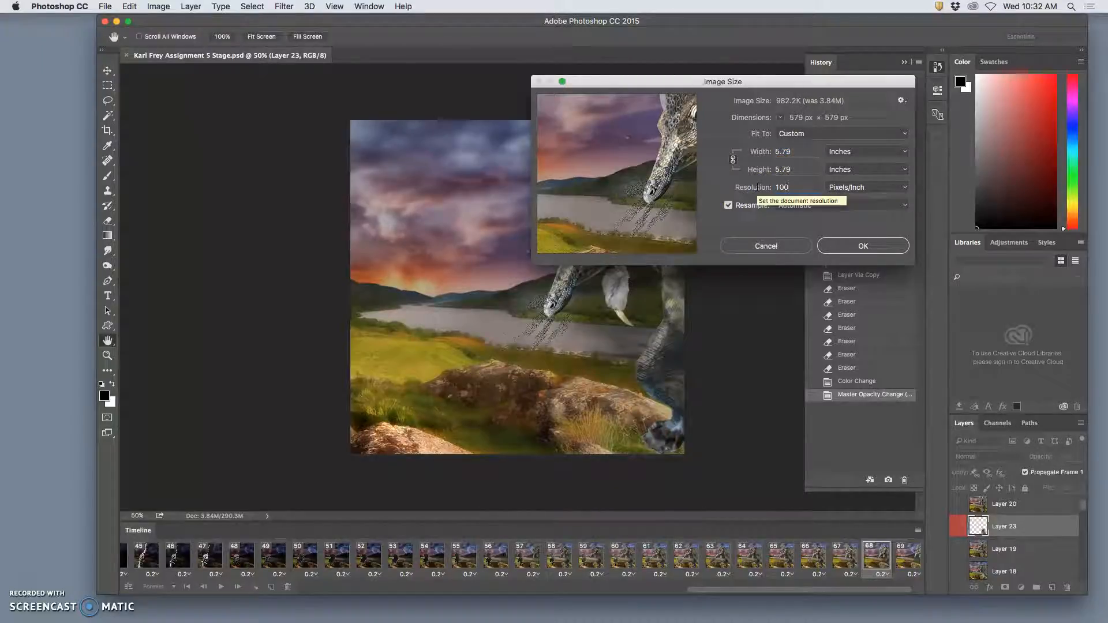
click(729, 206)
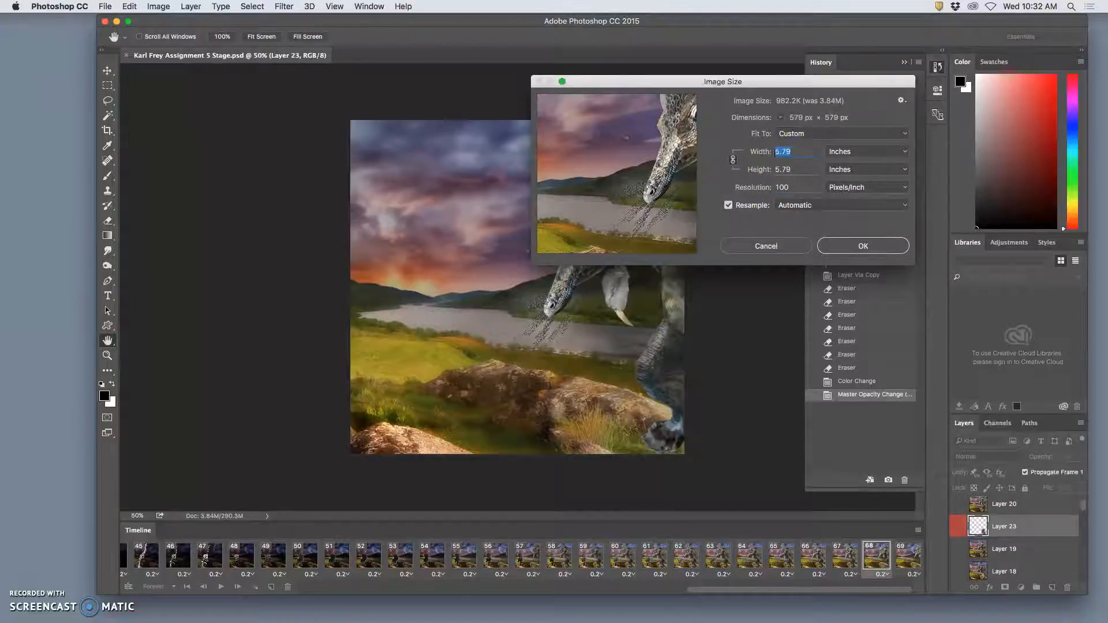
text(8)
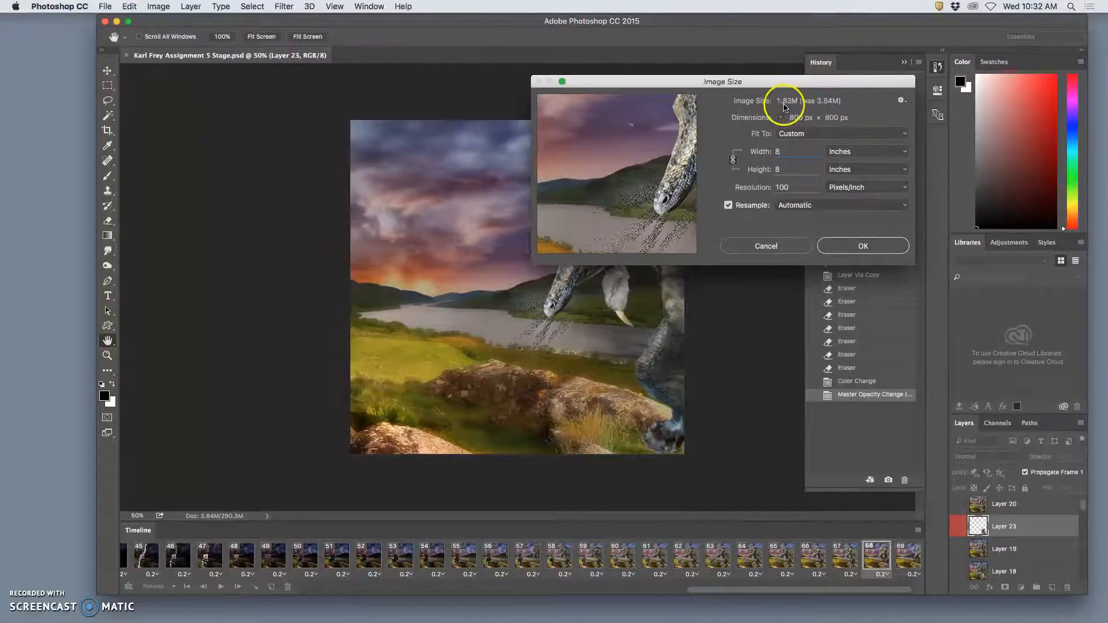
click(862, 248)
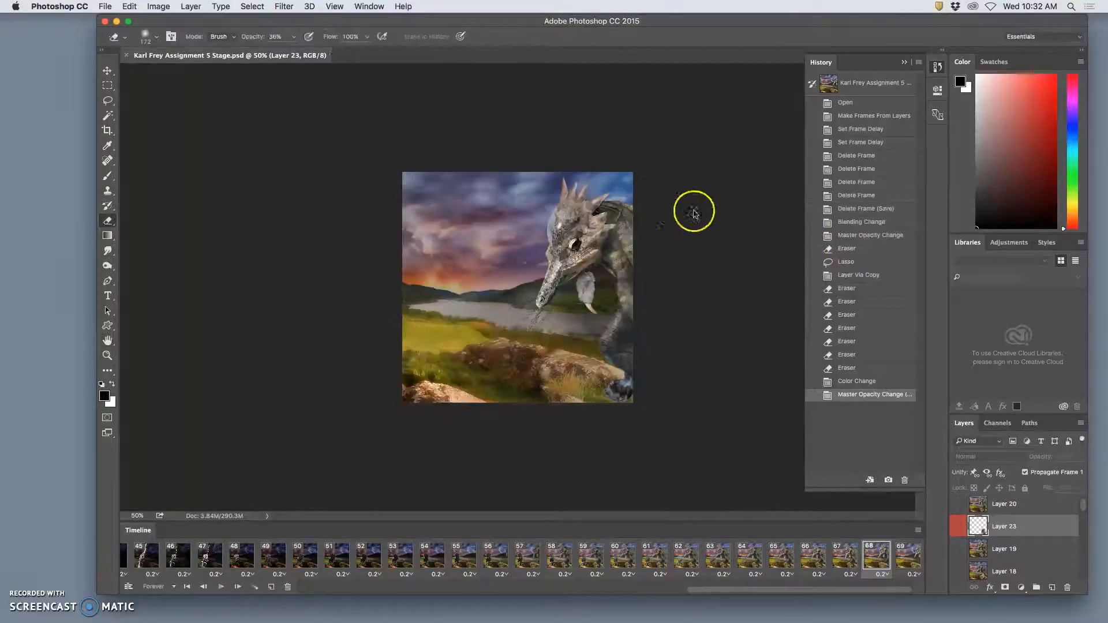
Play the resized animation and flatten all its frames into individual layers.
click(220, 587)
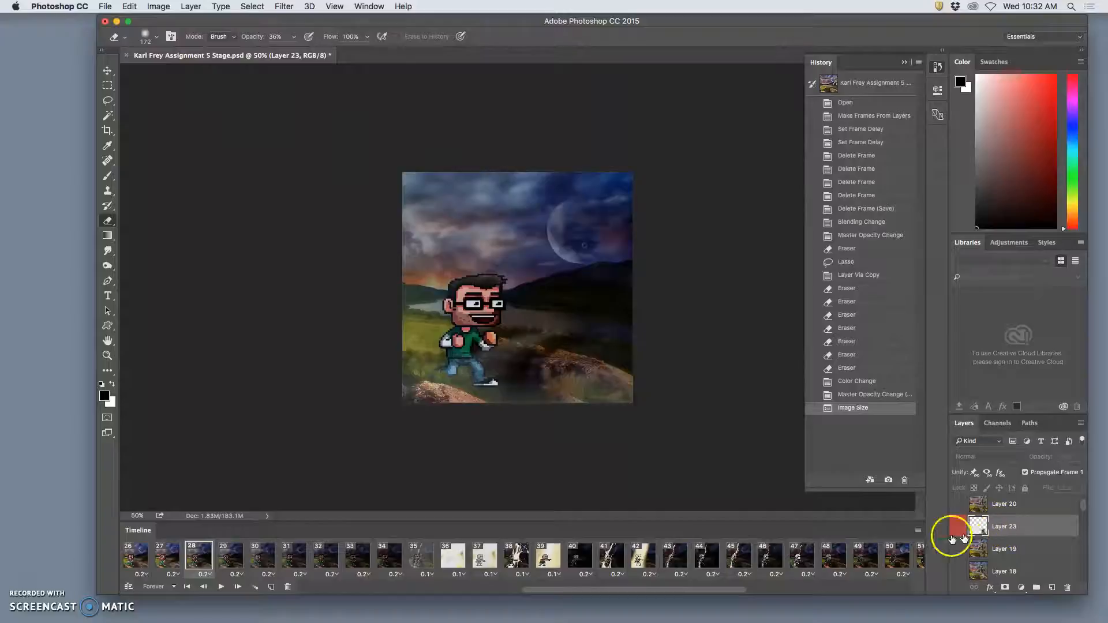
scroll(878, 552, right, 10)
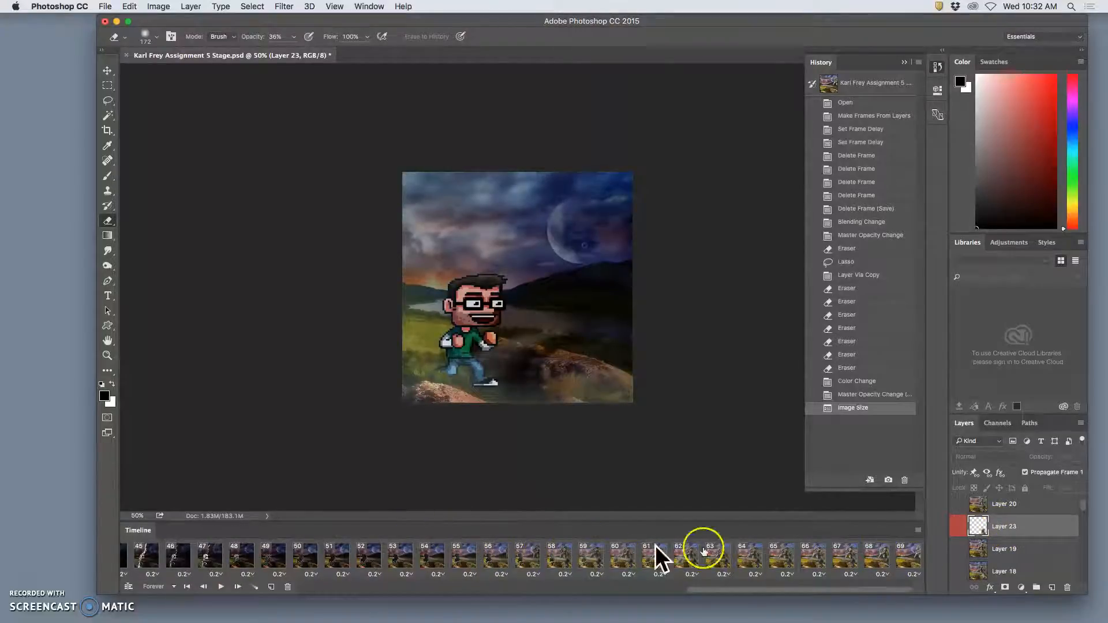
scroll(1006, 534, up, 2)
click(1011, 512)
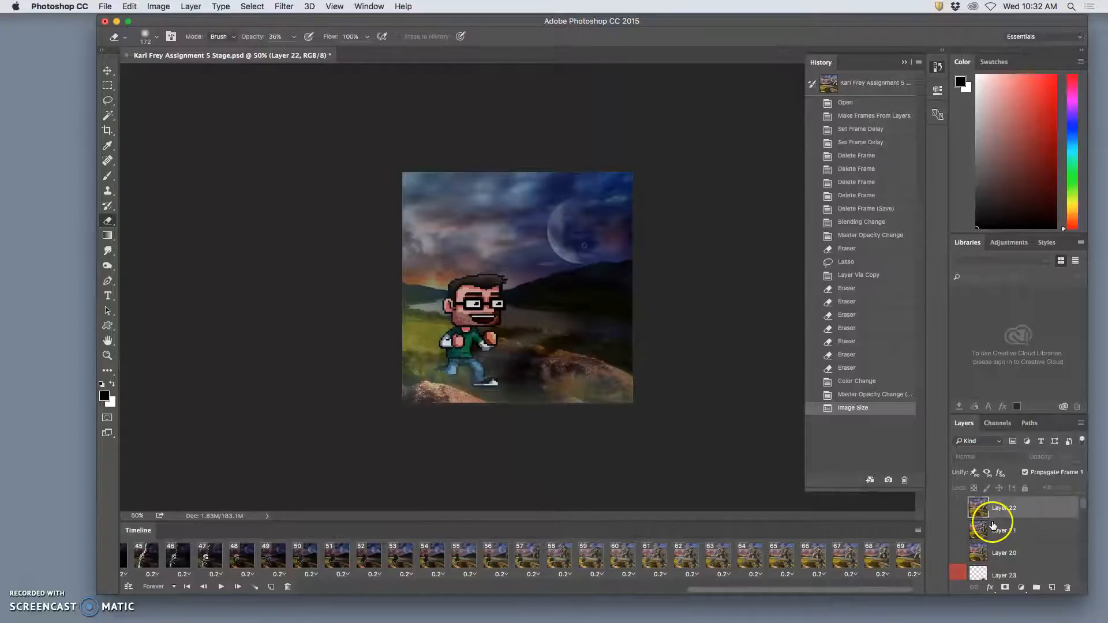
click(918, 530)
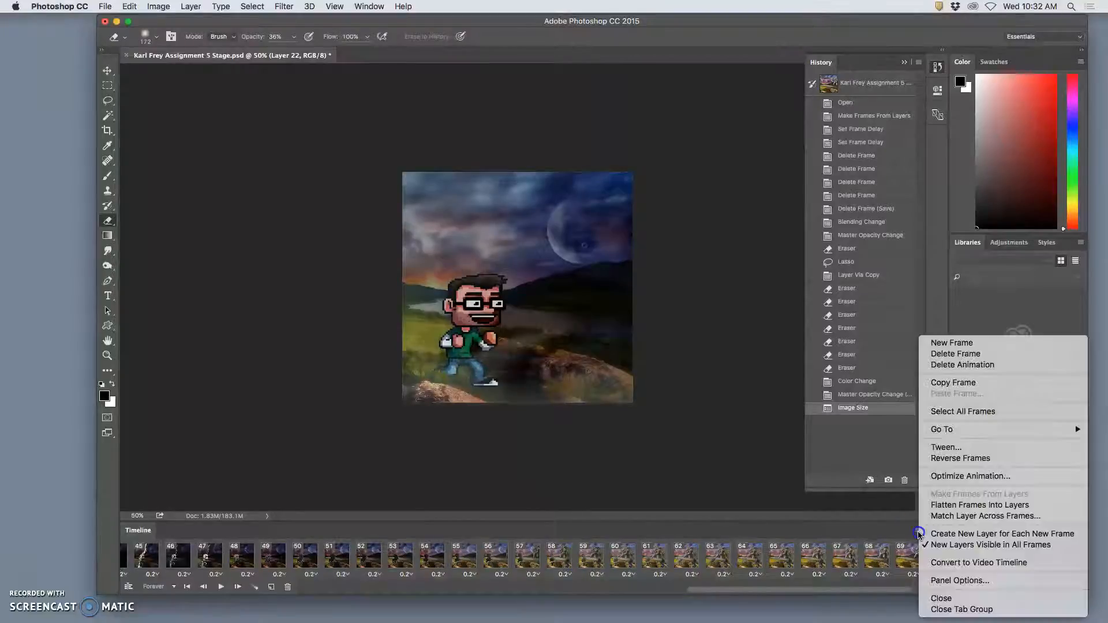
click(963, 507)
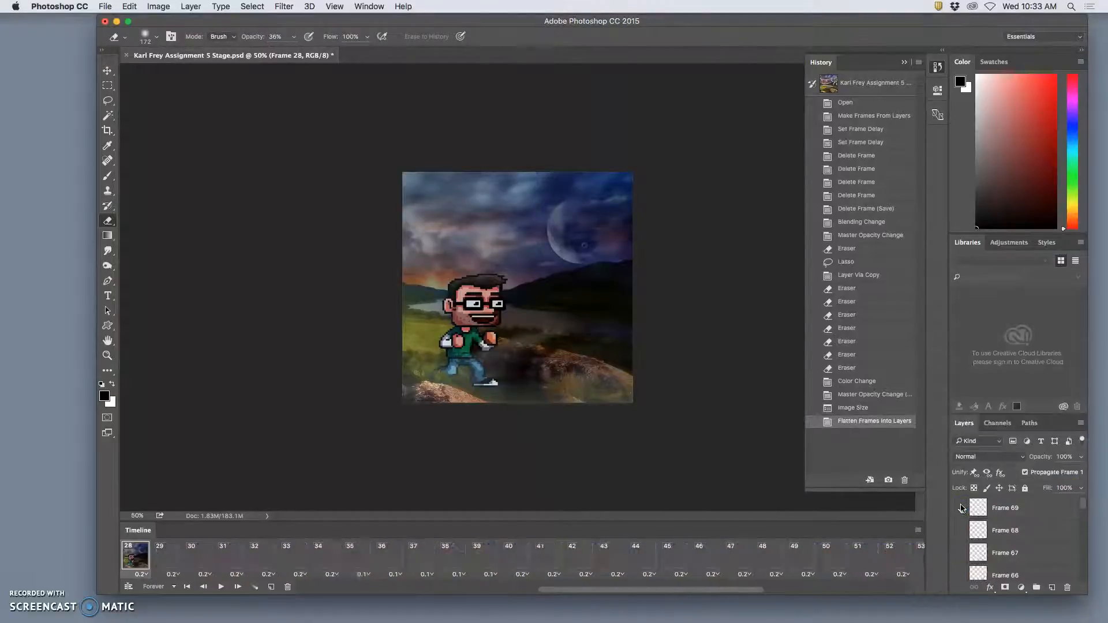
Delete all the original layers beneath the newly flattened frame layers, from Layer 22 down to the end of the stack.
scroll(1015, 525, down, 15)
scroll(1015, 527, up, 5)
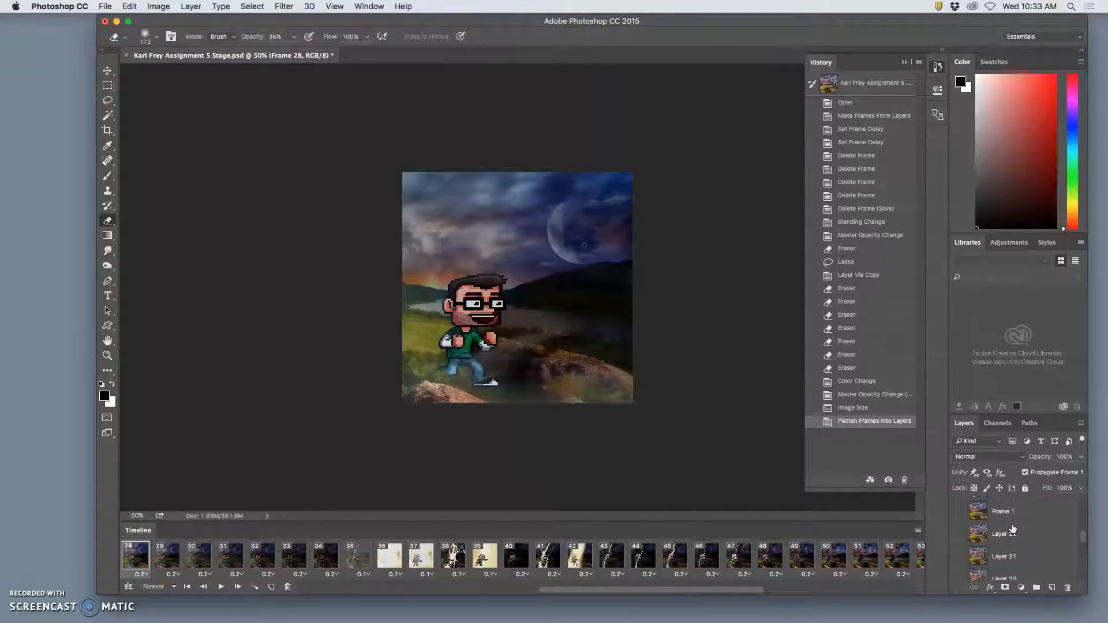
click(1013, 530)
scroll(1019, 537, down, 10)
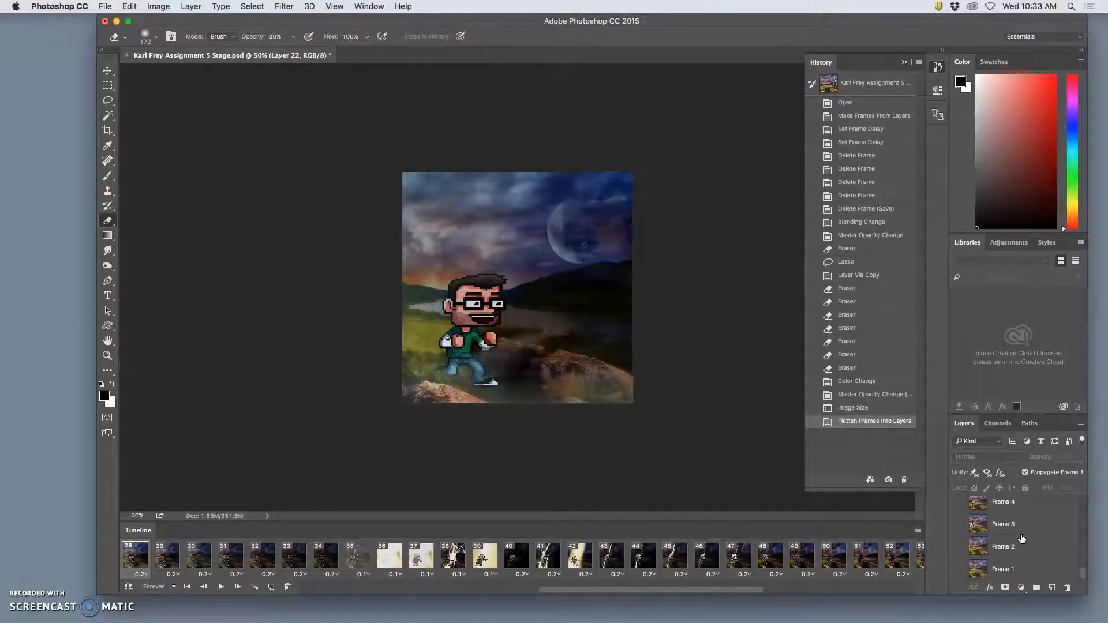
shift+click(1024, 579)
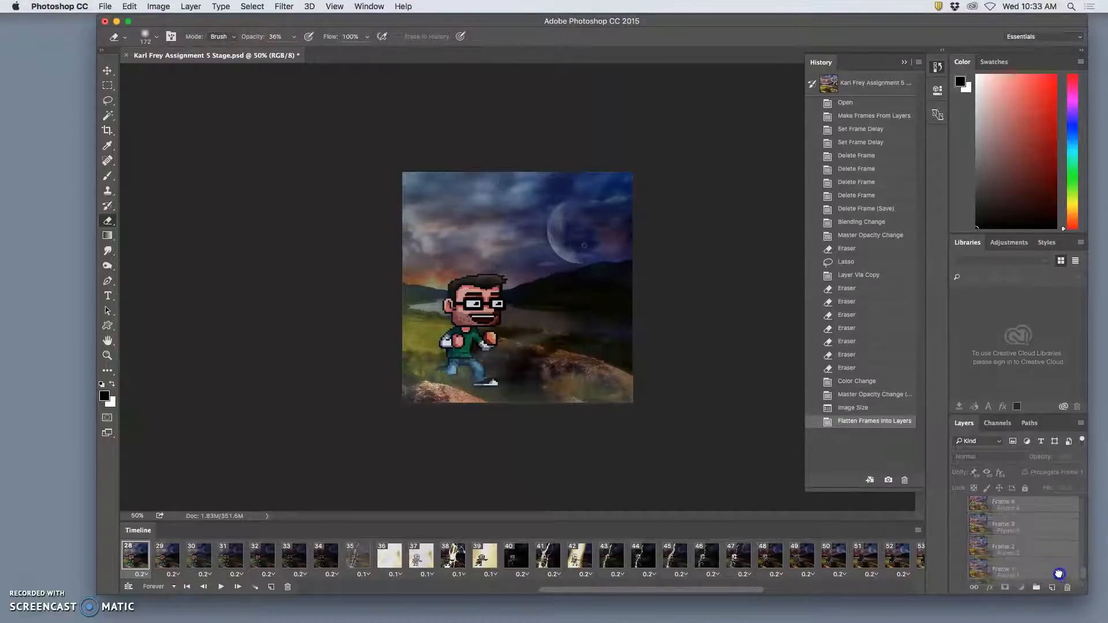
click(1068, 588)
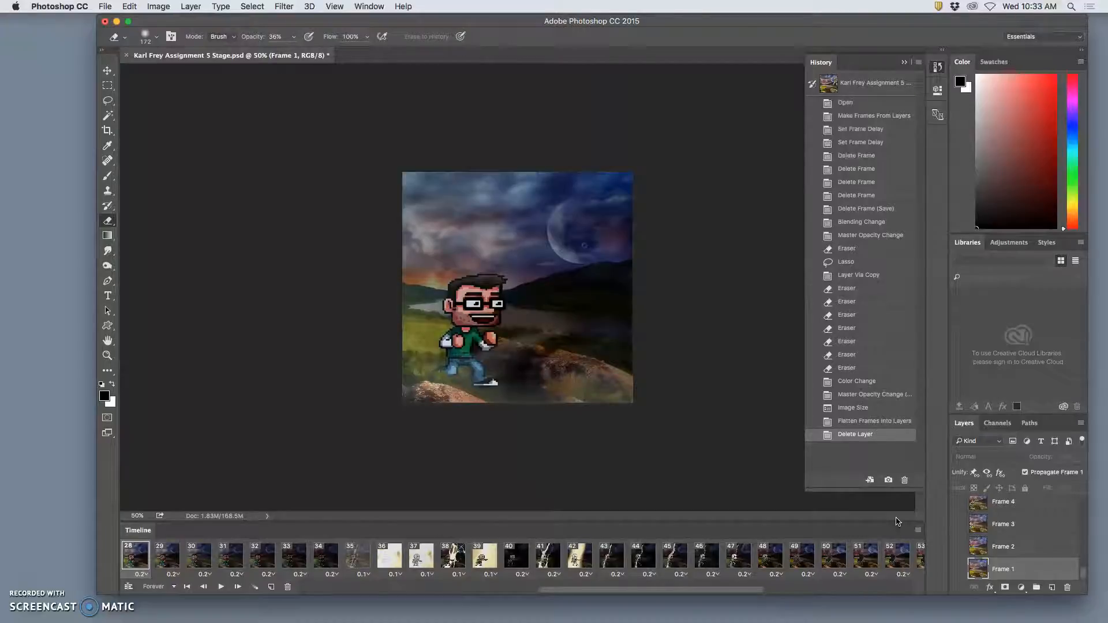
Look through the layer stack to check the flattened frame layers.
scroll(1007, 538, up, 10)
scroll(1012, 538, down, 10)
scroll(1014, 538, up, 8)
scroll(1009, 525, up, 3)
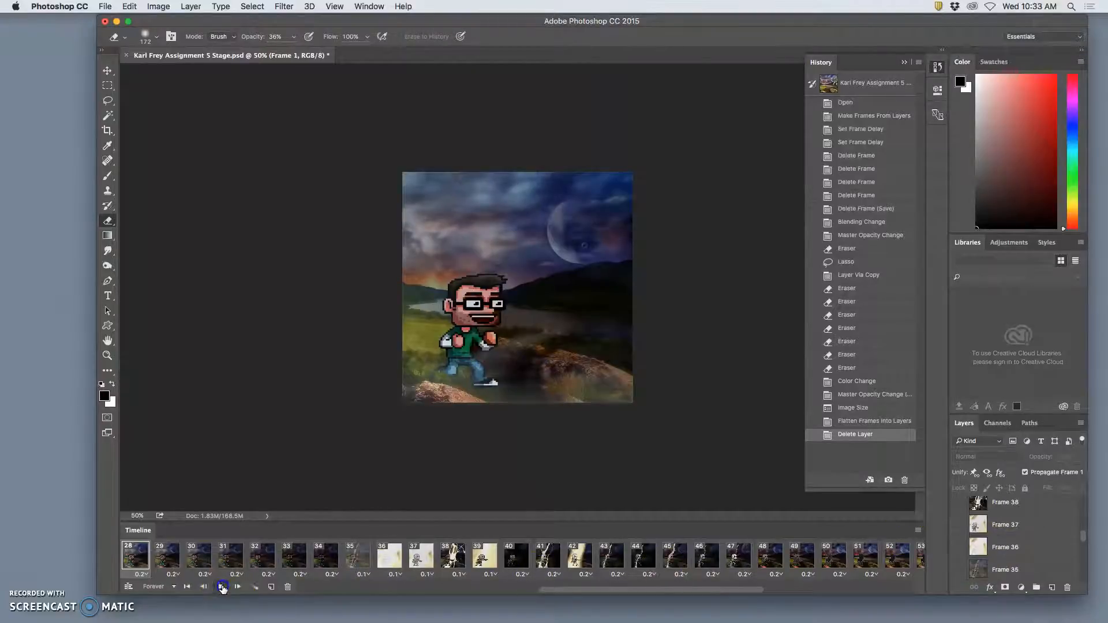
Play the flattened animation at 100% zoom in a resized and repositioned application window, and stop playback.
click(223, 588)
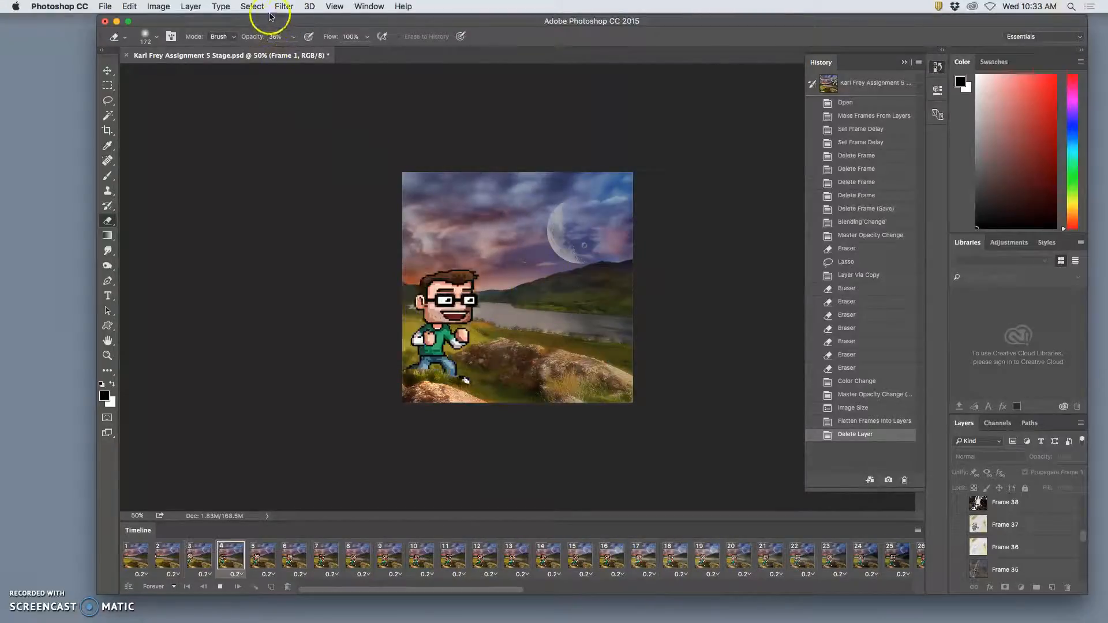
click(334, 6)
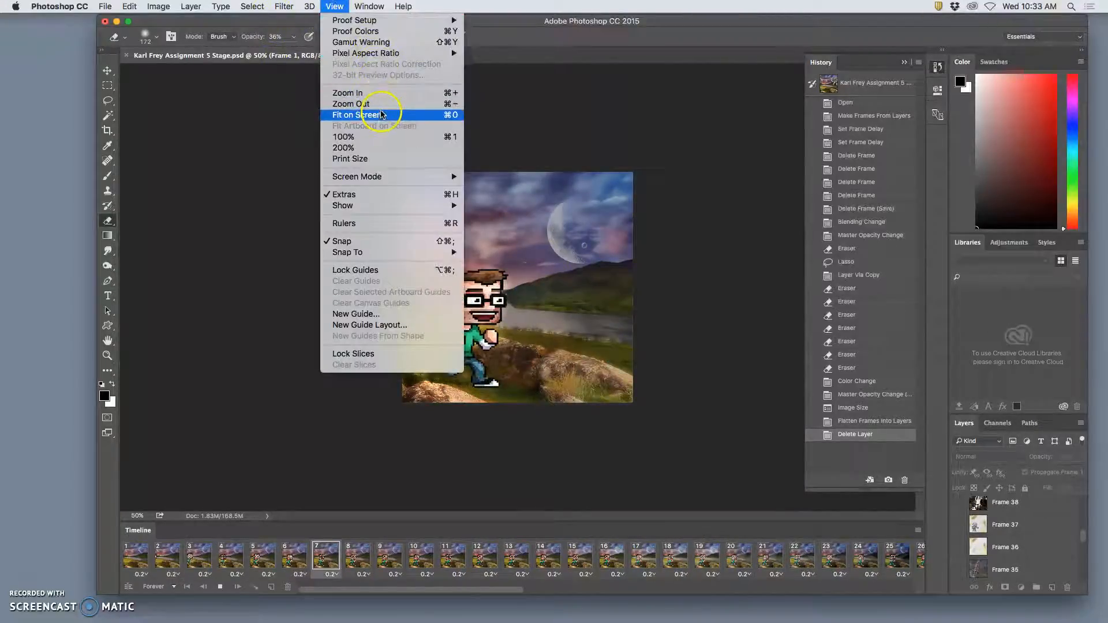
click(375, 138)
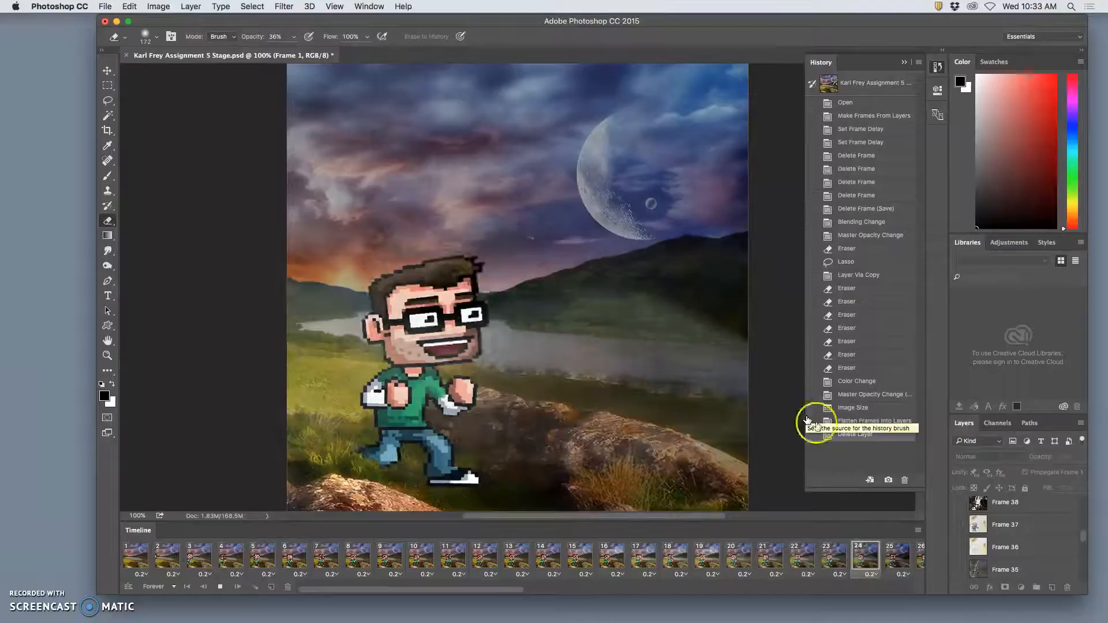
drag(1088, 595, 1105, 620)
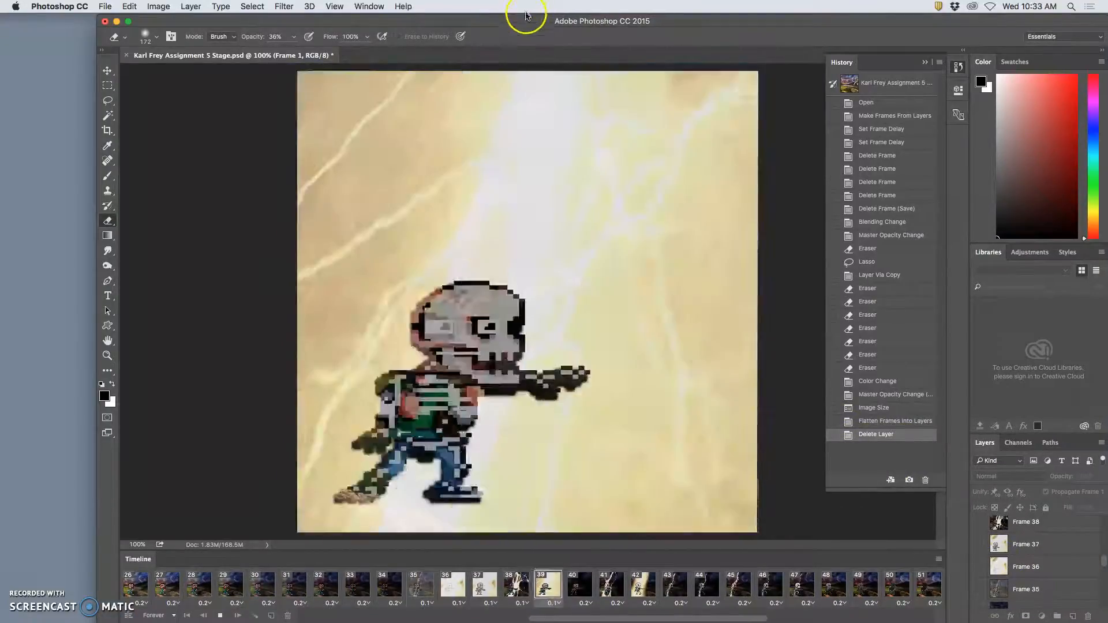
drag(526, 16, 489, 15)
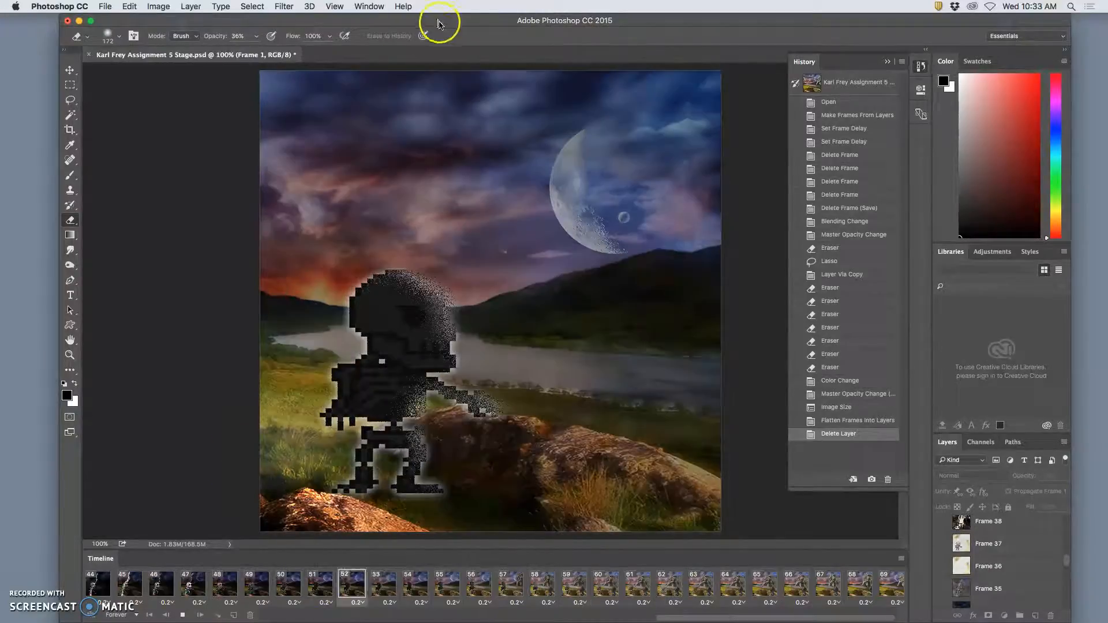
drag(438, 23, 426, 21)
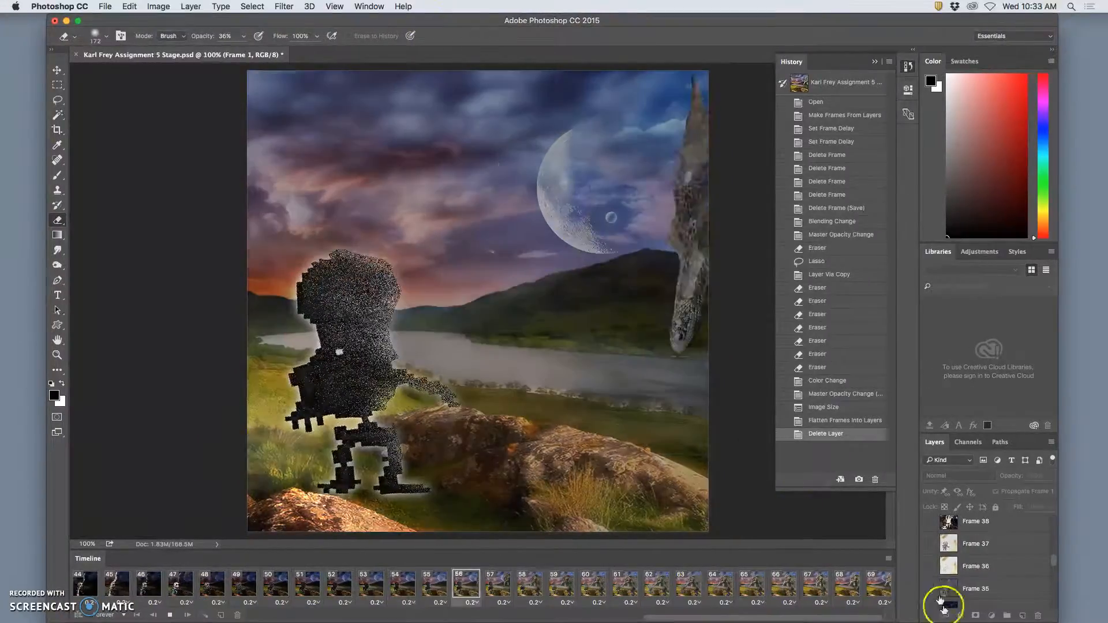
drag(1055, 612, 1049, 584)
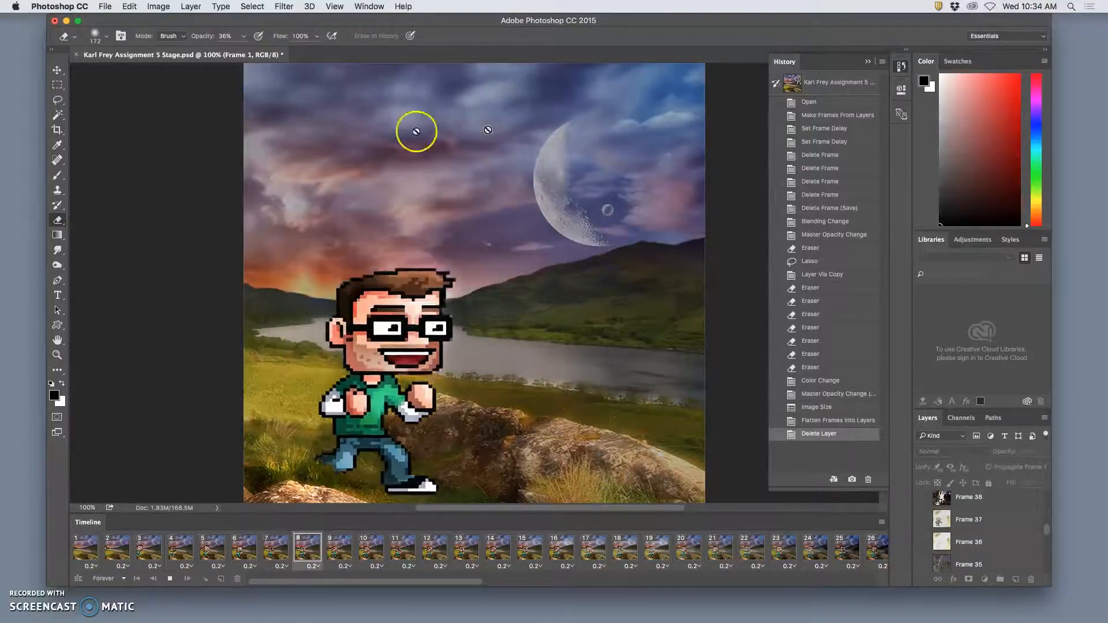
click(170, 579)
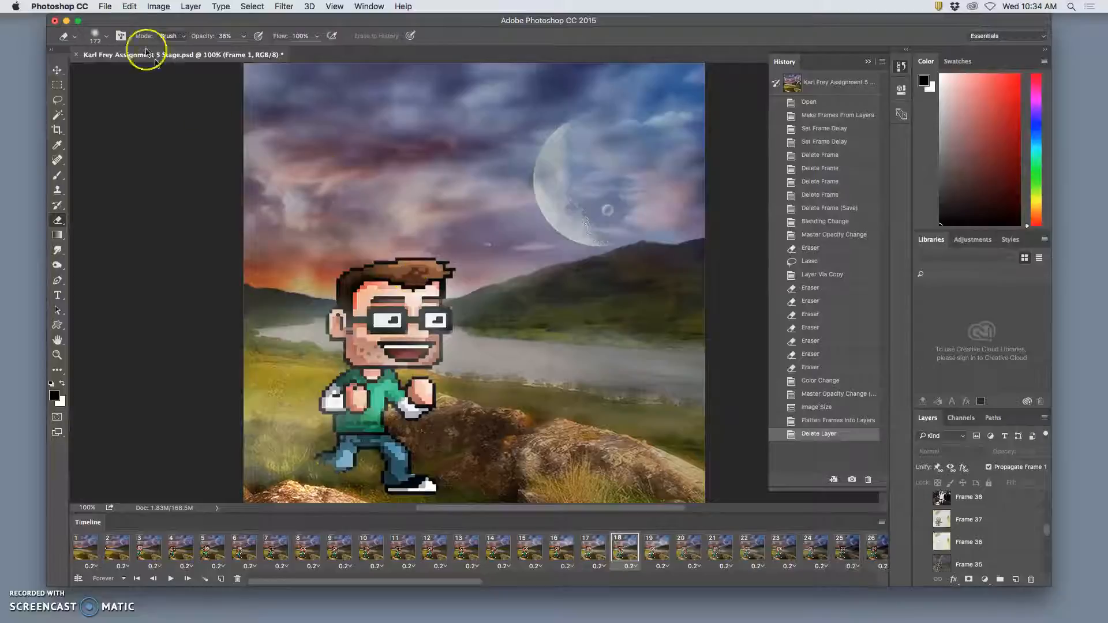
Open the animation in the Save for Web (Legacy) export.
click(107, 7)
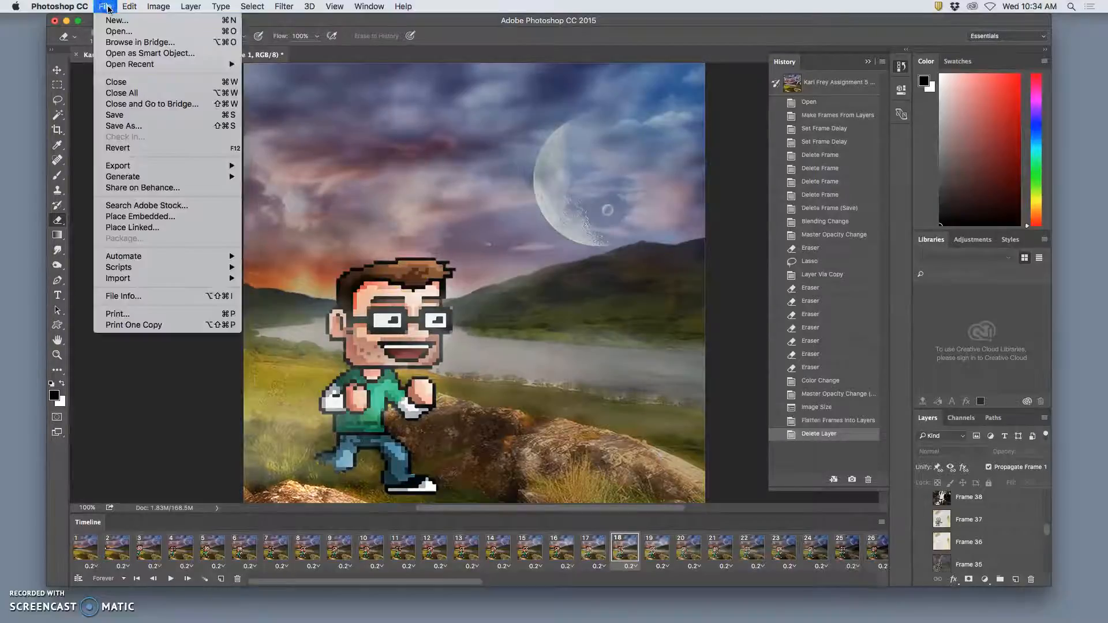
mouse_move(145, 167)
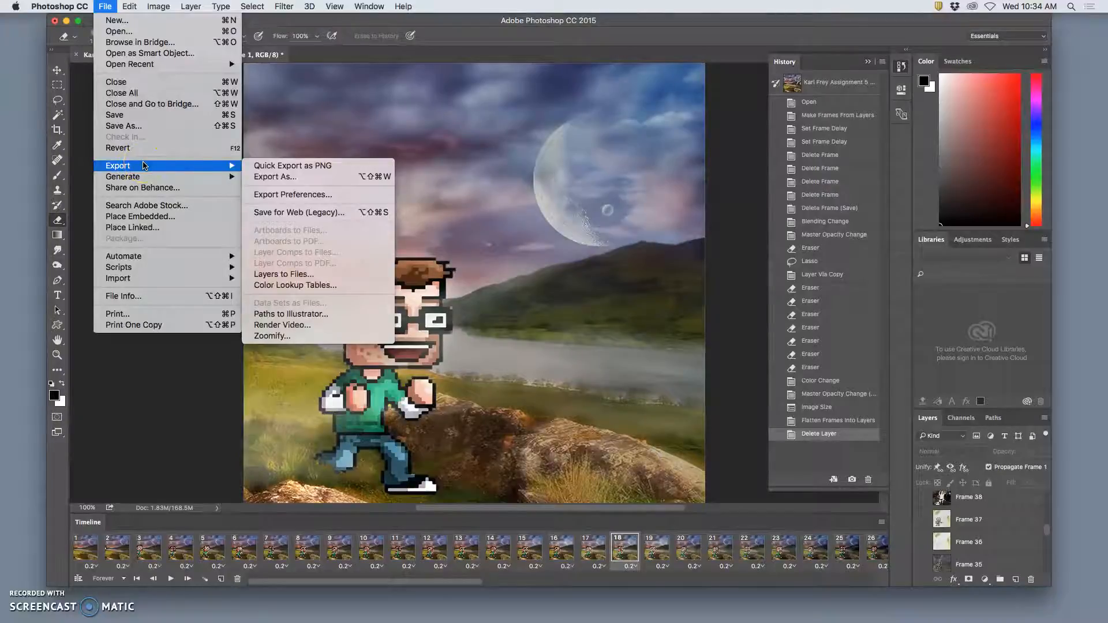
click(280, 215)
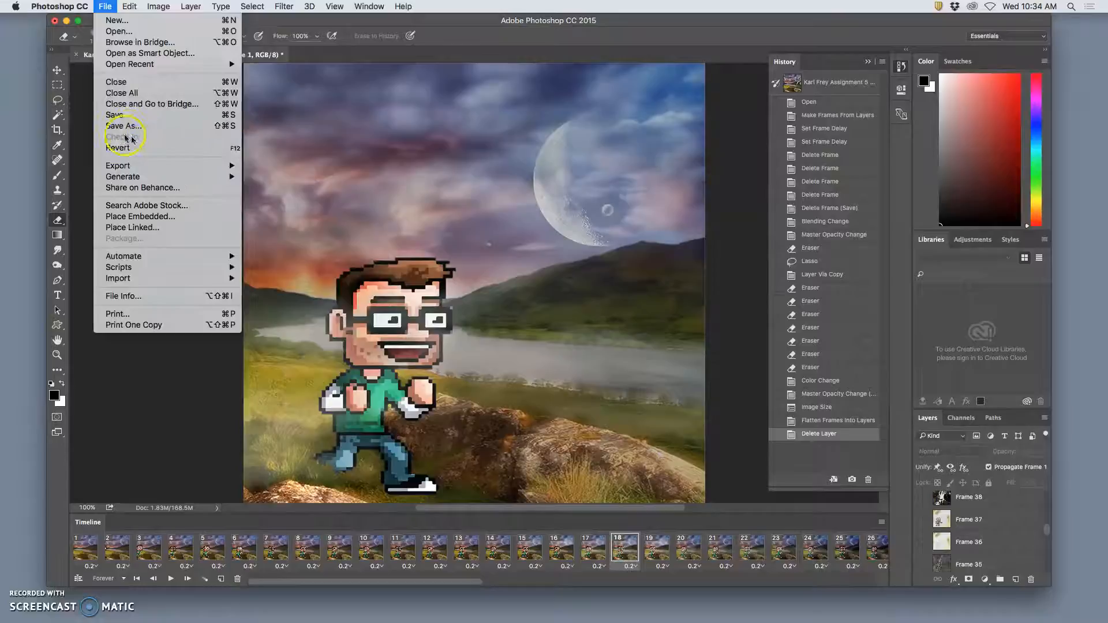
mouse_move(137, 169)
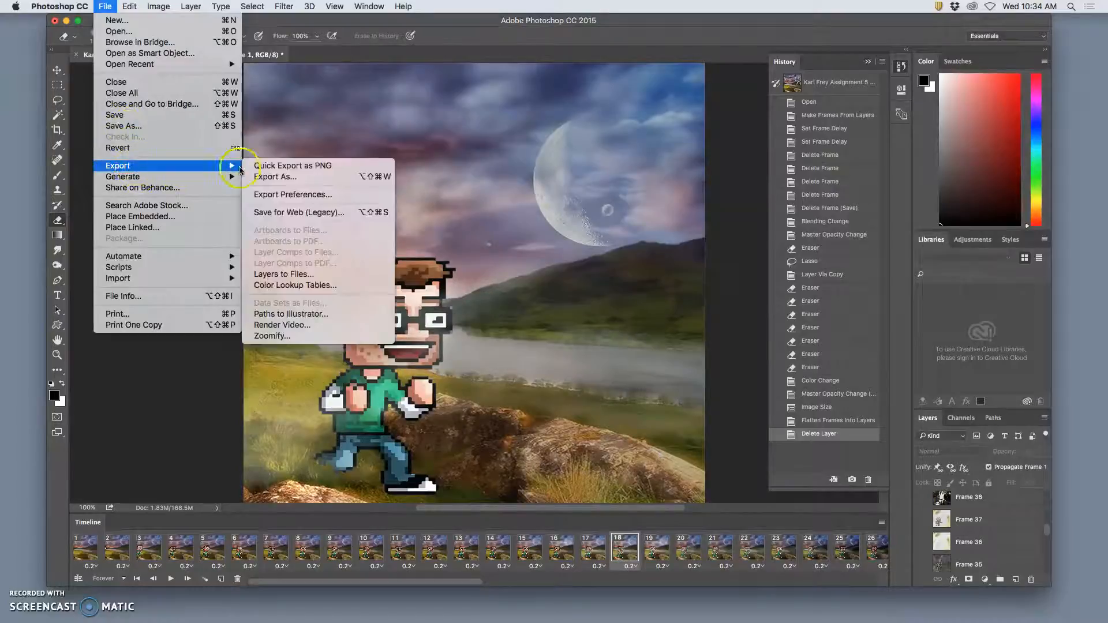
click(291, 215)
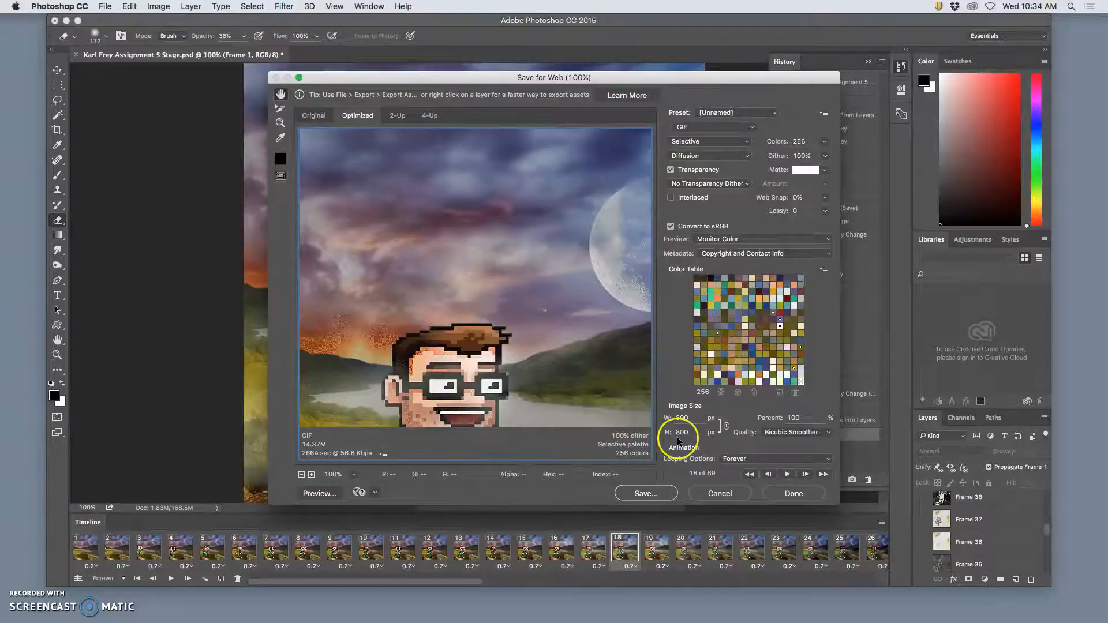
Pan around the optimized GIF preview and set its zoom to 66.7%.
scroll(607, 409, down, 5)
scroll(607, 409, right, 4)
scroll(607, 410, left, 4)
scroll(607, 410, right, 2)
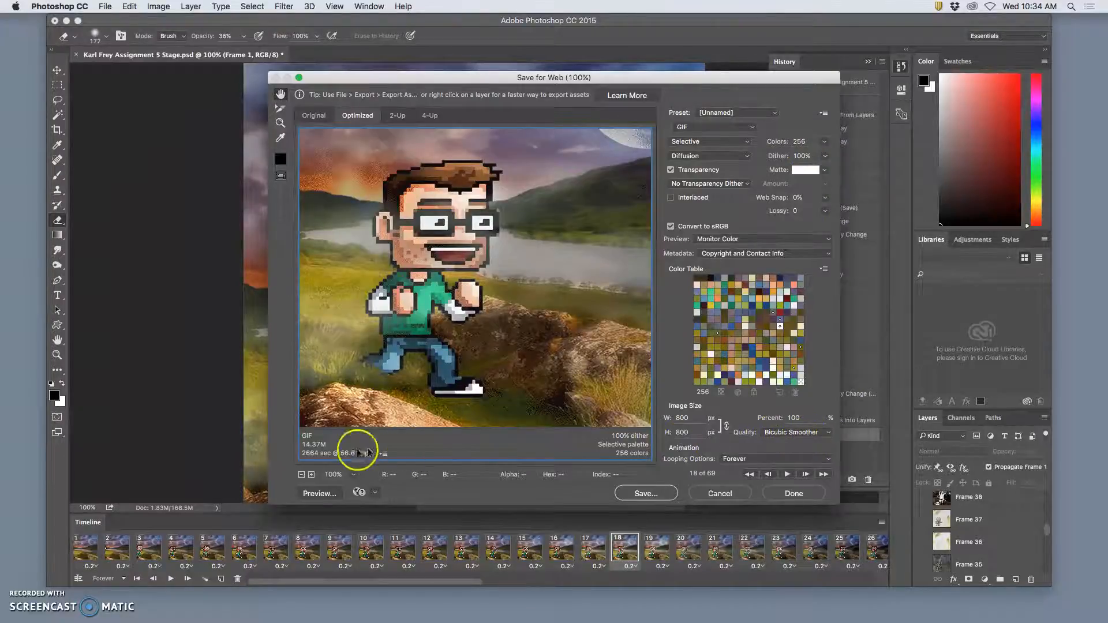
click(301, 475)
click(301, 474)
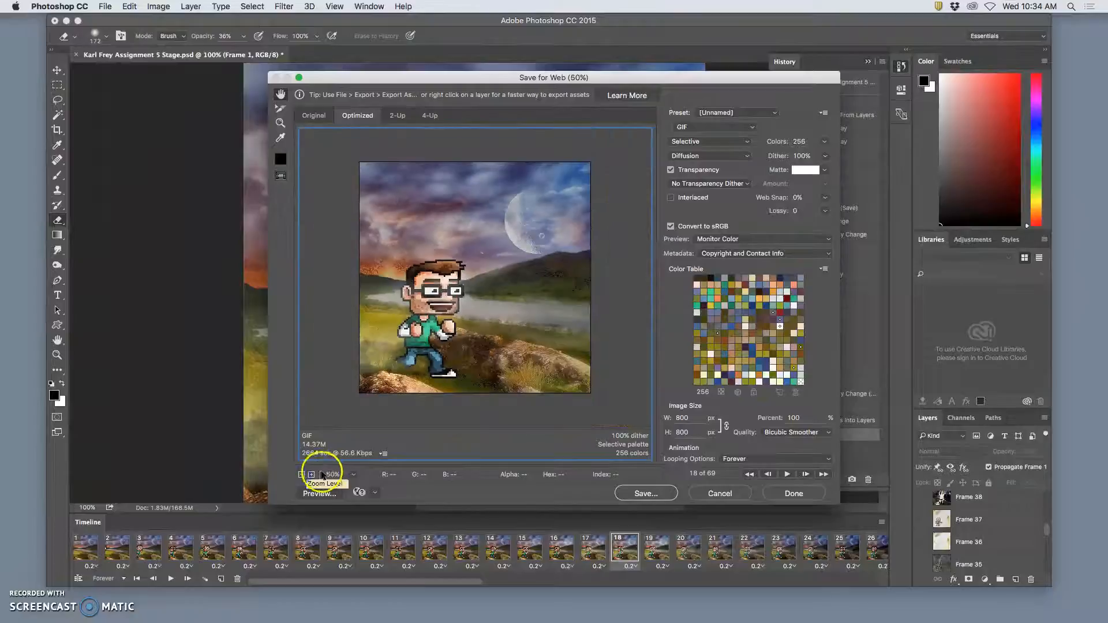
click(312, 475)
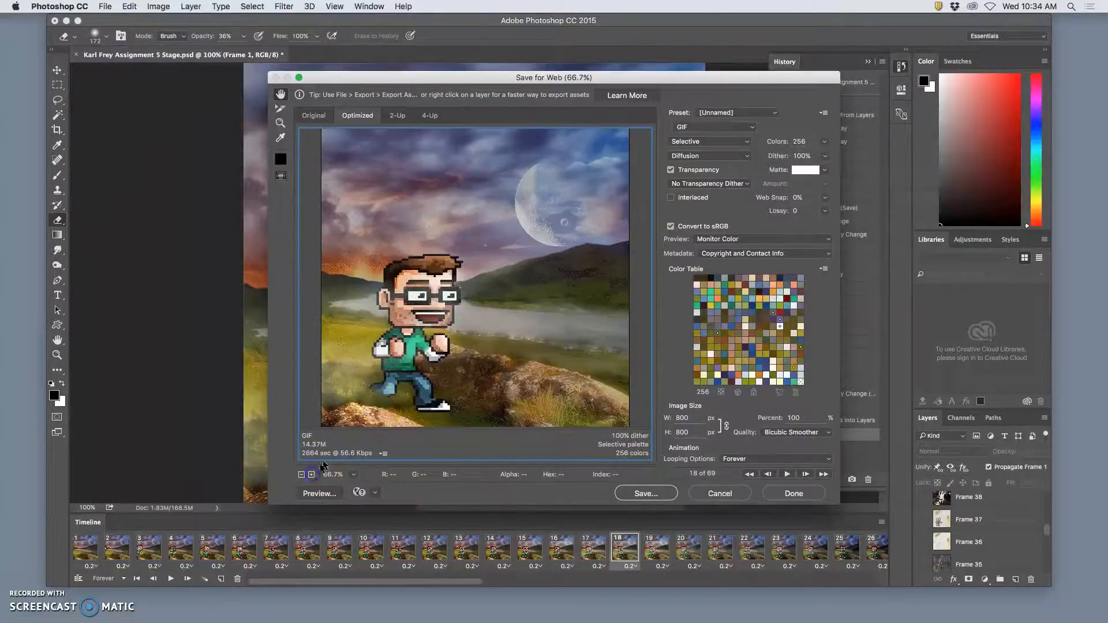
Play the optimized animation in the export preview and save it as a GIF on the Desktop under an edited file name.
click(791, 475)
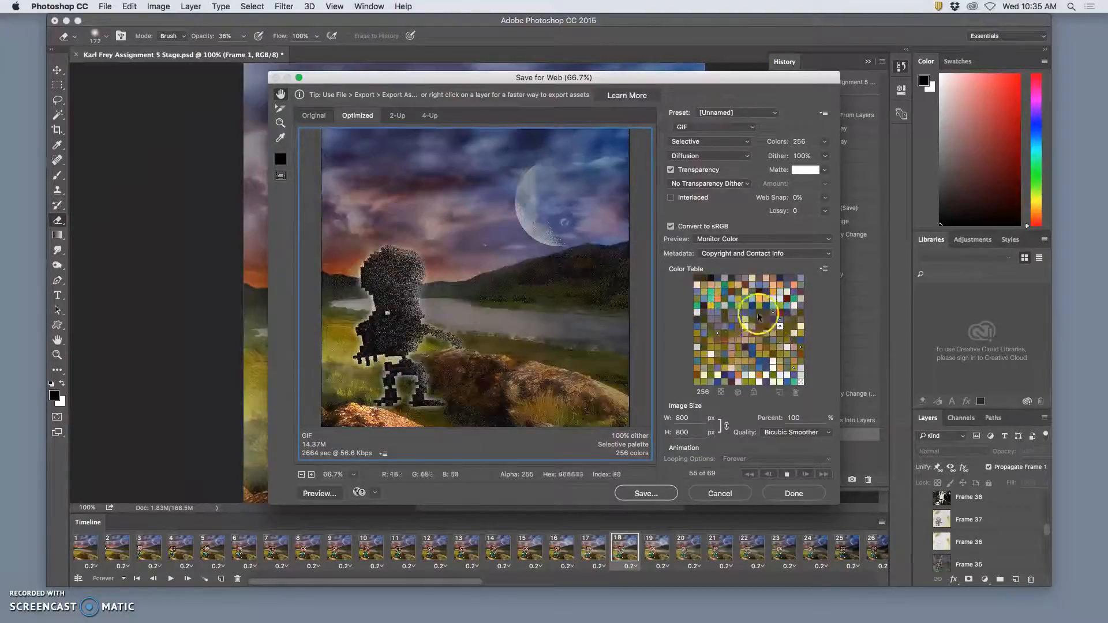
click(740, 341)
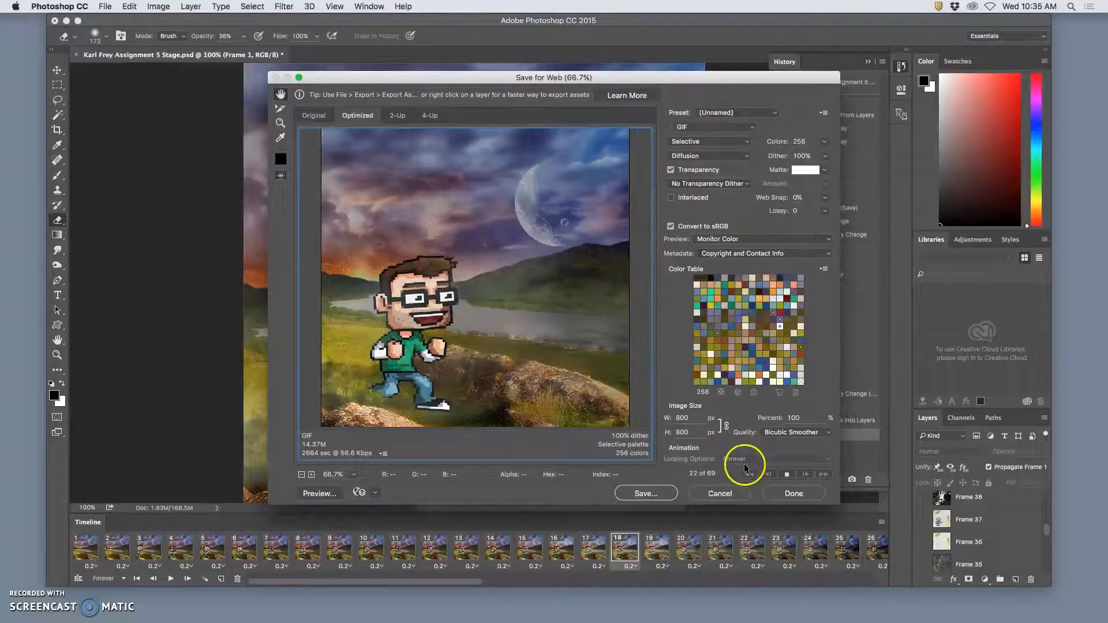
click(649, 494)
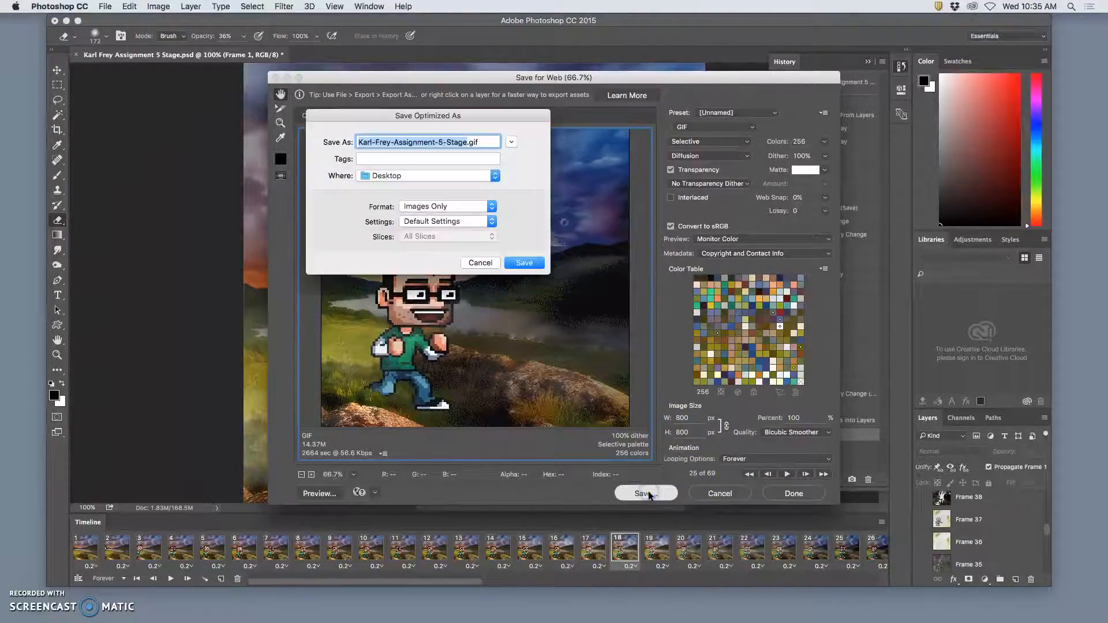
click(450, 143)
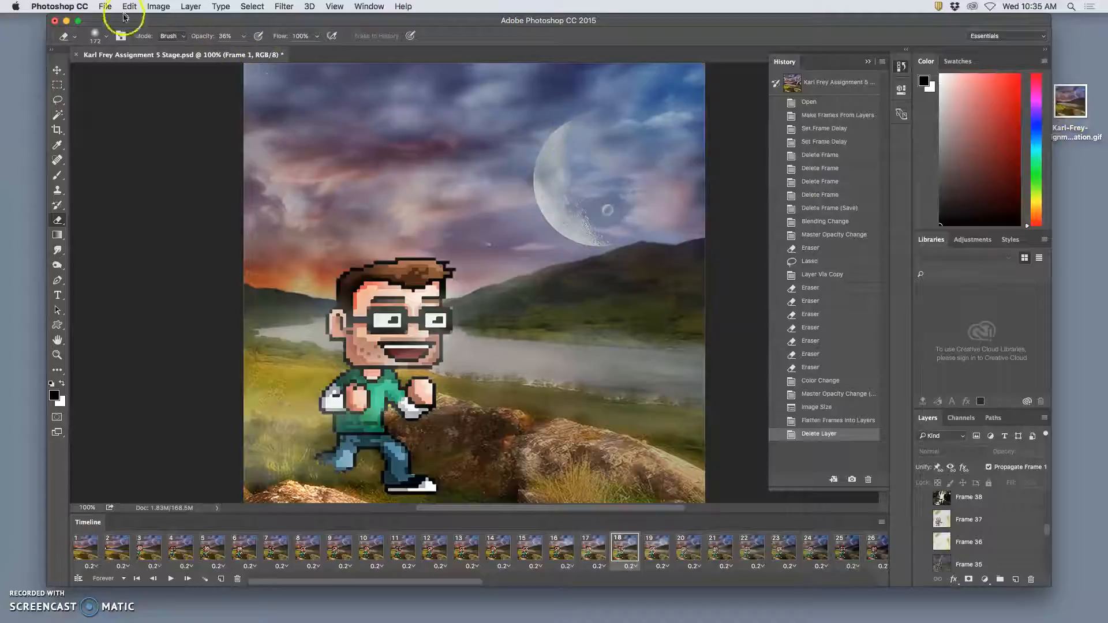
Check the file formats available in Save As, including CompuServe GIF, and leave the dialog without saving.
click(106, 8)
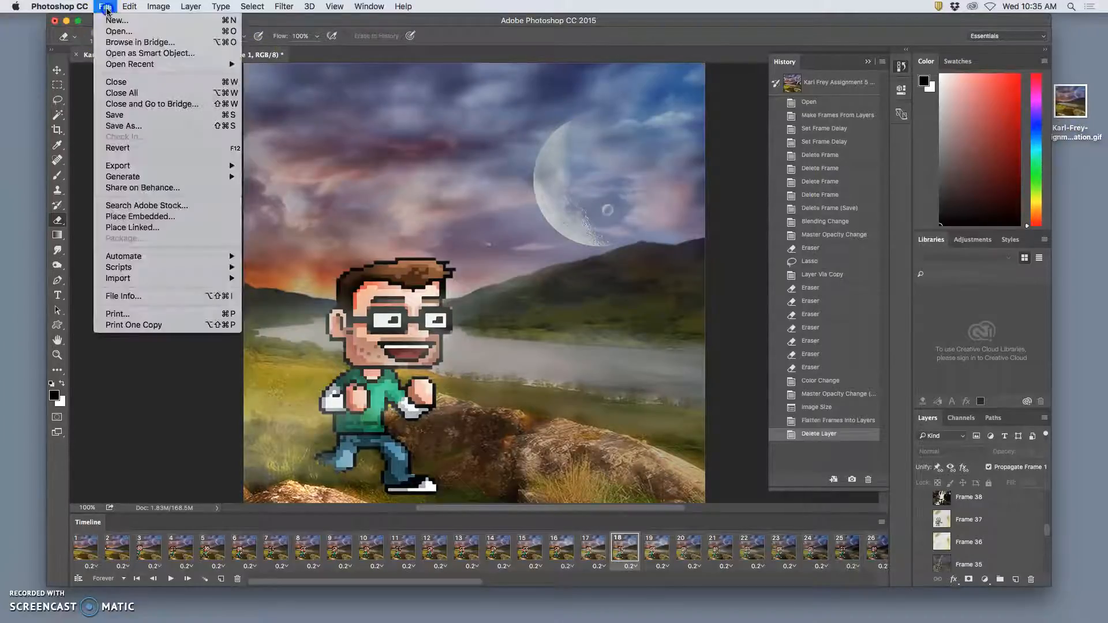
click(134, 125)
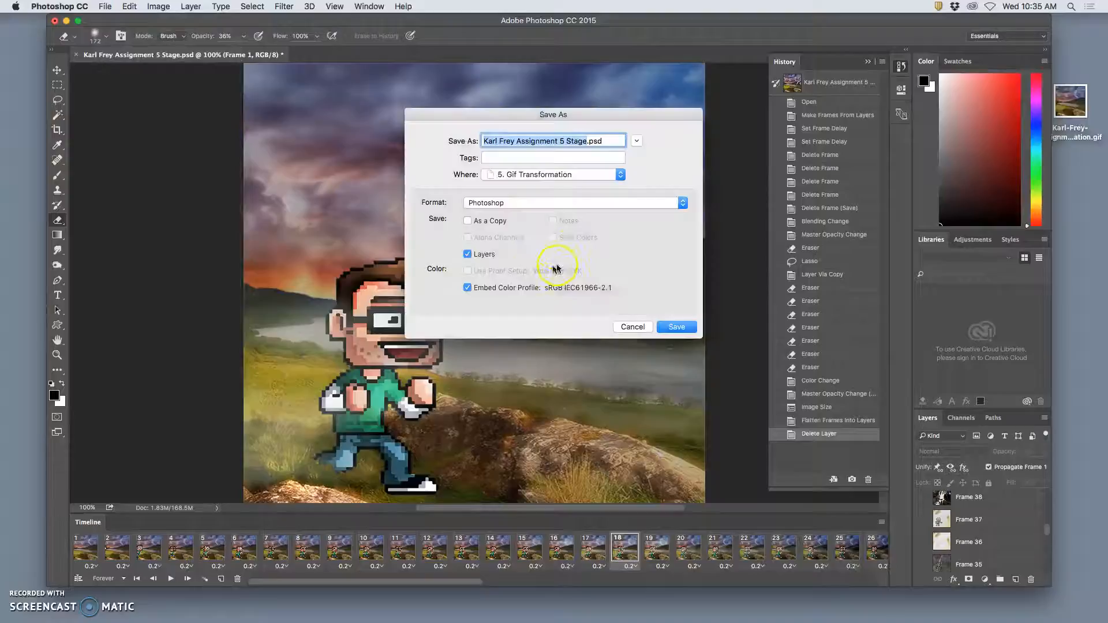
click(534, 204)
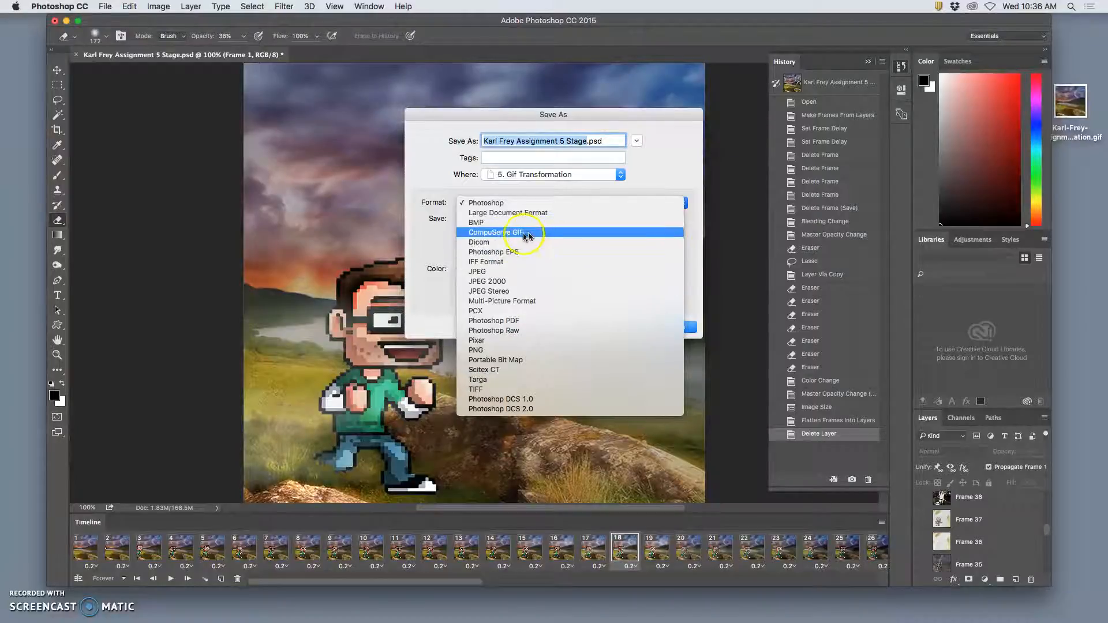
click(667, 167)
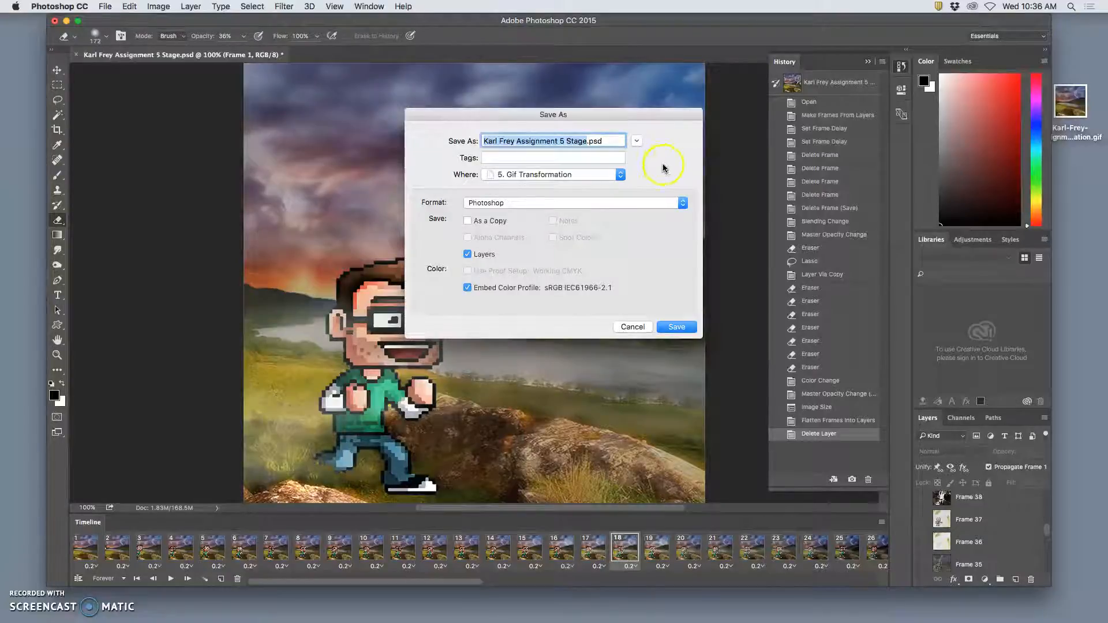
click(633, 328)
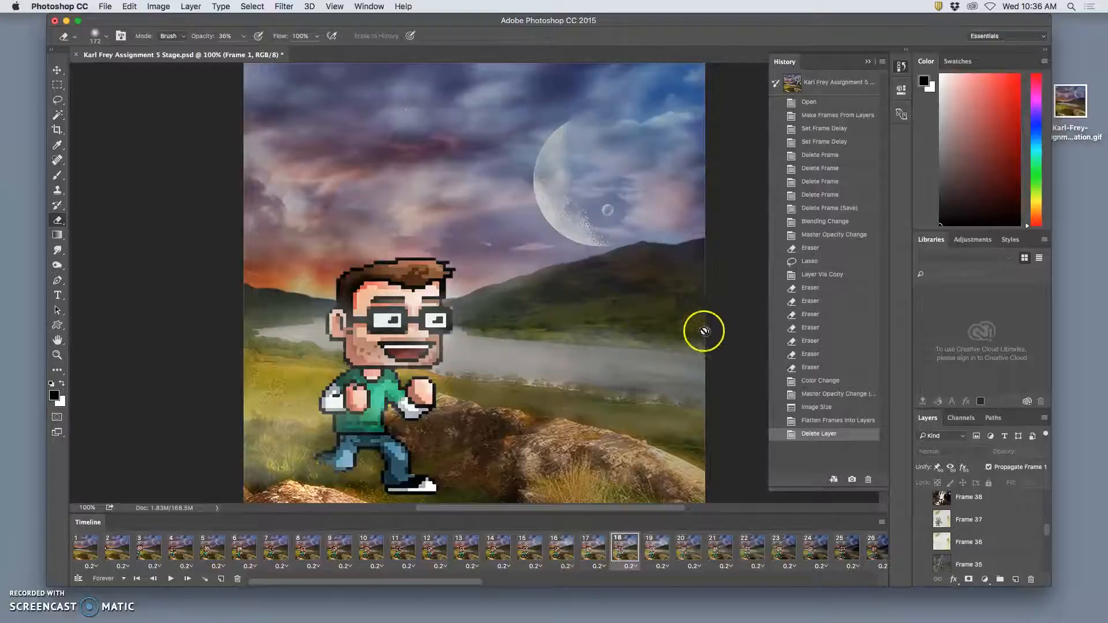
Play and stop the frame animation, and convert it to a video timeline.
click(170, 579)
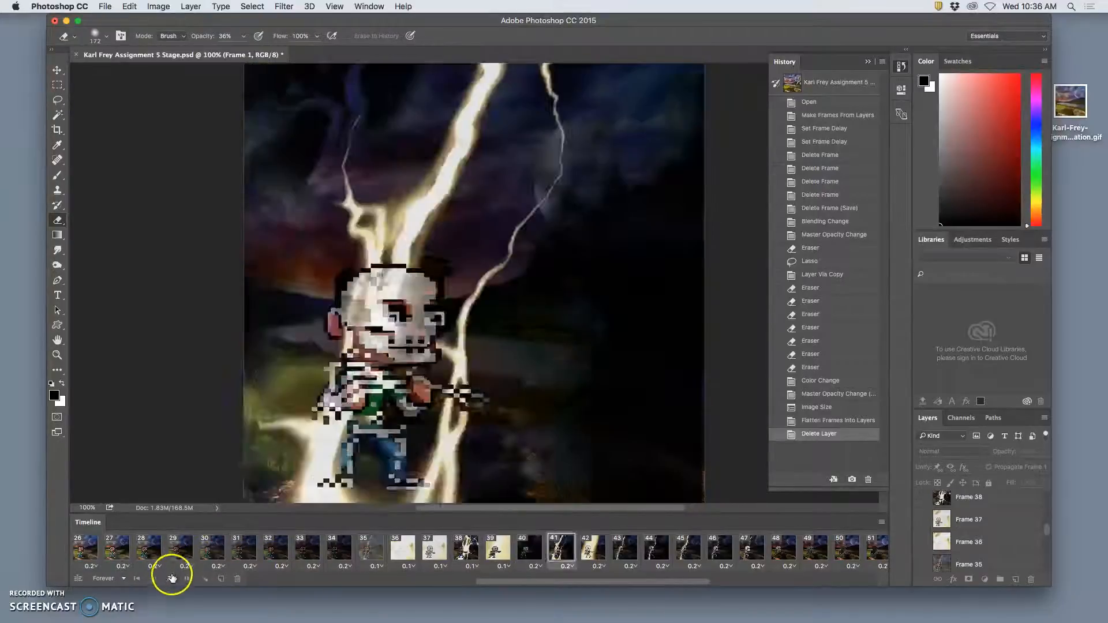
click(170, 579)
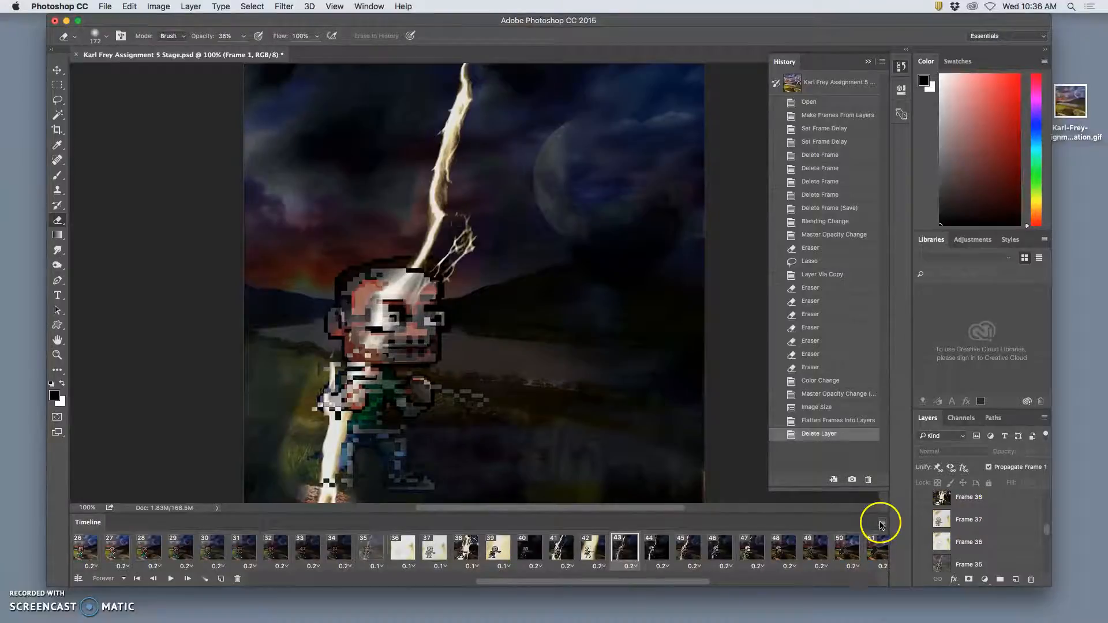
click(882, 524)
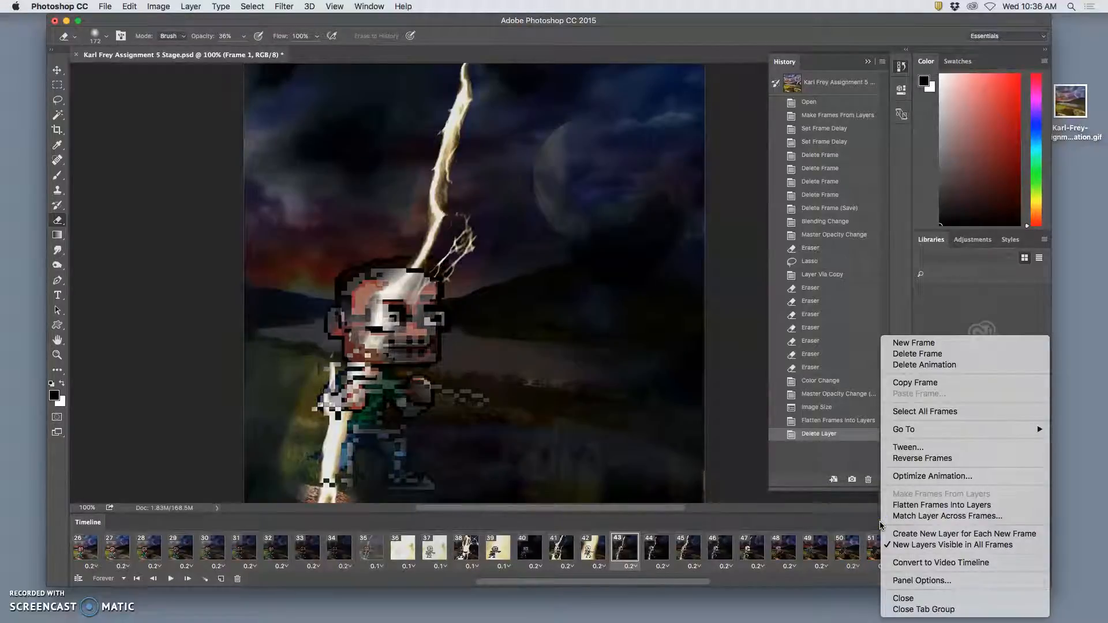
click(934, 567)
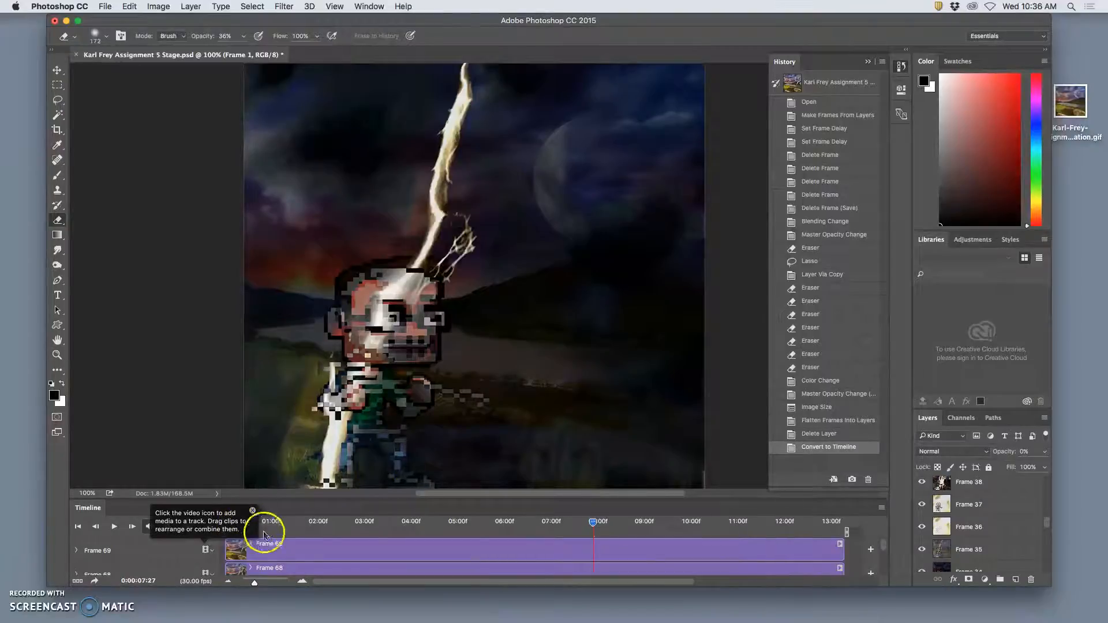
Look over the frame tracks in the video timeline and play it through to the end.
scroll(486, 551, down, 2)
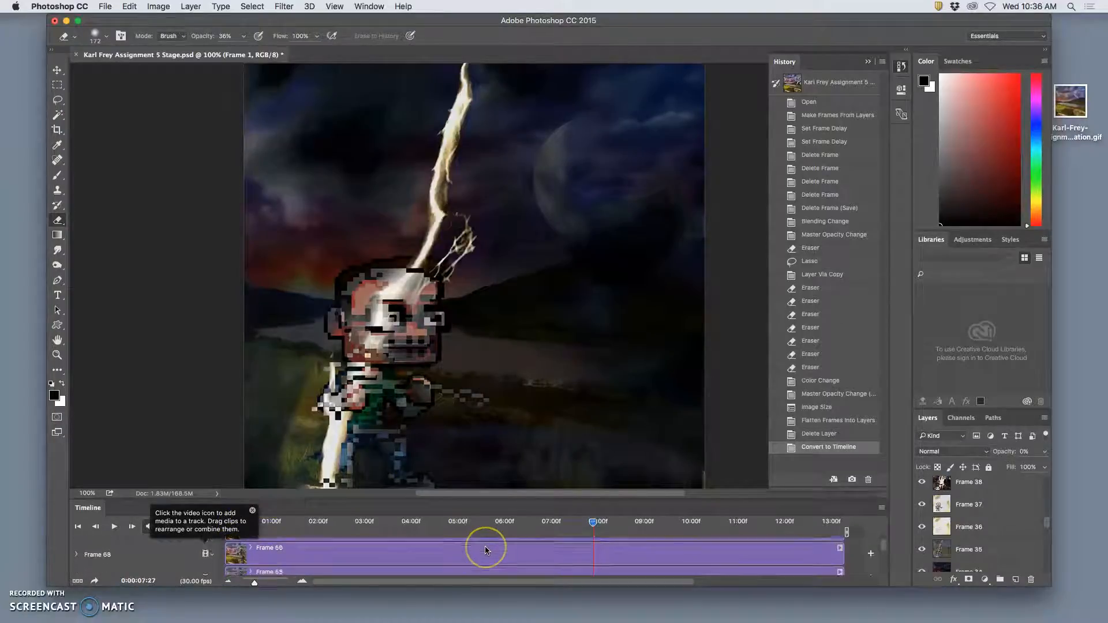
scroll(485, 550, up, 2)
scroll(467, 551, left, 1)
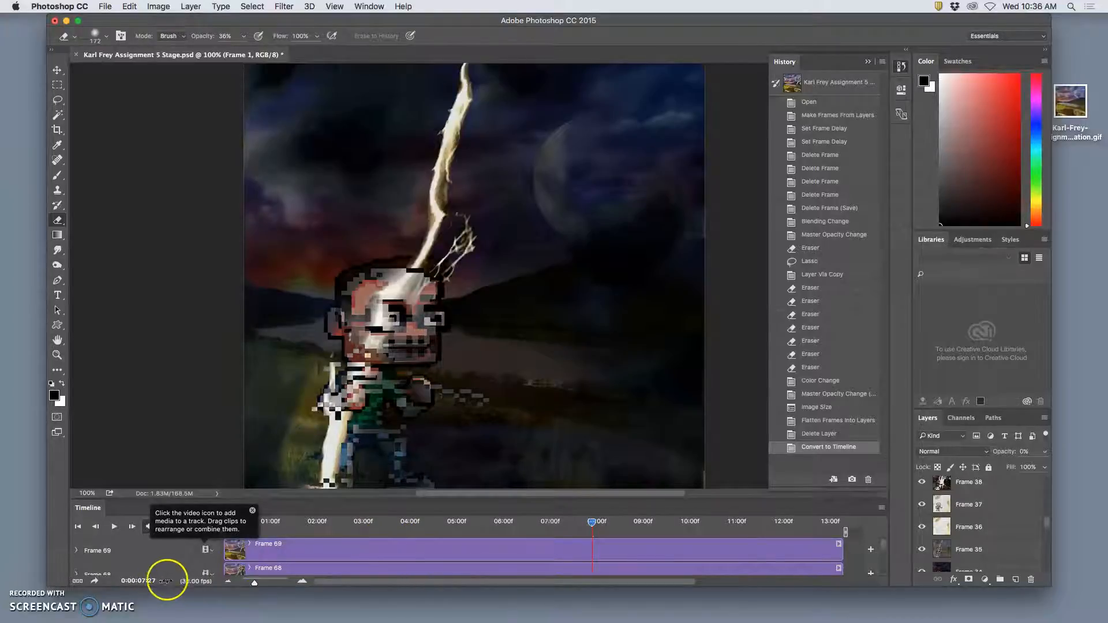
click(114, 527)
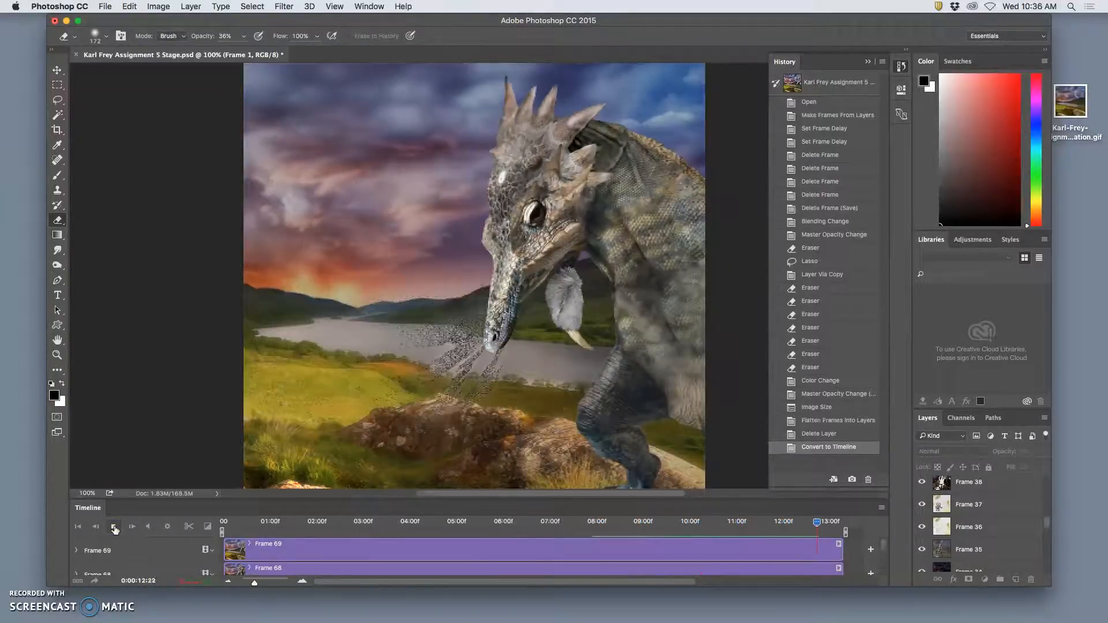
click(114, 528)
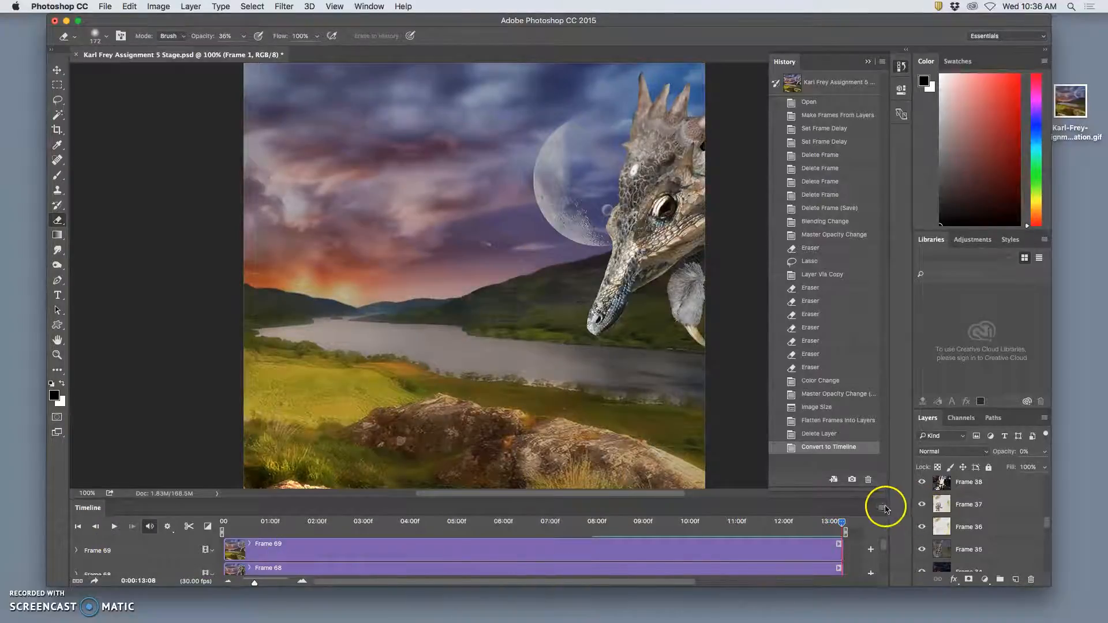
Render all frames of the timeline as an H.264 High Quality MP4 at 800 x 800 and 30 fps.
click(885, 508)
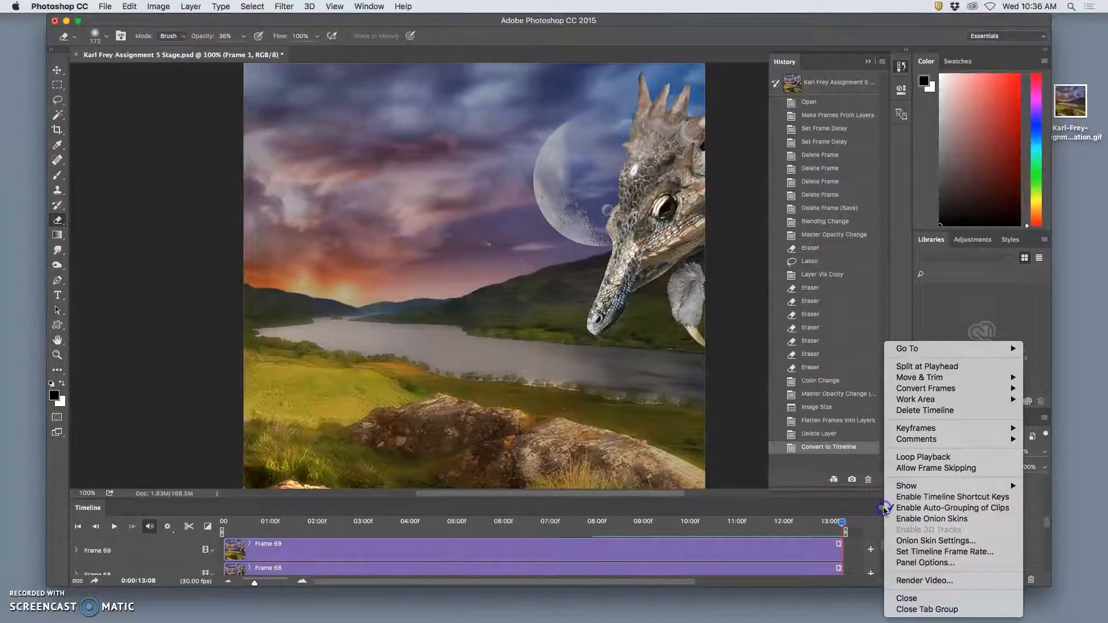
click(920, 582)
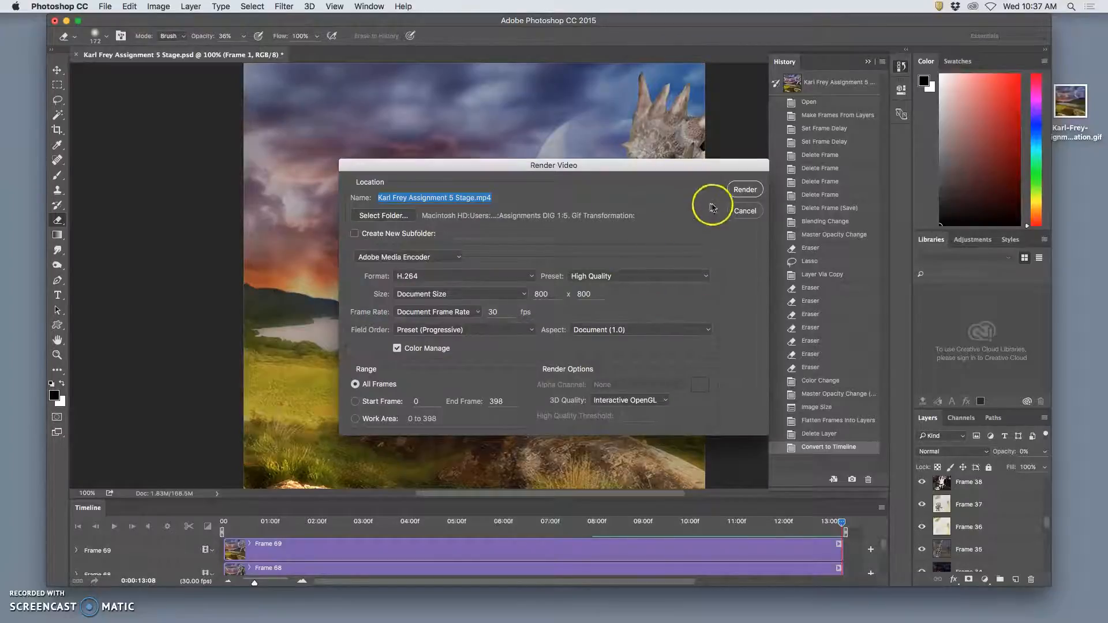
click(745, 190)
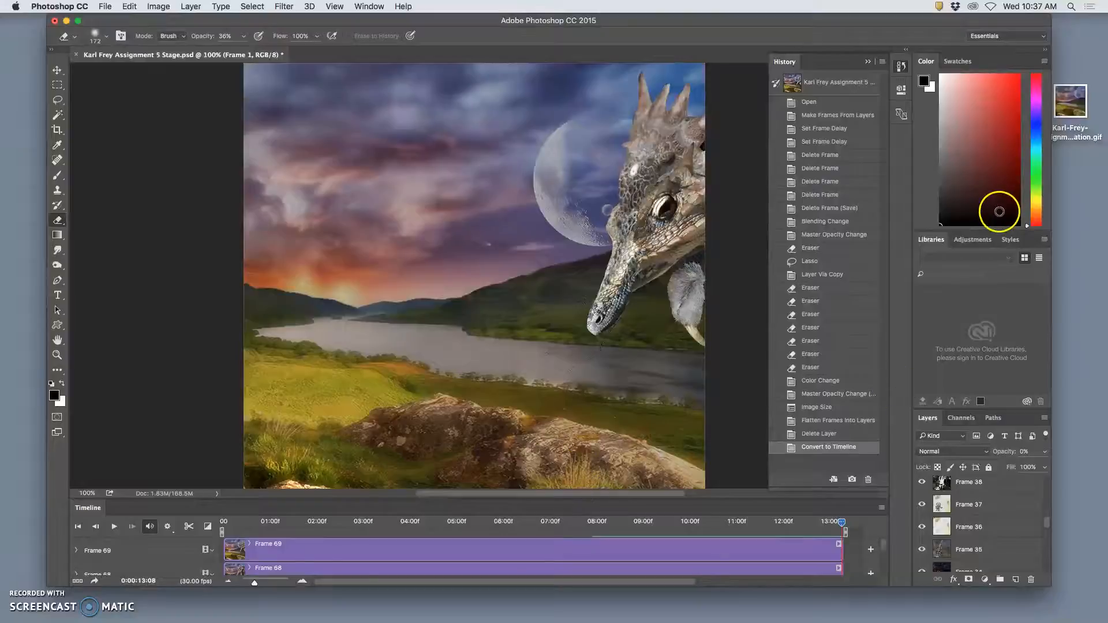
Reveal the desktop to reach the exported GIF file.
key(F11)
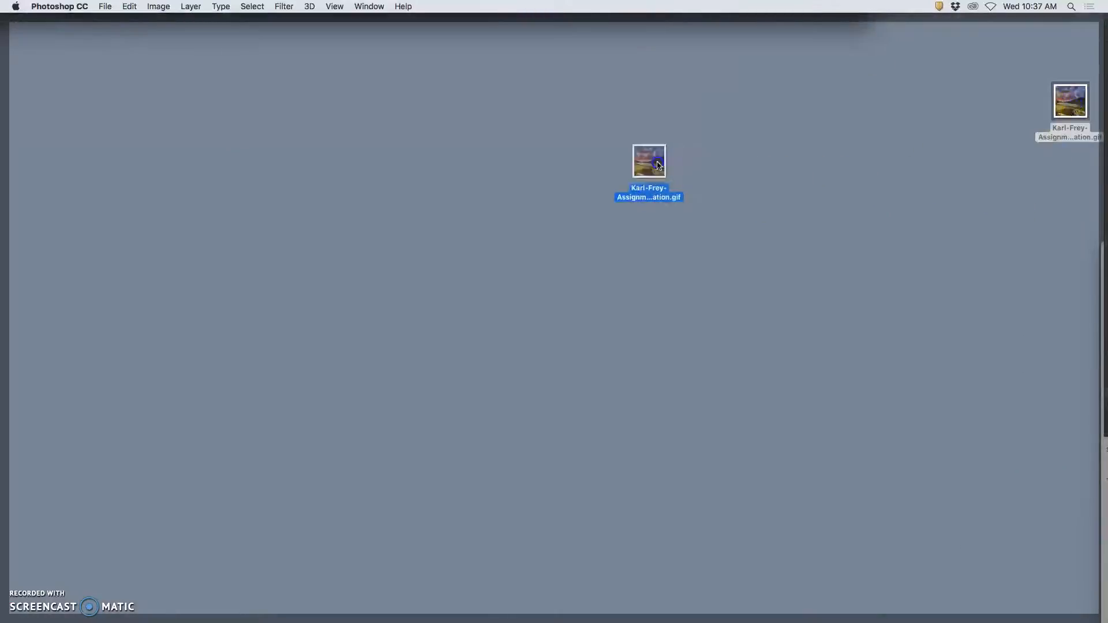